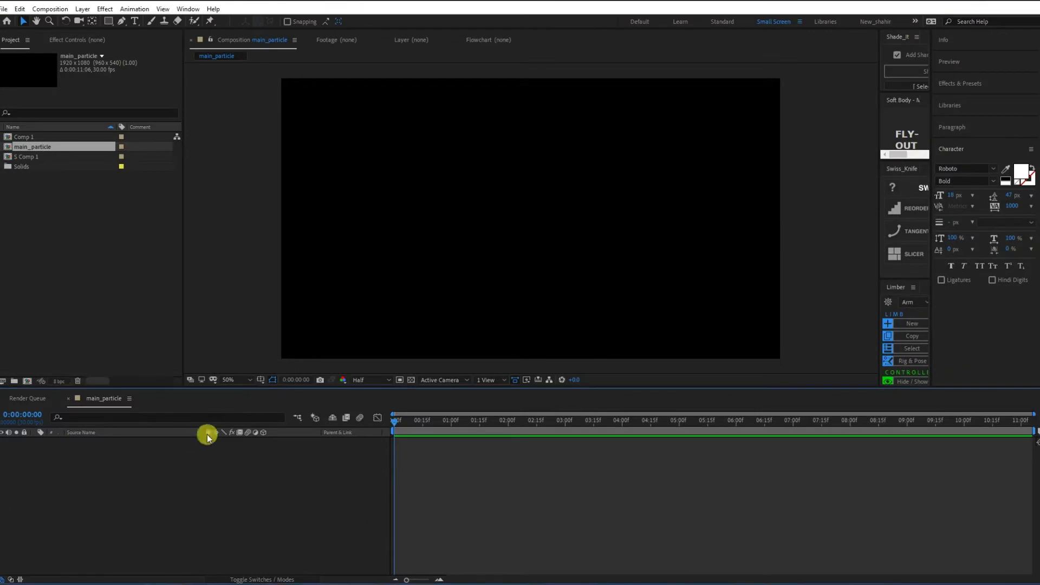
Step: Create a new full-frame solid layer named bg
right_click(228, 470)
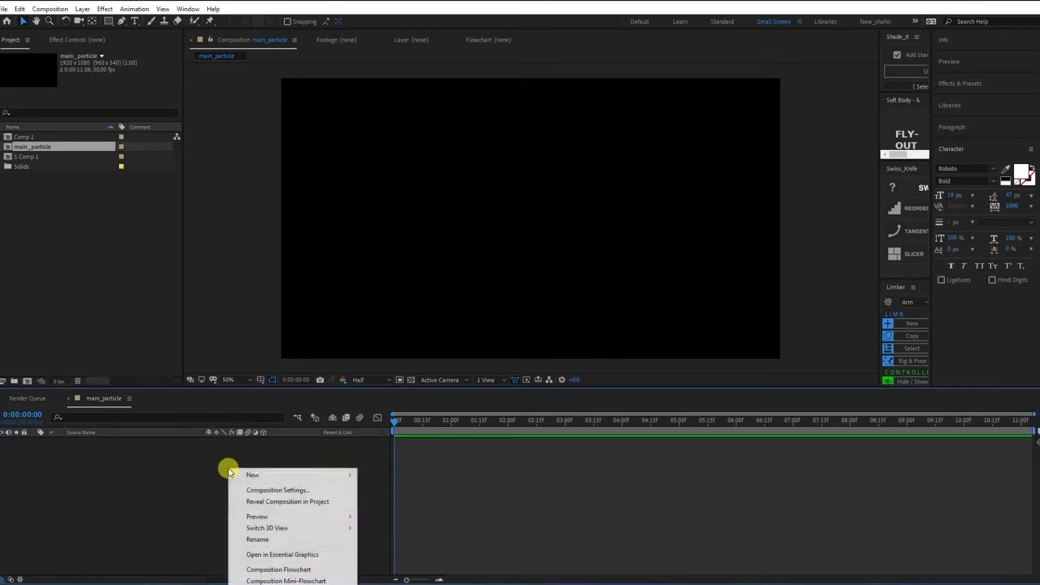
mouse_move(254, 474)
left_click(385, 497)
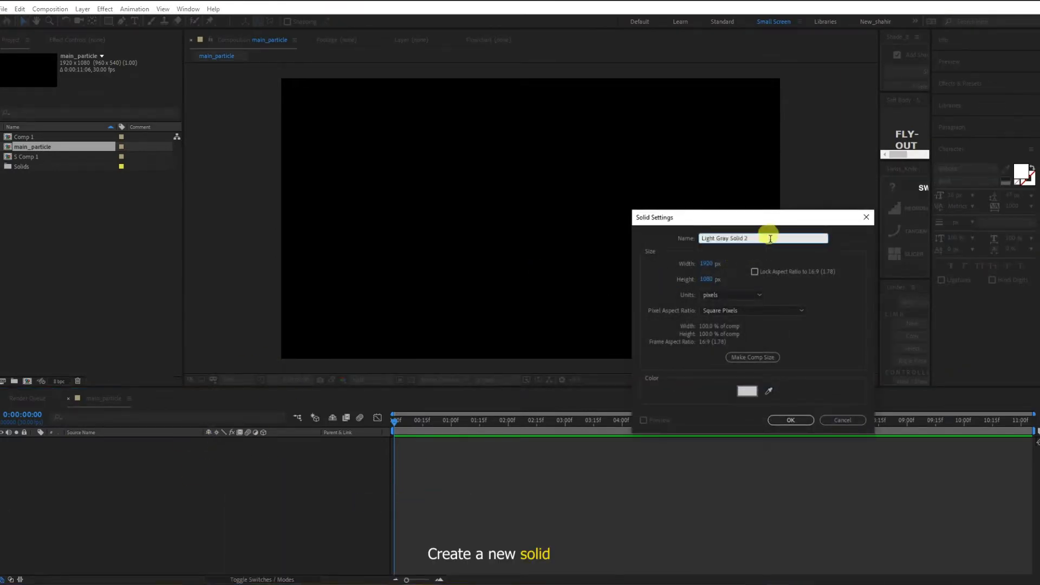
type("bg")
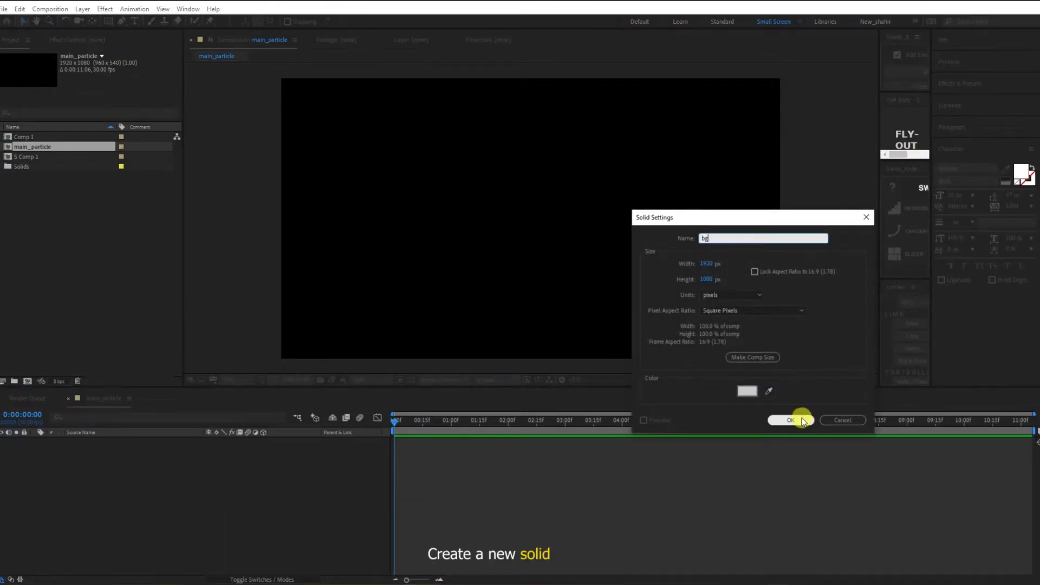
left_click_drag(759, 217, 655, 192)
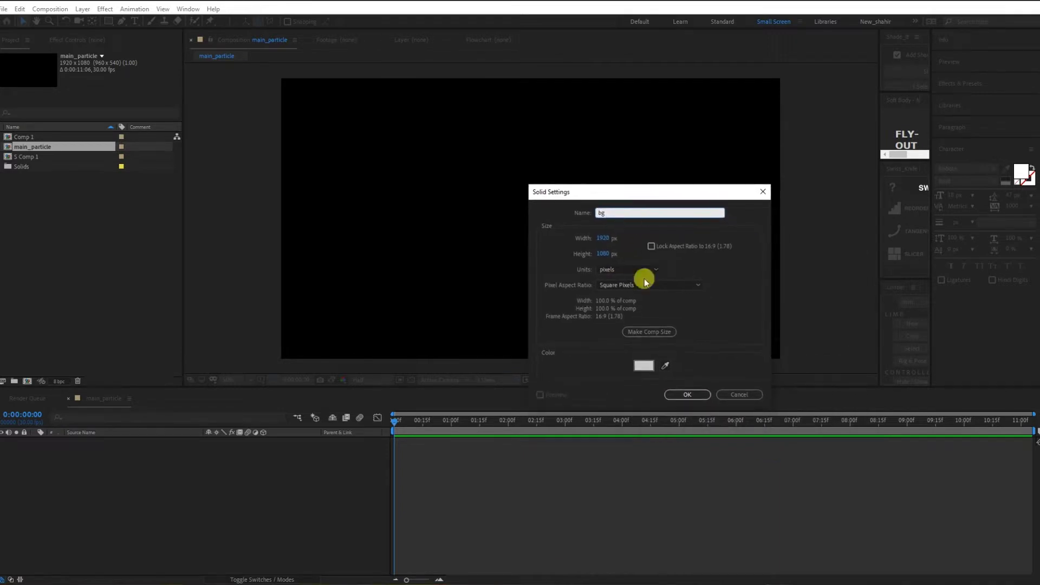
left_click(686, 395)
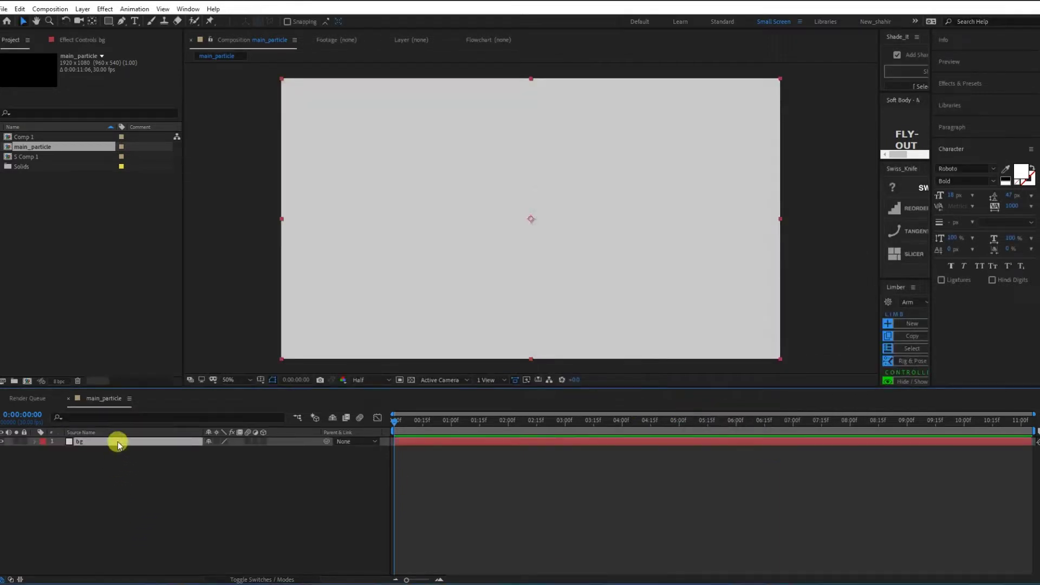
Step: Recolour the bg solid to a very dark grey, #171717
key("ctrl+shift+y")
left_click(809, 359)
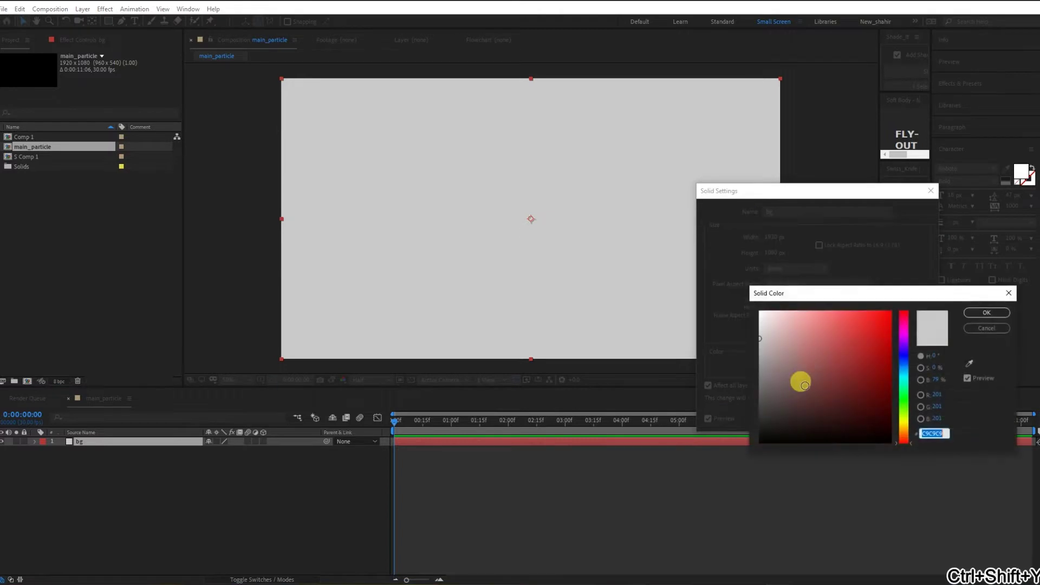
left_click_drag(801, 379, 733, 426)
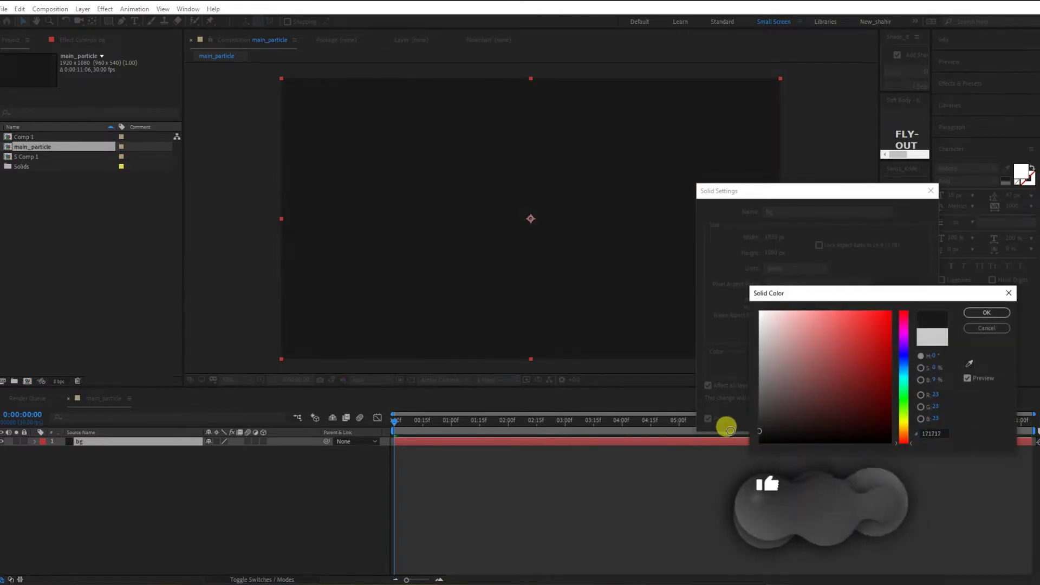
key("Return")
key("Return")
Step: Add a second solid layer named cc part
right_click(198, 466)
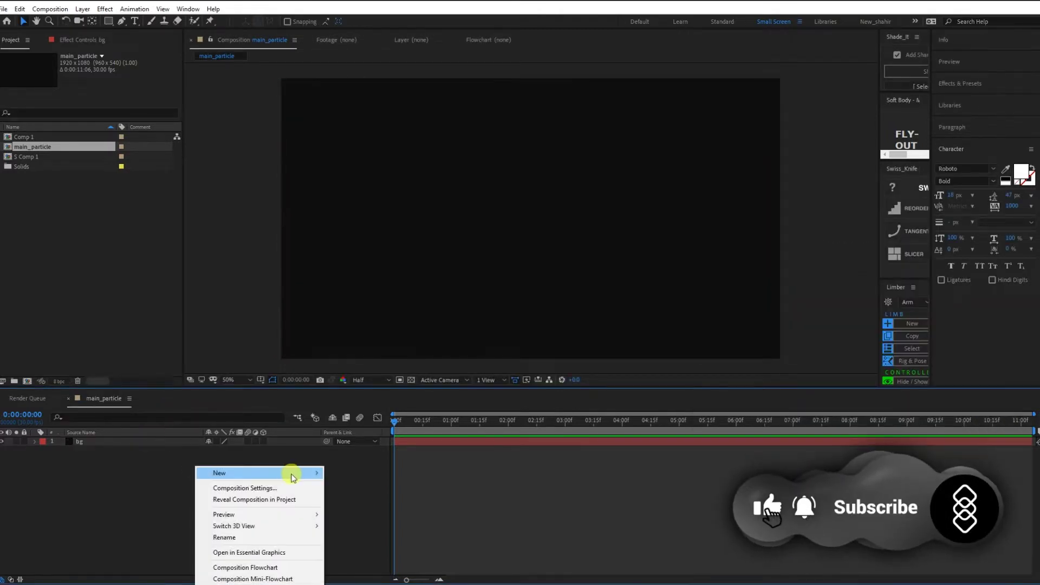
mouse_move(290, 474)
left_click(355, 489)
type("cc part")
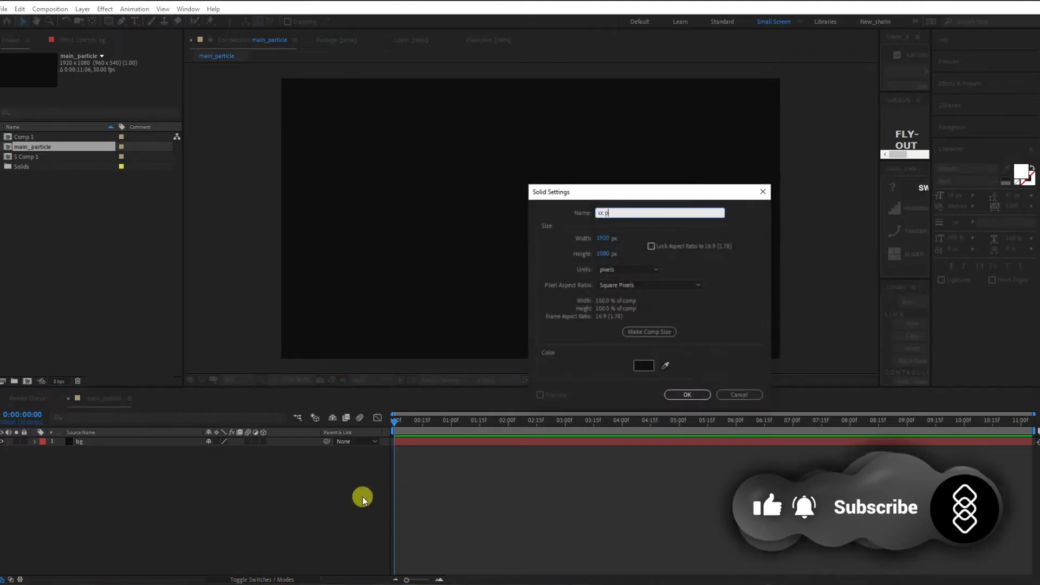
key("Return")
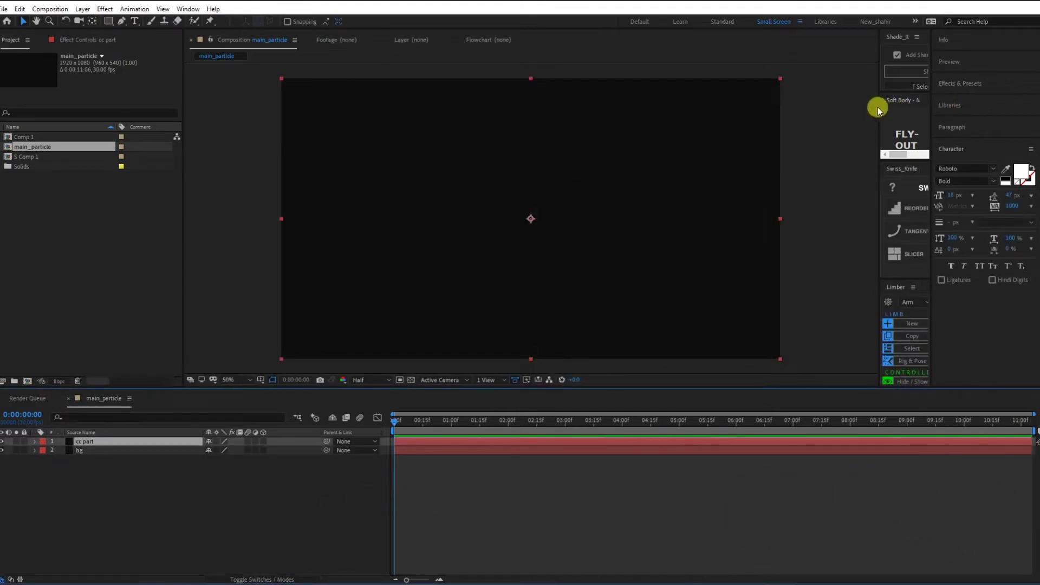
Step: Apply CC Particle World to the cc part layer and scrub ahead to see the particles
left_click_drag(879, 107, 859, 109)
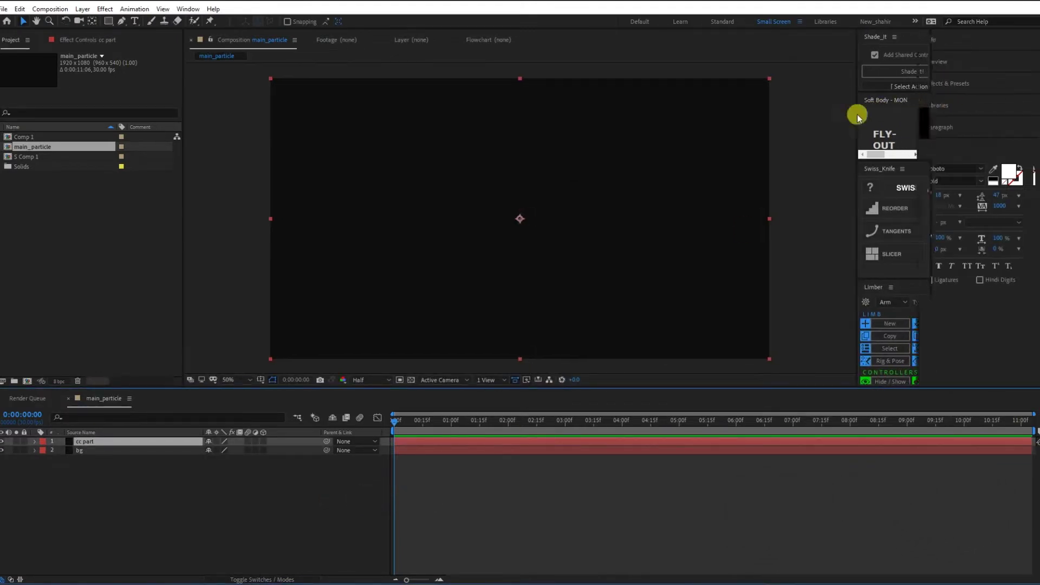
left_click_drag(936, 112, 858, 111)
left_click(899, 83)
left_click(946, 100)
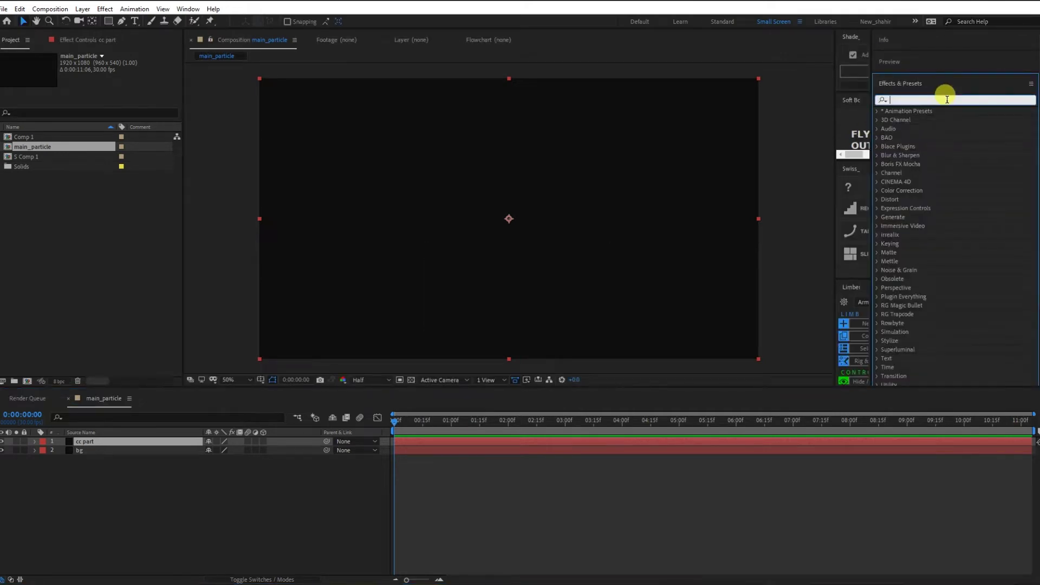
type("cc p")
left_click_drag(936, 157, 112, 441)
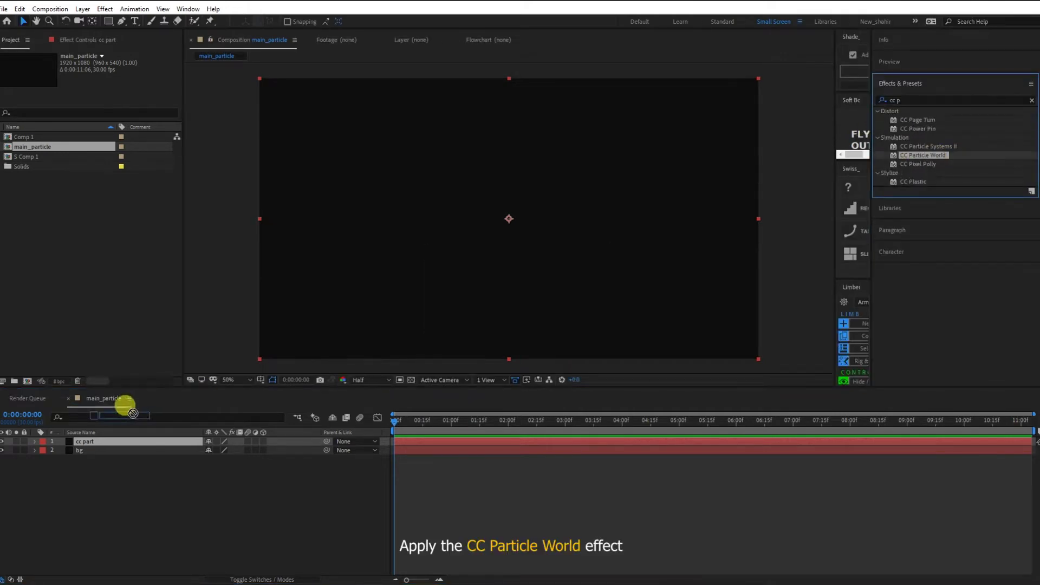
left_click_drag(417, 420, 493, 425)
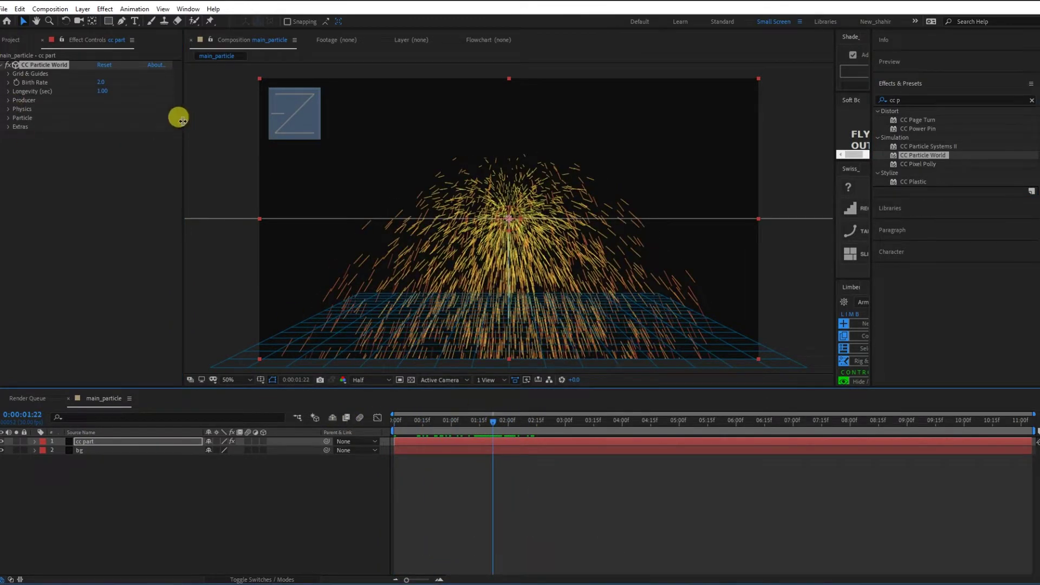
left_click_drag(182, 120, 211, 117)
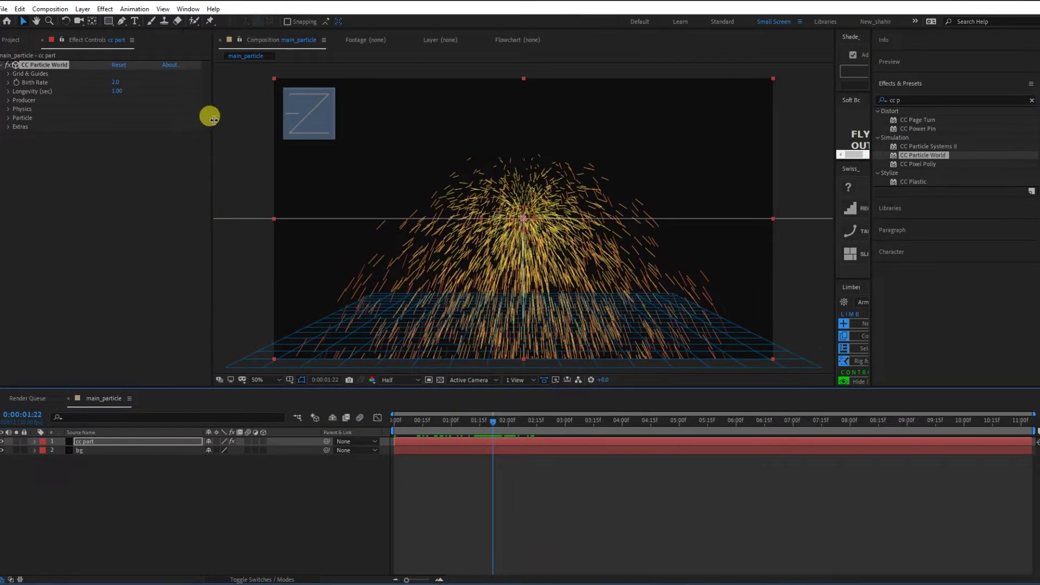
Step: Expand Producer and set its Position Y to -0.30
left_click(9, 101)
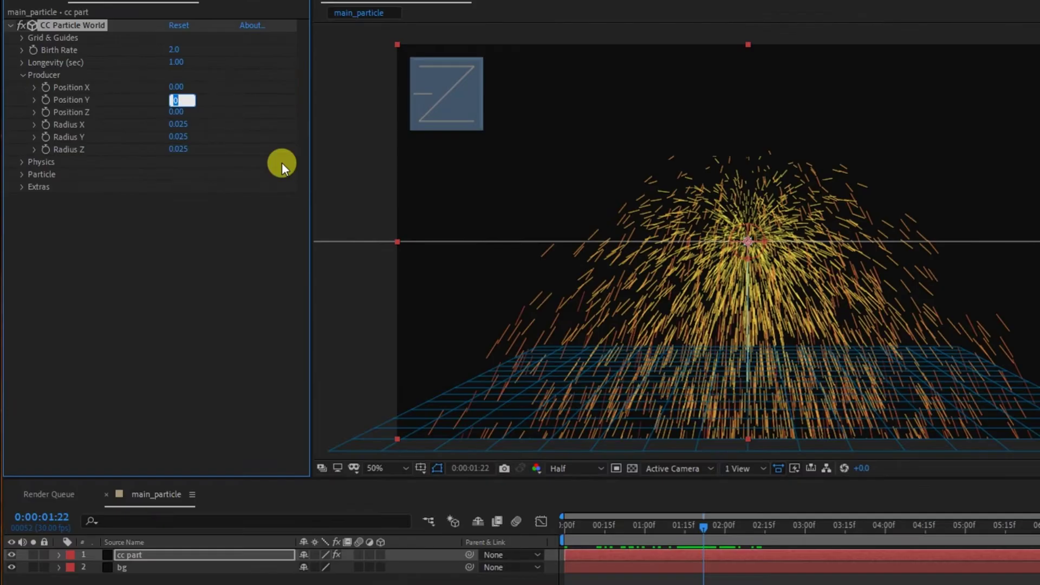
type("-0.30")
left_click(158, 246)
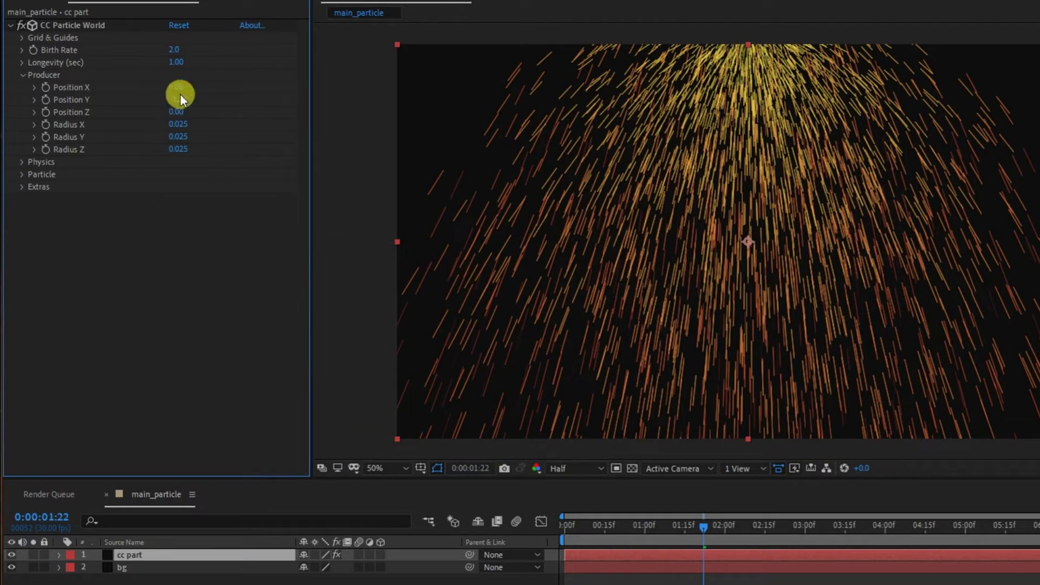
Step: Widen the producer to Radius X 0.540 and Radius Z 4.545
left_click(179, 124)
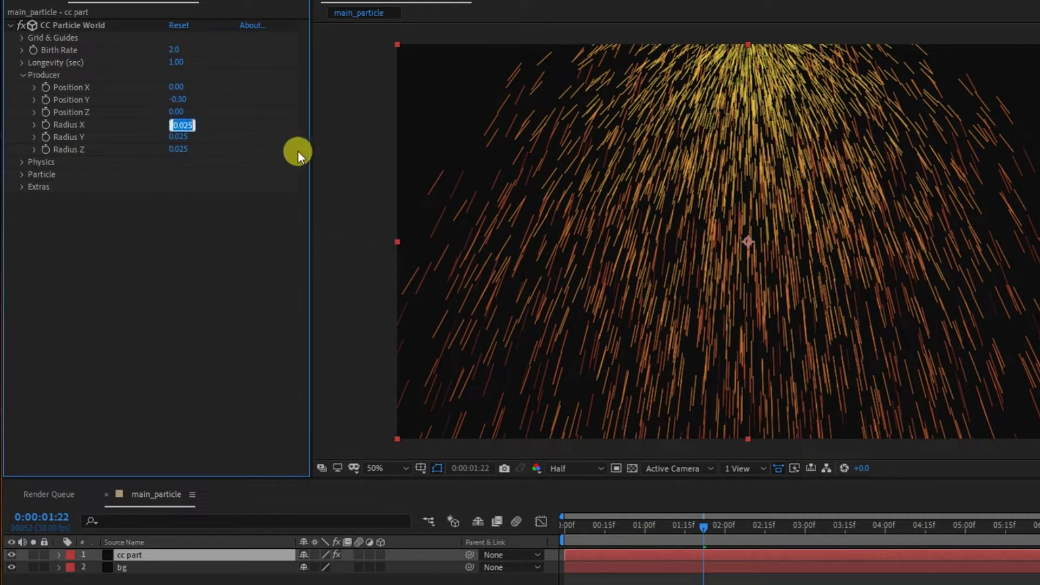
type("0")
left_click(298, 150)
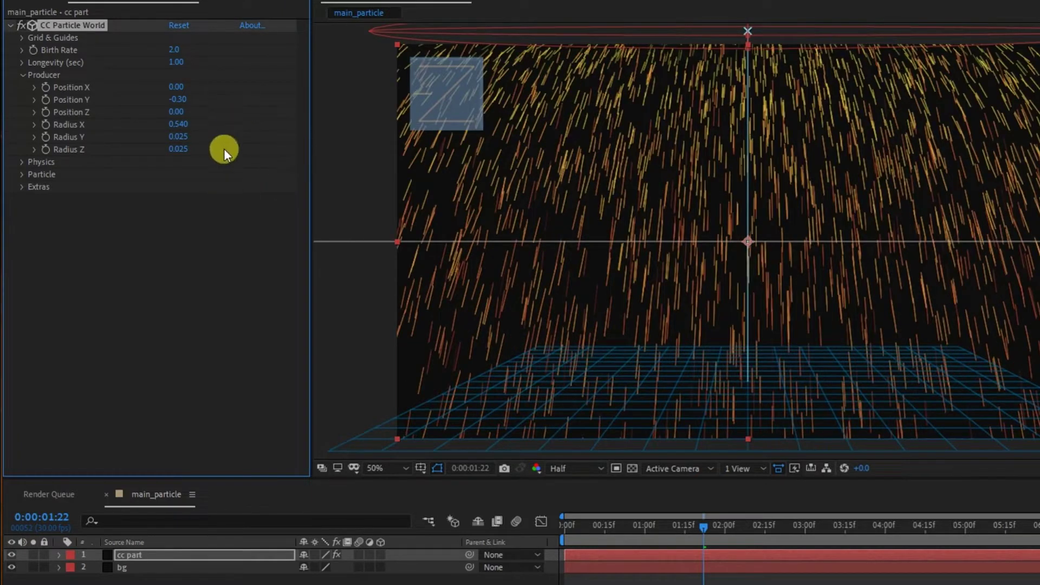
left_click(179, 149)
type("1")
type(".255")
key("Return")
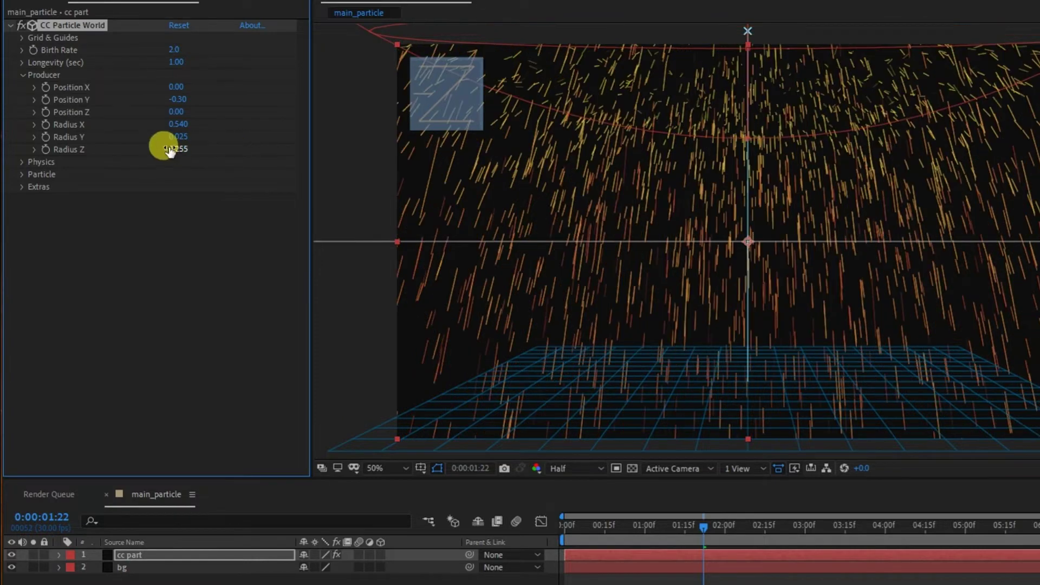
left_click_drag(174, 149, 364, 106)
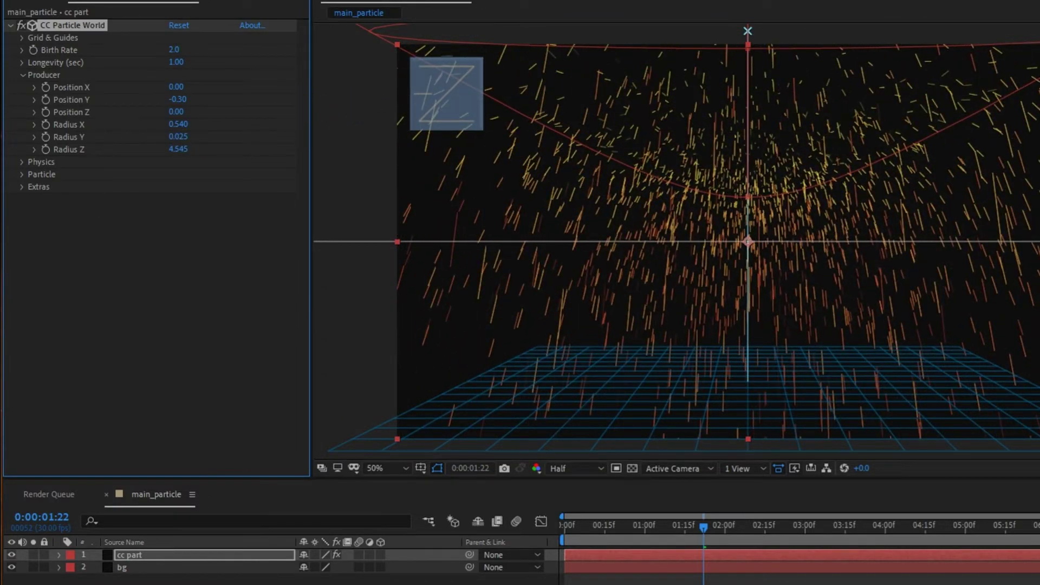
Step: Set particle Longevity to 4.55 seconds and Birth Rate to 0.7
left_click(21, 77)
left_click(24, 87)
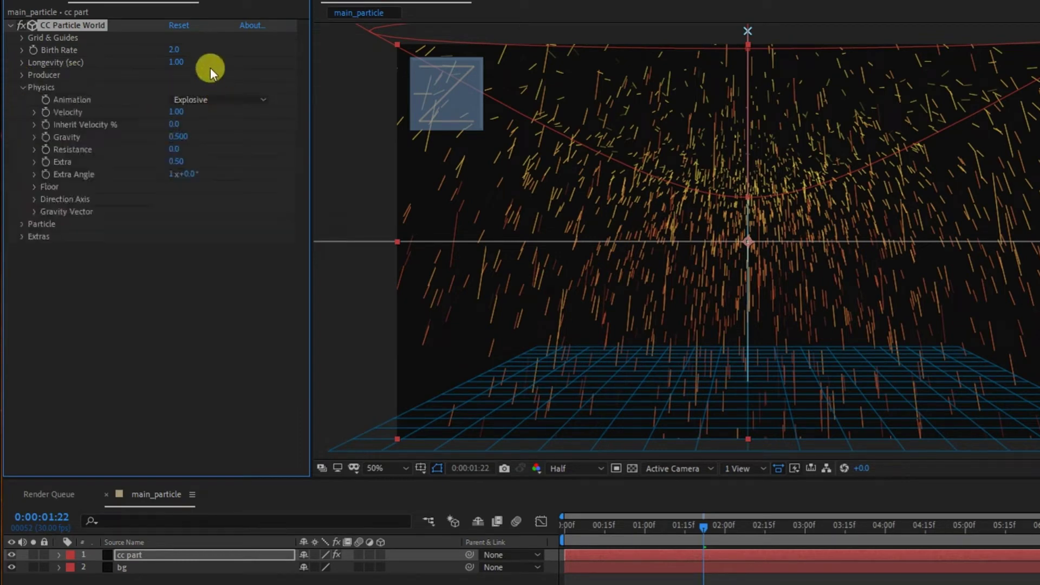
type("4.55")
key("Return")
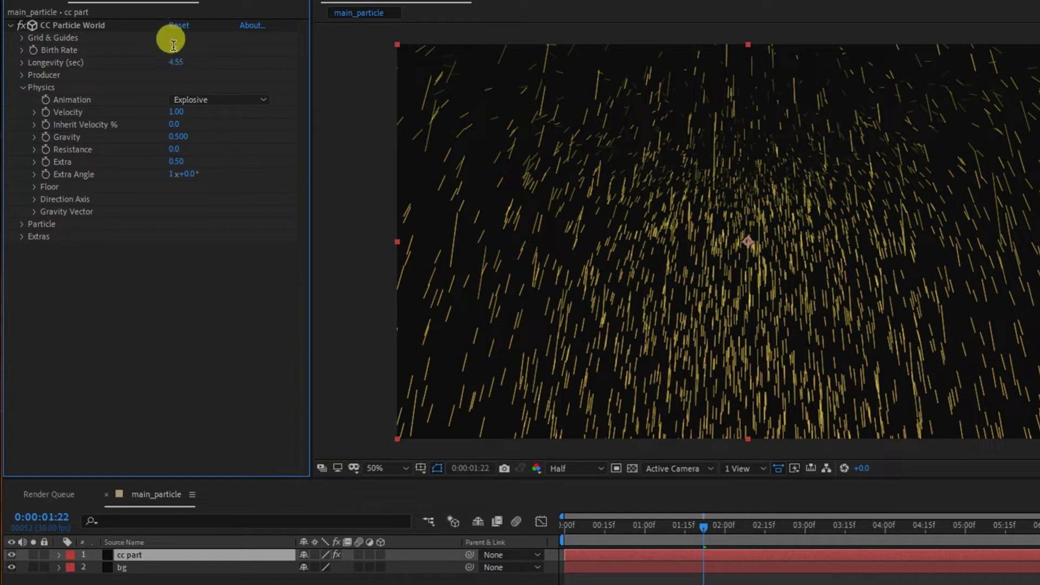
left_click(173, 49)
type("0.7")
key("Return")
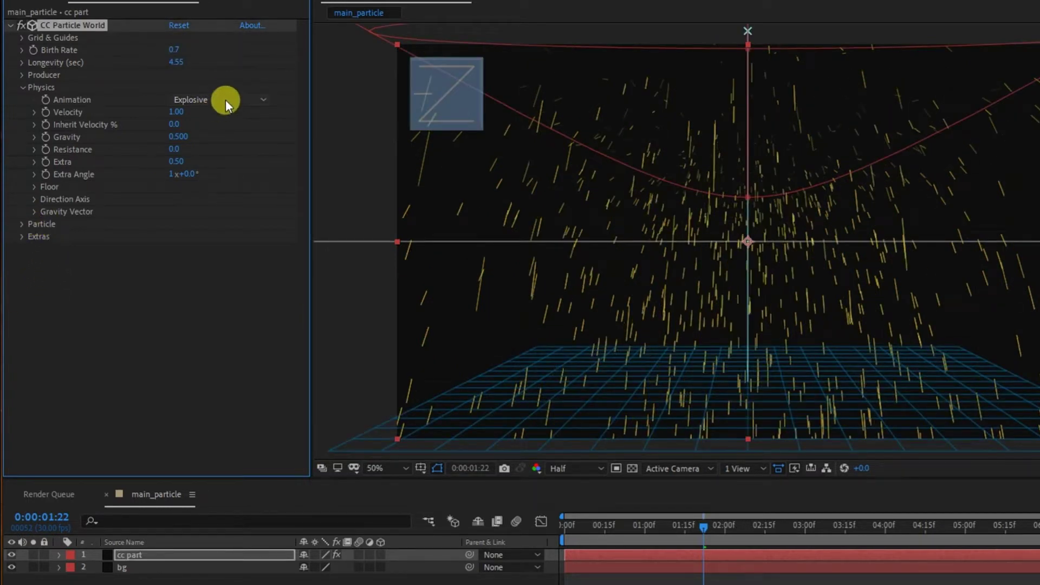
Step: Switch the particle Animation to Jet Sideways and preview it from the start
left_click(225, 100)
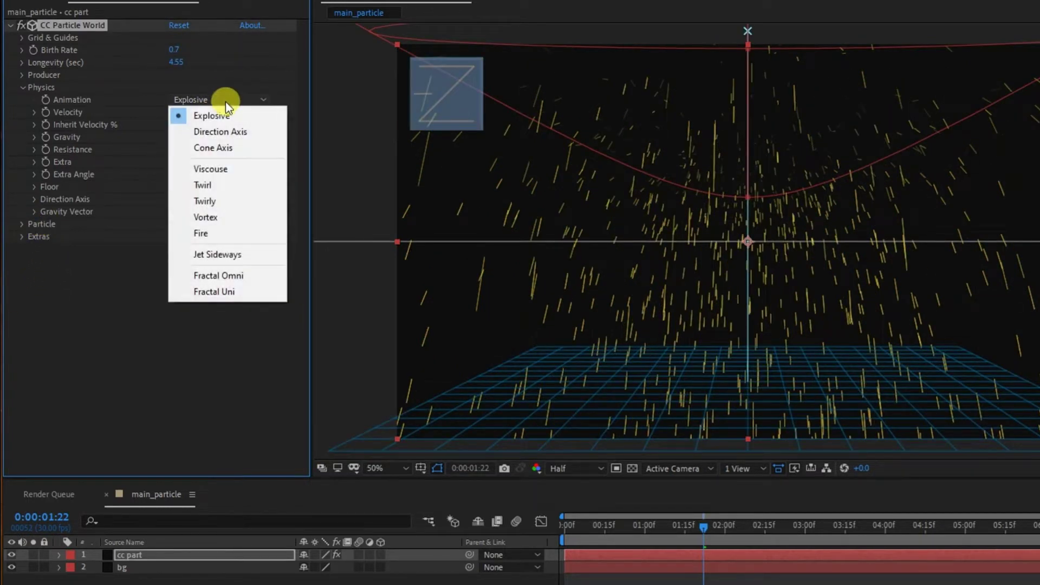
left_click(225, 255)
left_click_drag(698, 539, 486, 535)
key("space")
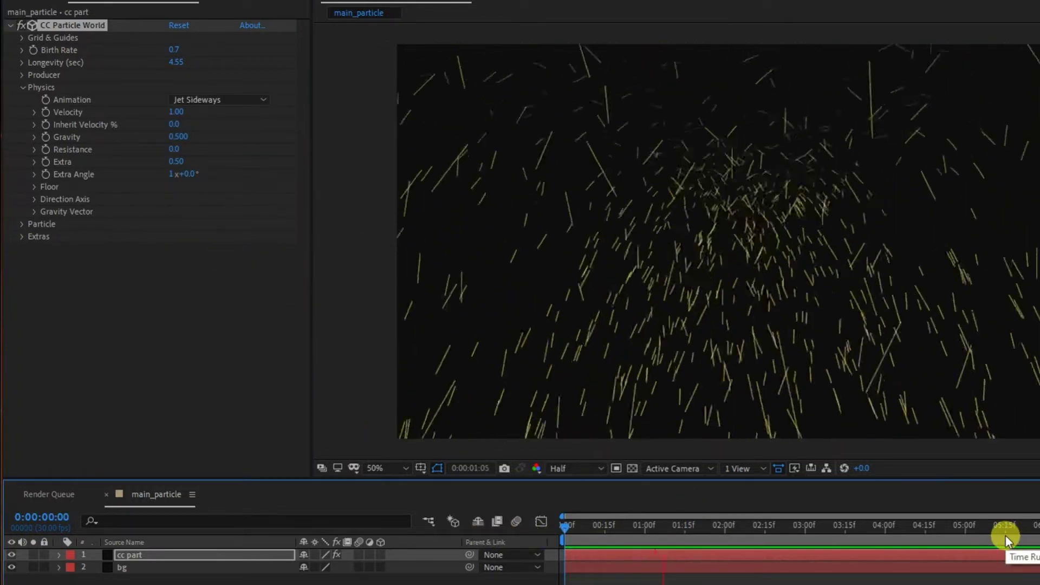
key("space")
left_click_drag(636, 527, 711, 532)
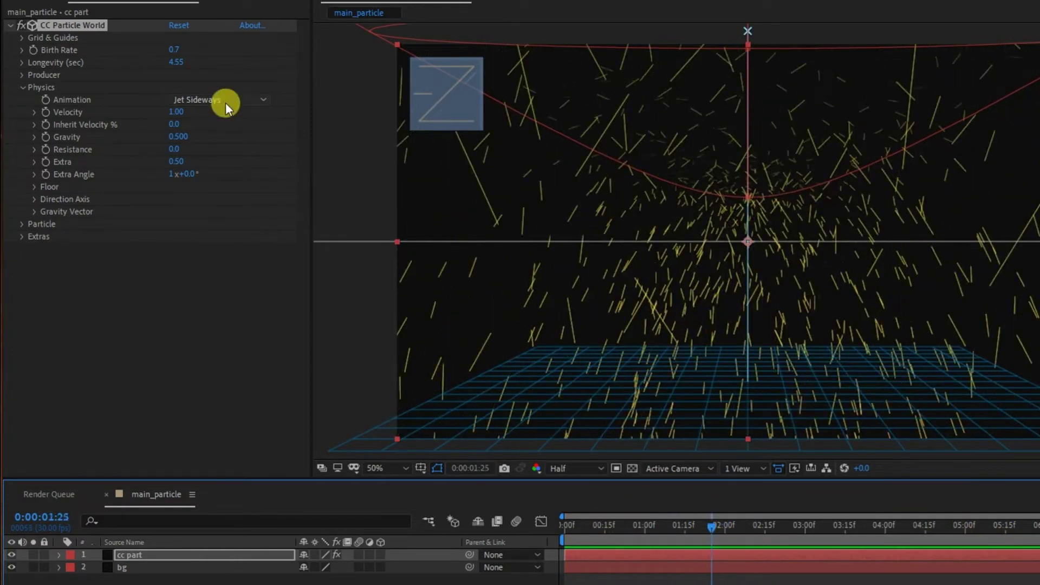
Step: Set Physics Velocity to 0.43 and Extra to 0.71
left_click(185, 108)
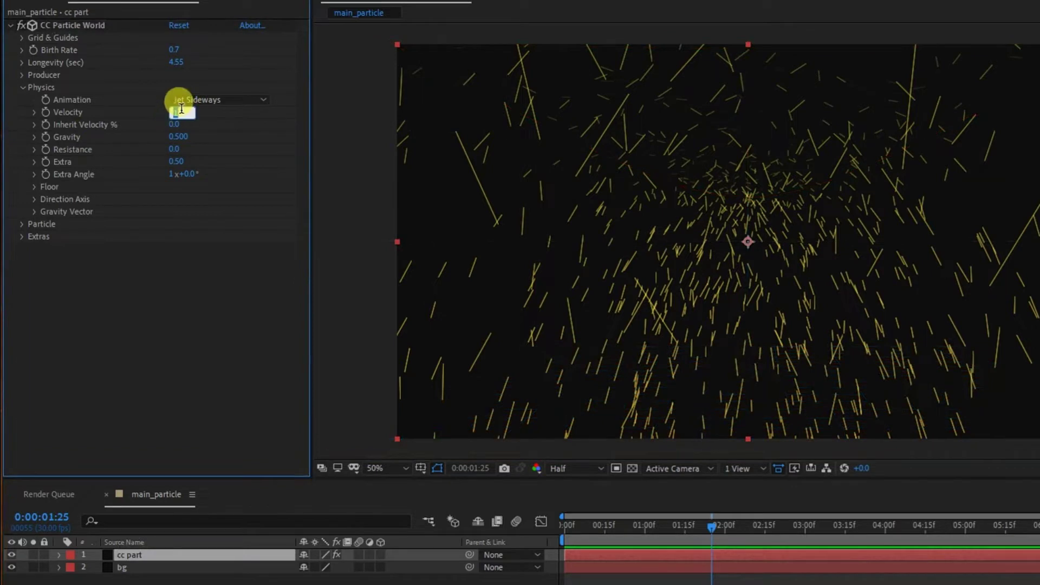
type("0.43")
left_click(320, 186)
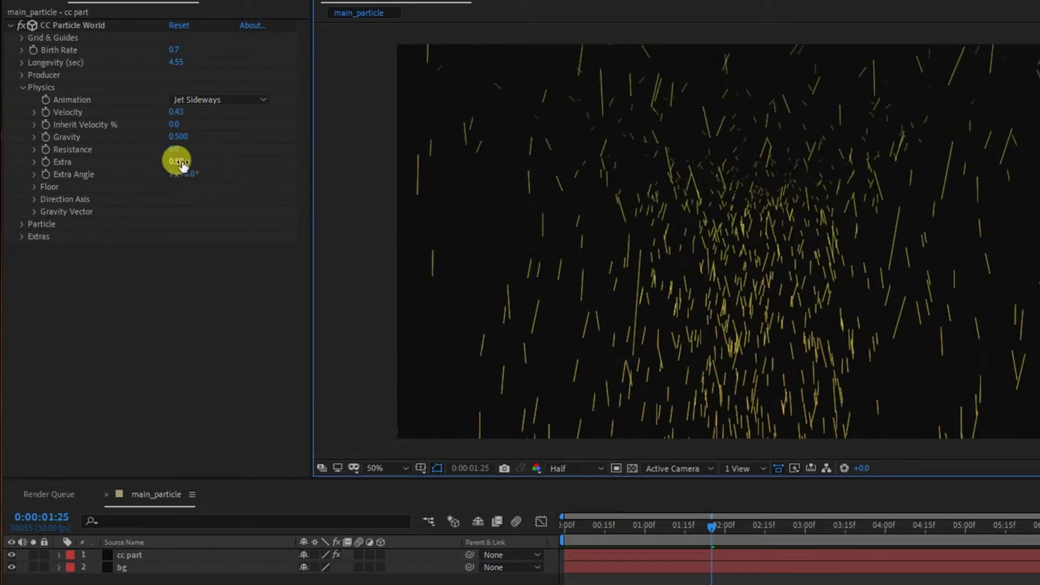
left_click_drag(176, 161, 187, 158)
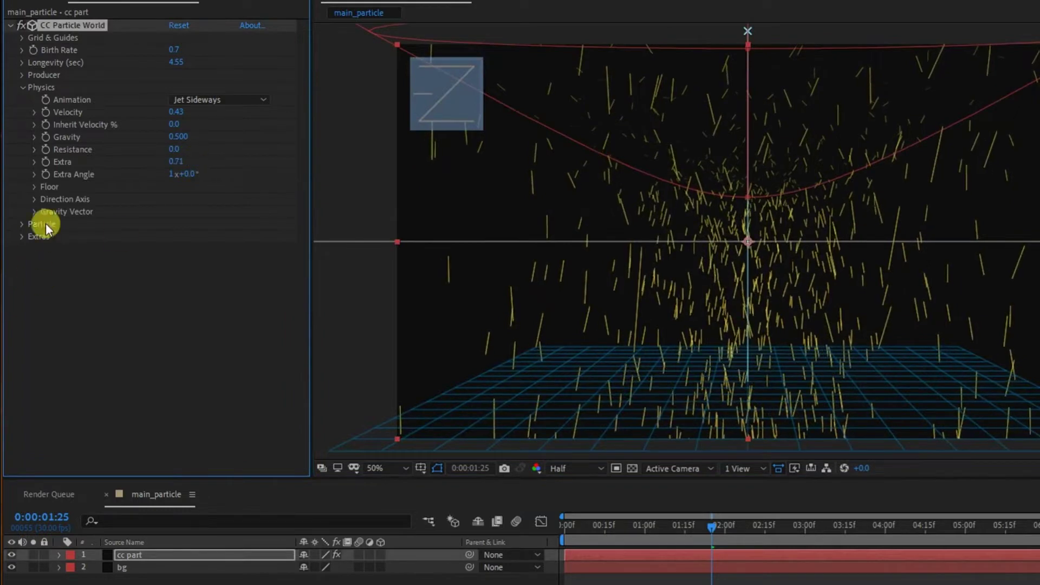
Step: Set Floor Action to Bounce with Floor Position 0.35
left_click(34, 188)
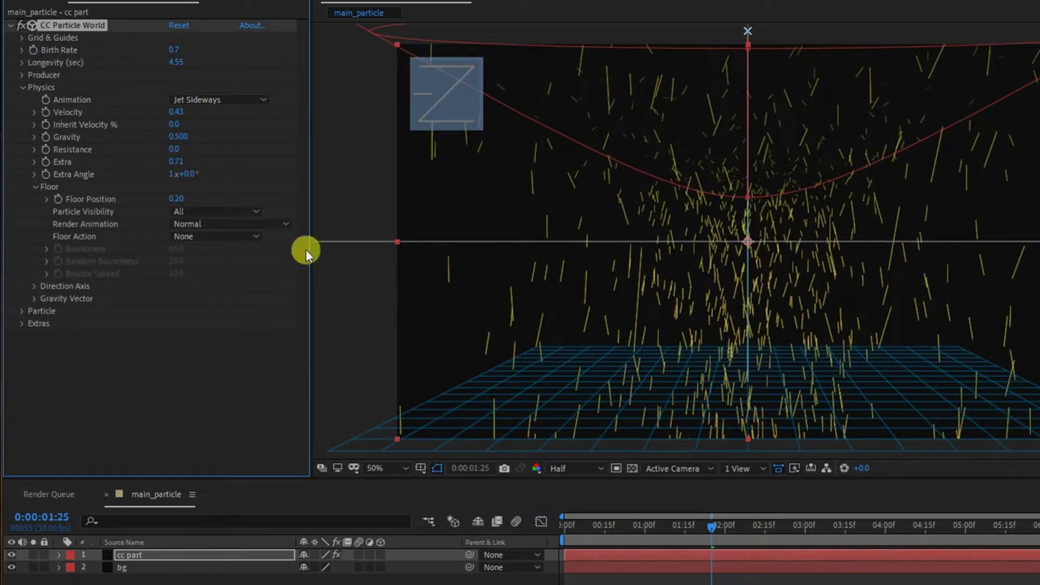
left_click_drag(311, 236, 322, 236)
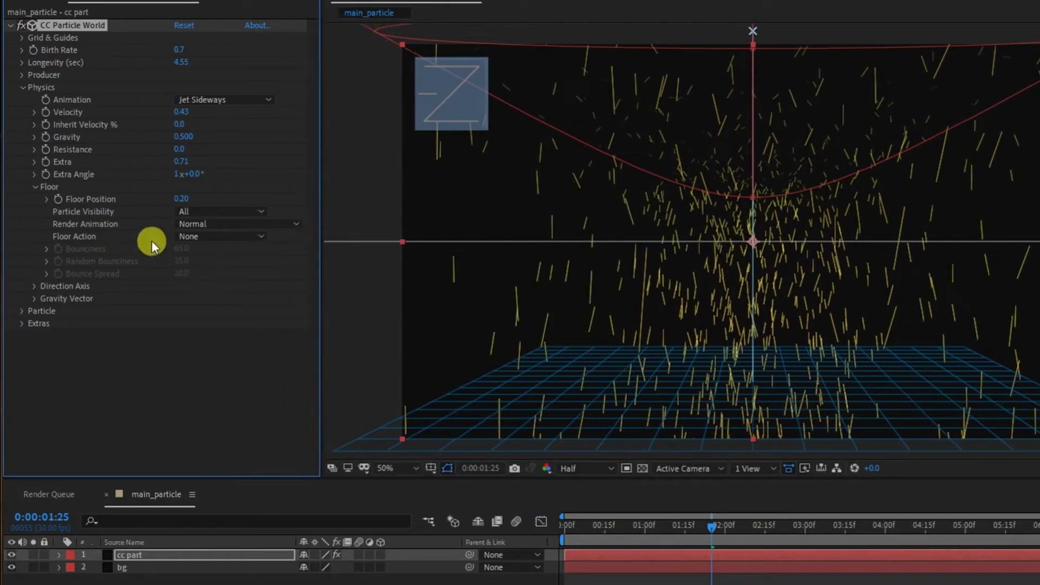
left_click(213, 237)
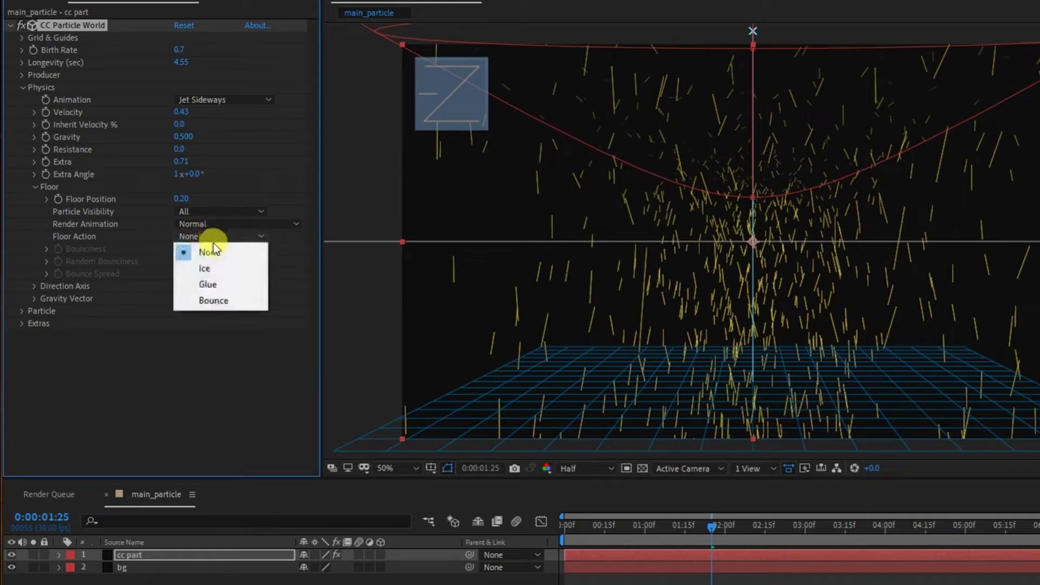
left_click(225, 298)
left_click_drag(720, 564, 675, 518)
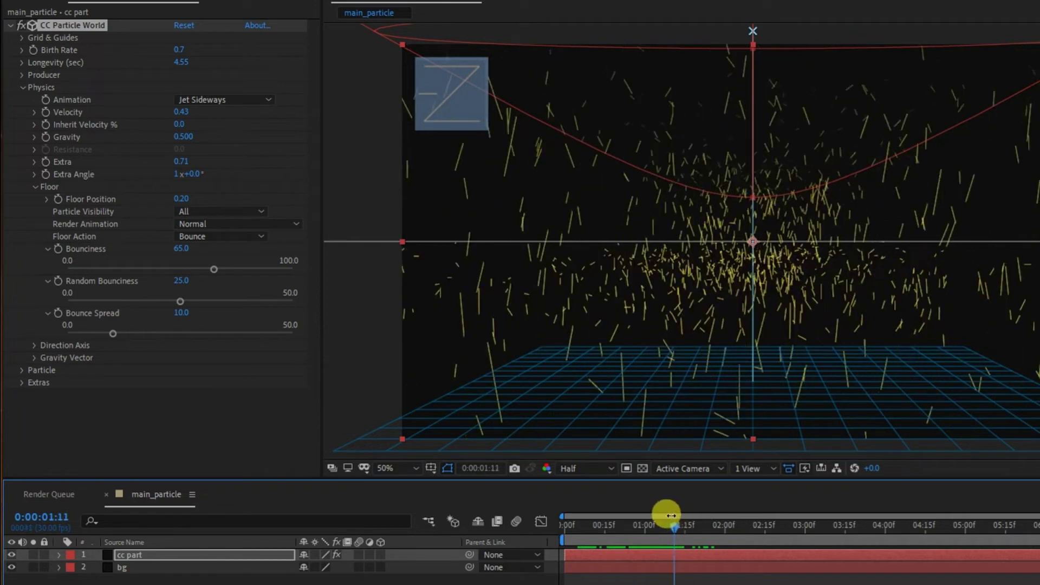
mouse_move(180, 198)
left_mouse_down()
mouse_move(196, 190)
mouse_move(184, 190)
left_mouse_up()
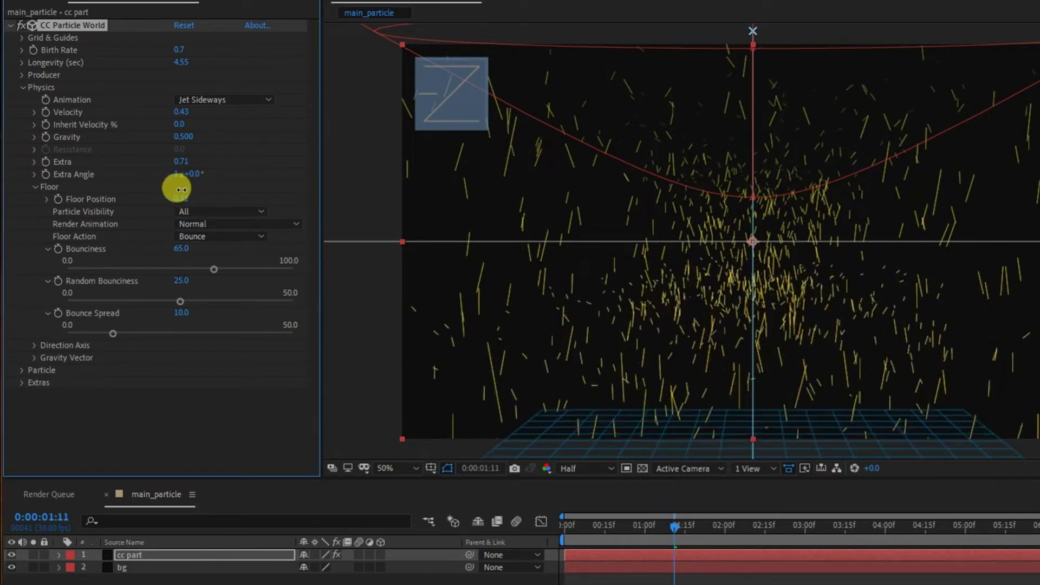
Step: Set Bounciness 18, Random Bounciness 27.3 and Bounce Spread 5.3
left_click(185, 250)
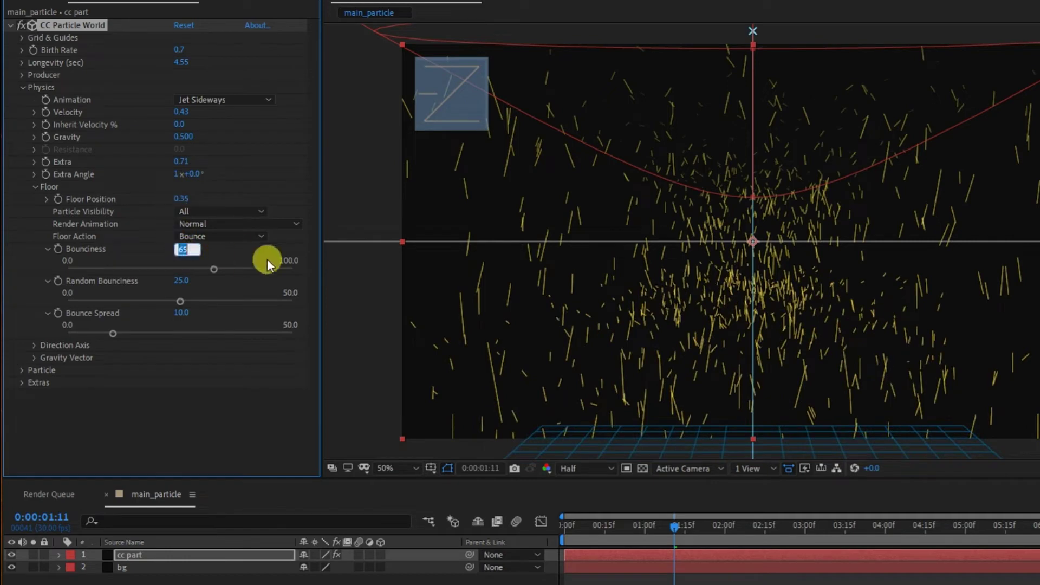
type("18")
key("Return")
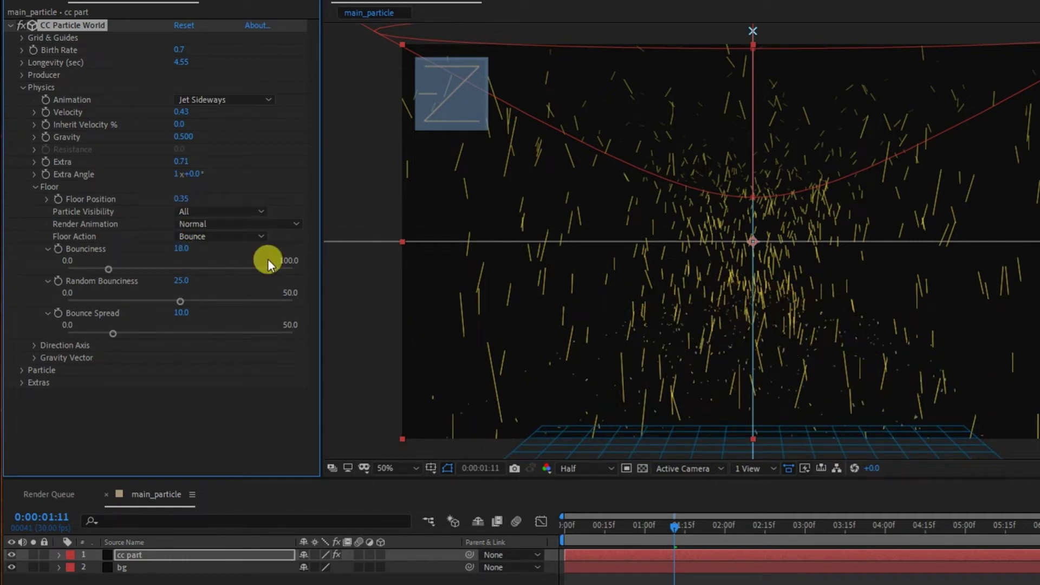
left_click(180, 281)
type("2")
type("7")
left_click(186, 314)
type("5")
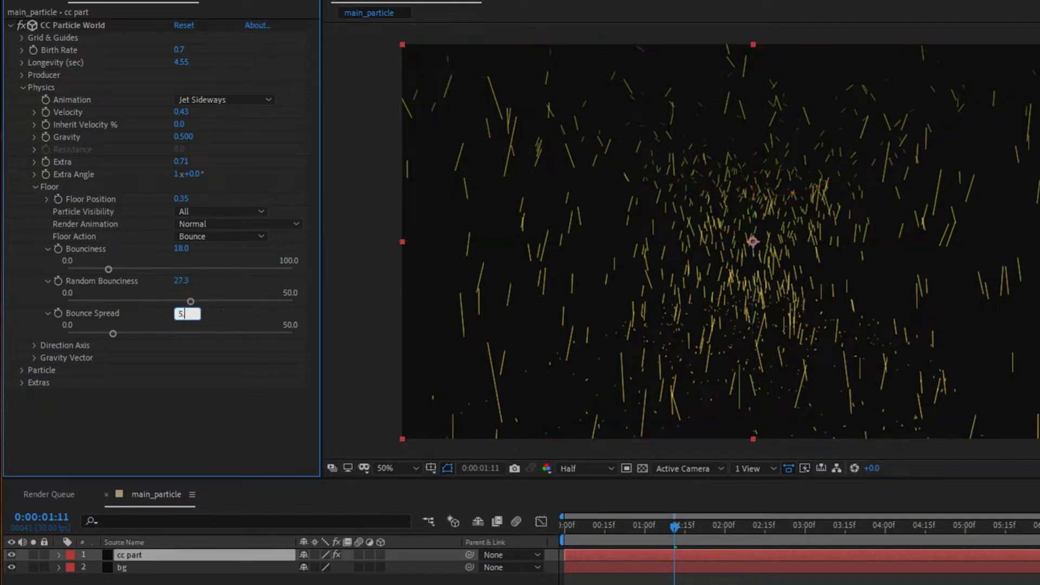
type(".3")
key("Return")
Step: Preview the bouncing particles and collapse the Floor settings
key("space")
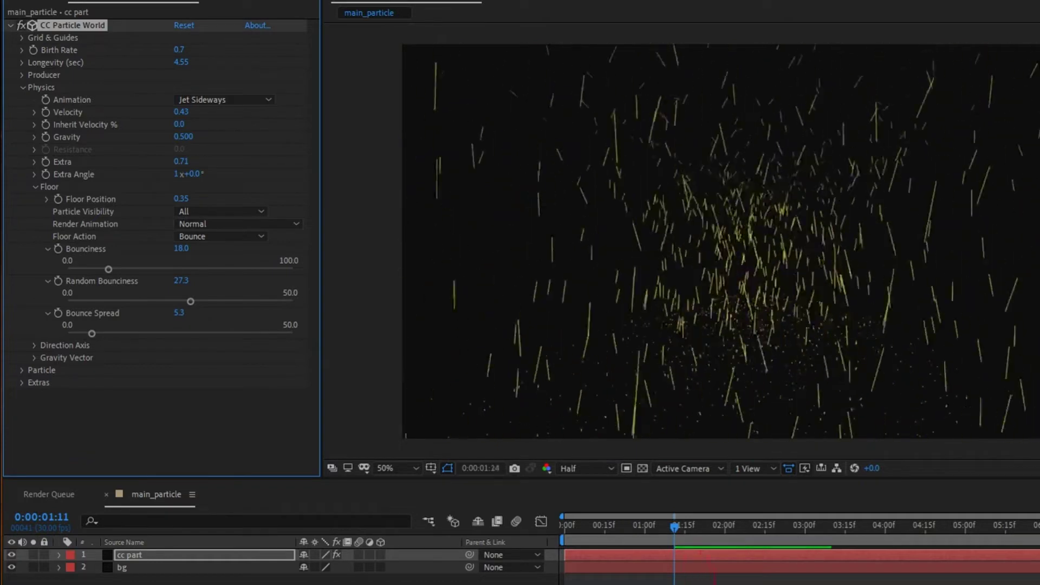
left_click(820, 347)
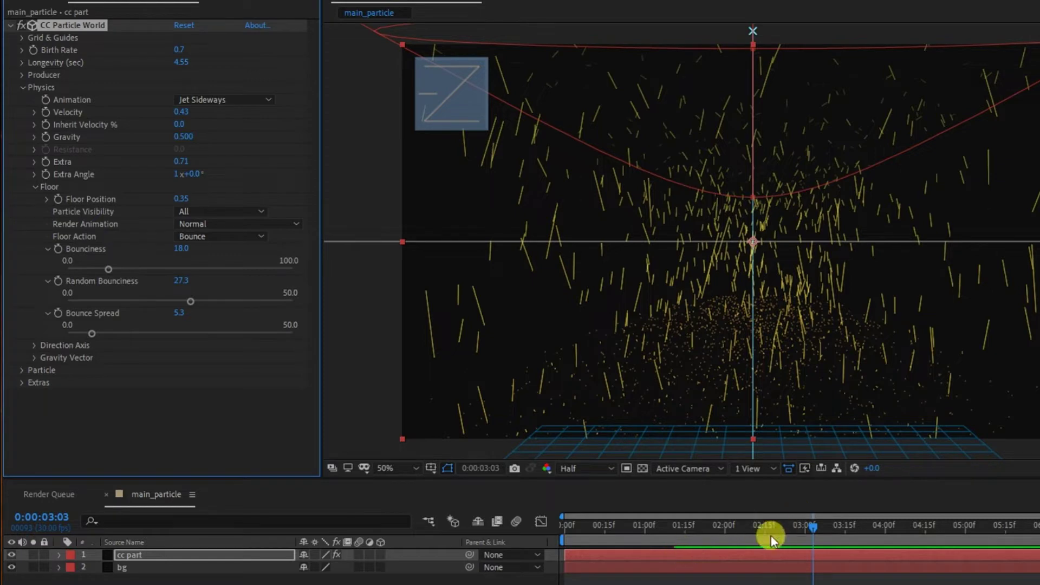
left_click_drag(771, 526, 727, 526)
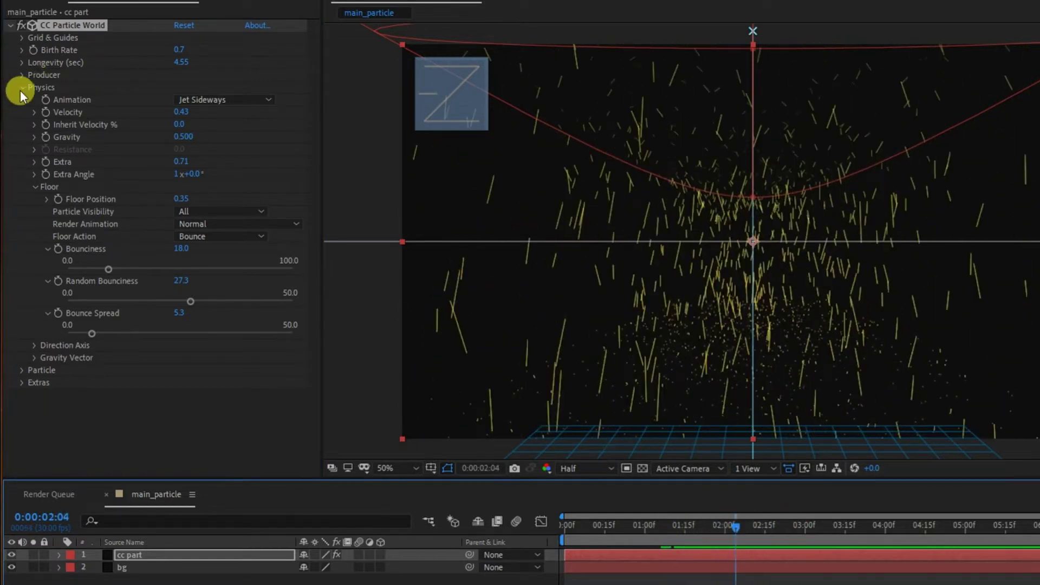
left_click(35, 187)
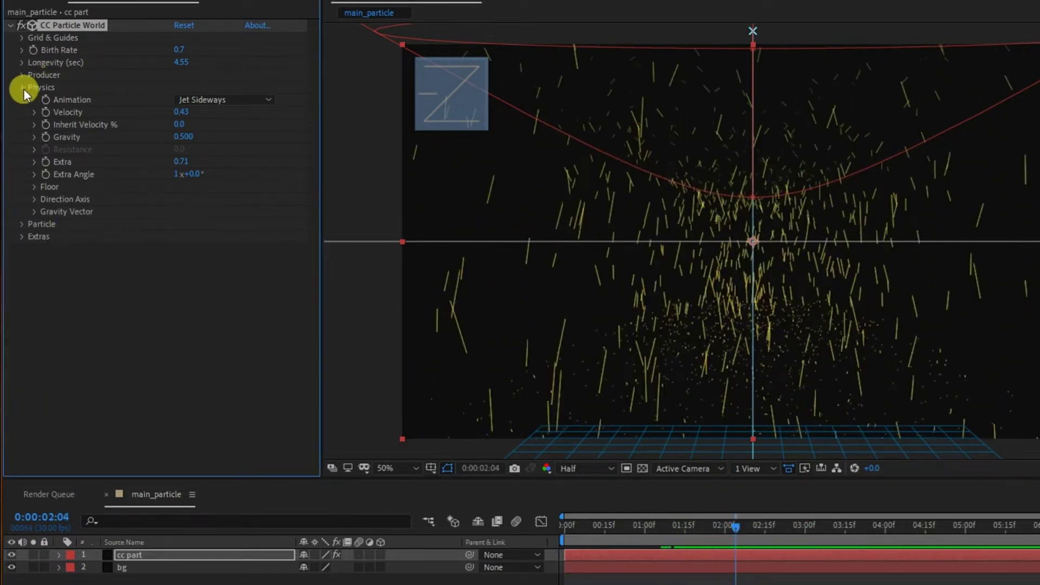
Step: Change the Particle Type to Motion Polygon and preview the result
left_click(23, 88)
left_click(22, 101)
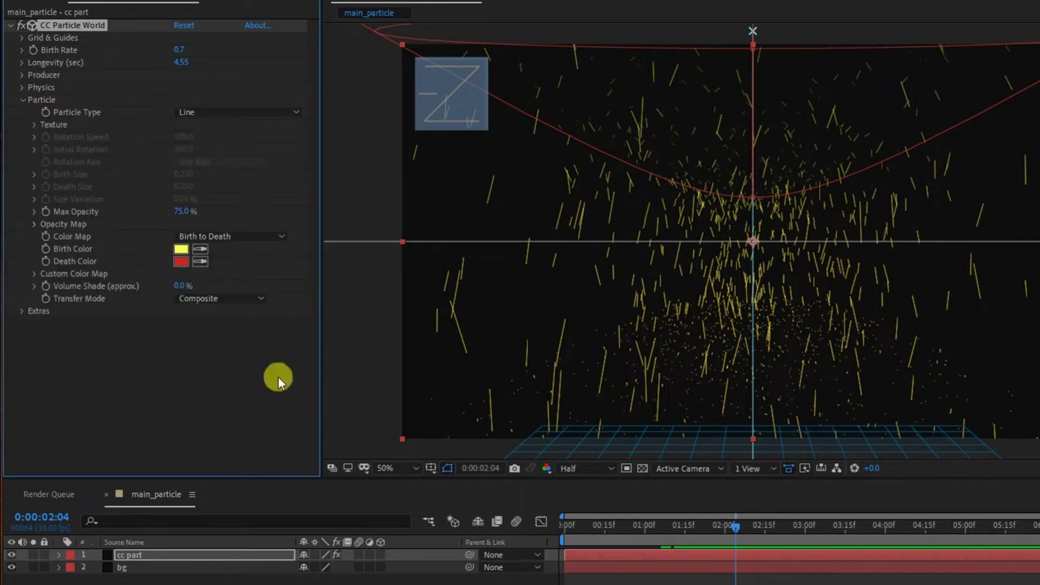
left_click(238, 112)
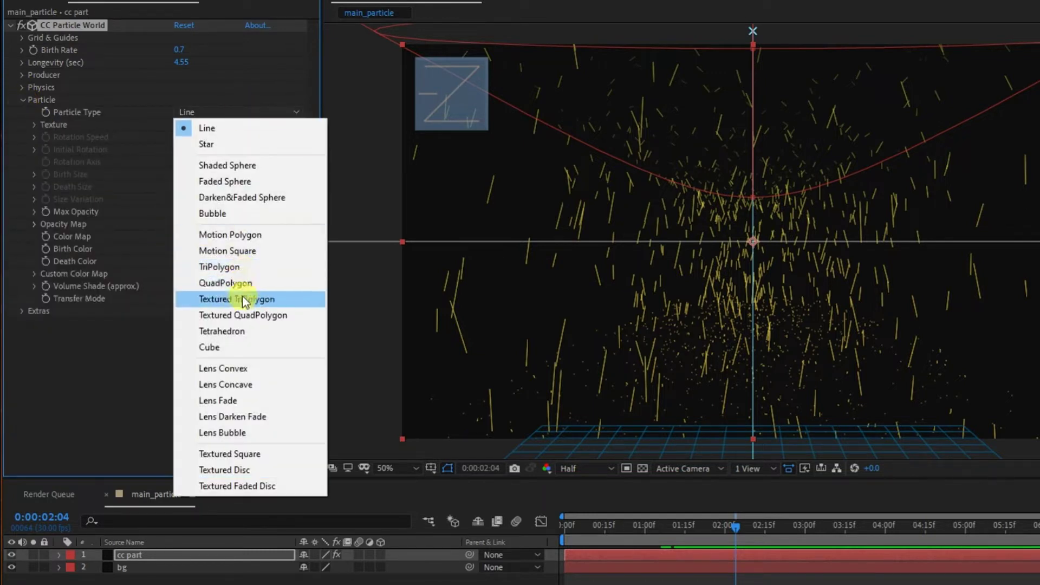
left_click(218, 235)
key("space")
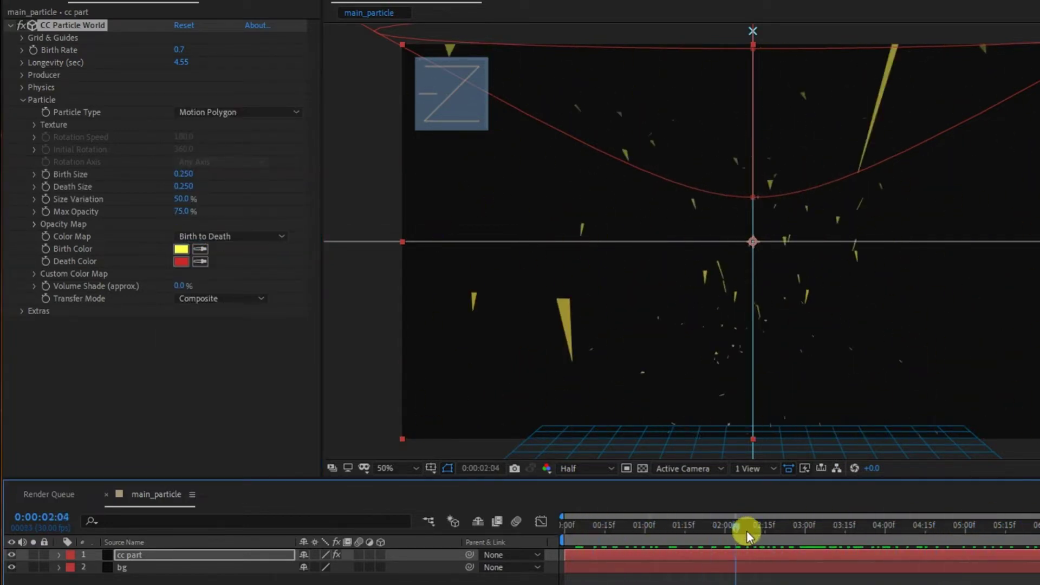
left_click(1002, 523)
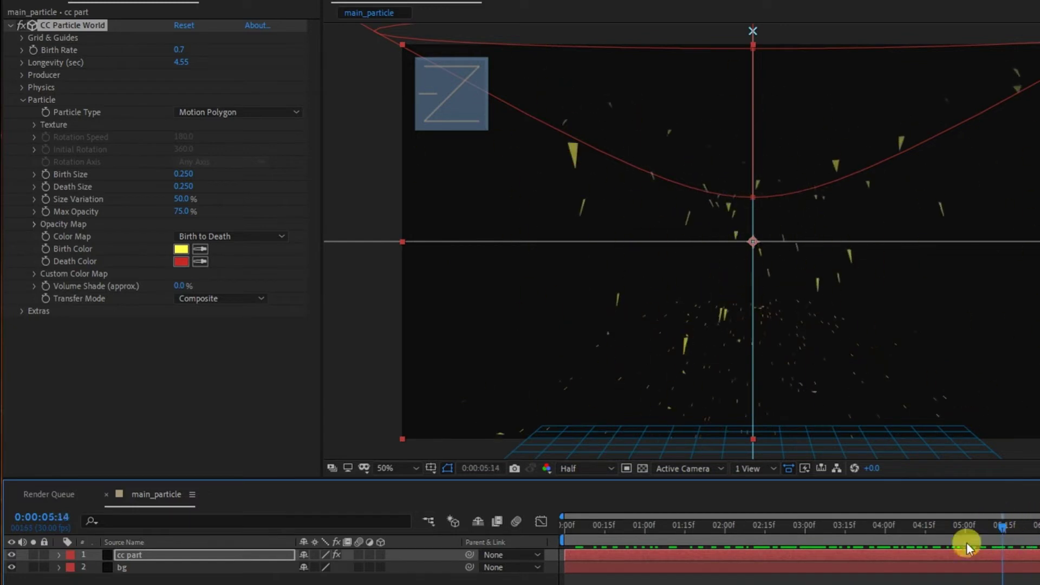
Step: Set Birth Size 0.140, Death Size 0.700 and raise Volume Shade
left_click(183, 174)
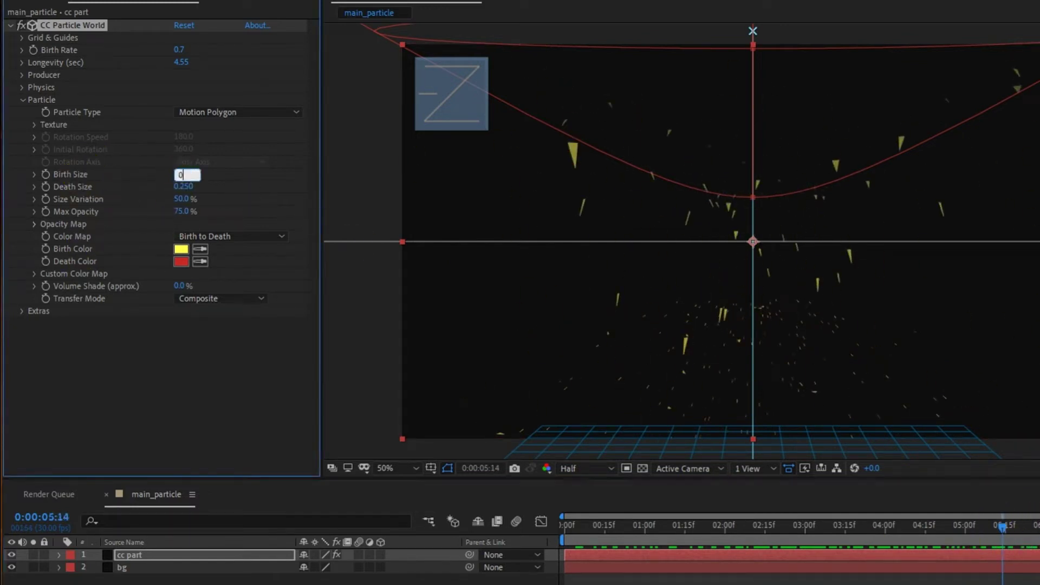
type(".140")
left_click(359, 241)
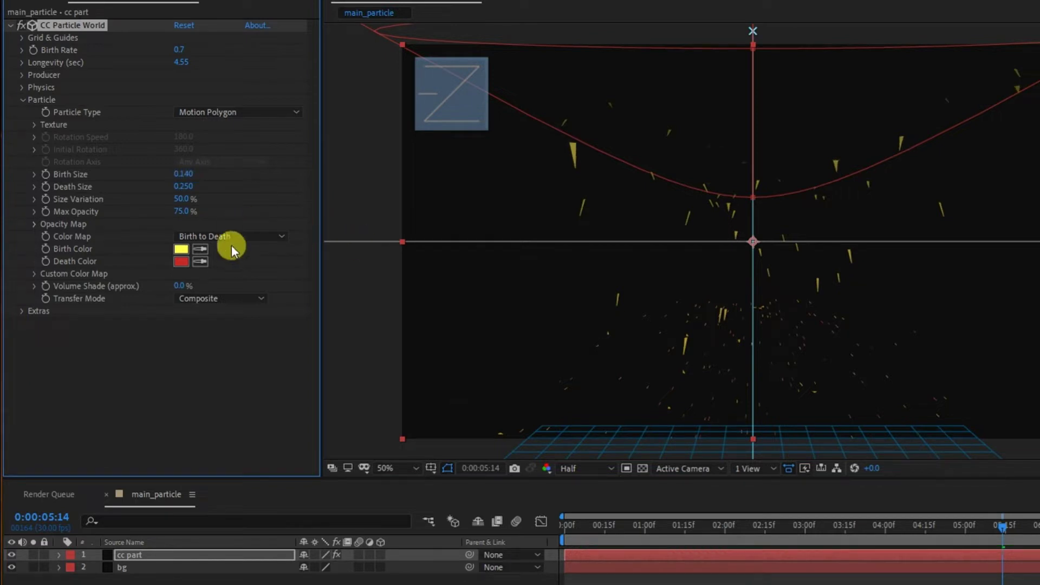
left_click(183, 186)
type("0")
type(".7")
key("Return")
mouse_move(888, 528)
left_mouse_down()
mouse_move(584, 531)
mouse_move(847, 531)
left_mouse_up()
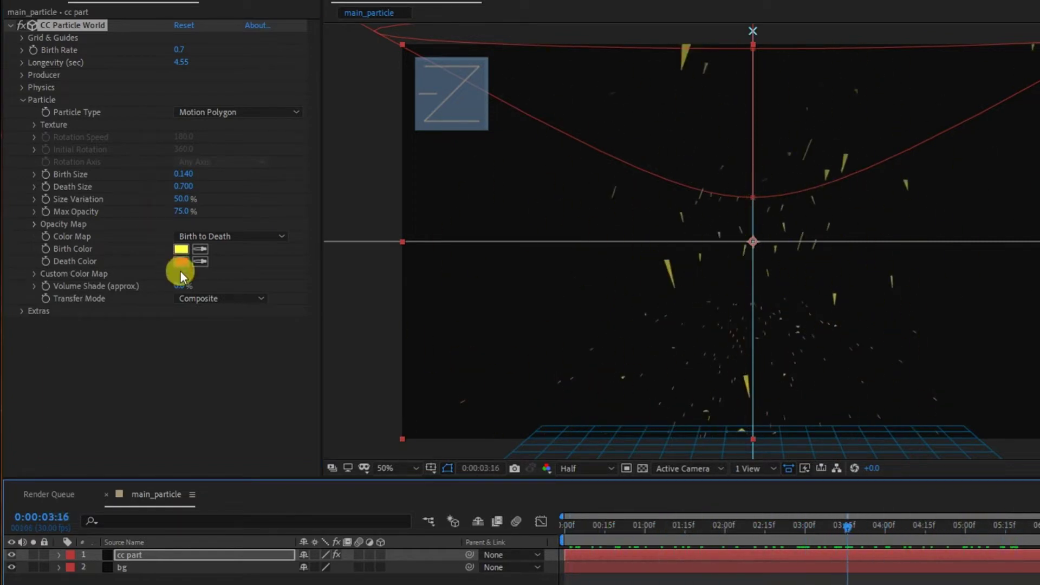
mouse_move(181, 285)
left_mouse_down()
mouse_move(225, 275)
mouse_move(204, 294)
left_mouse_up()
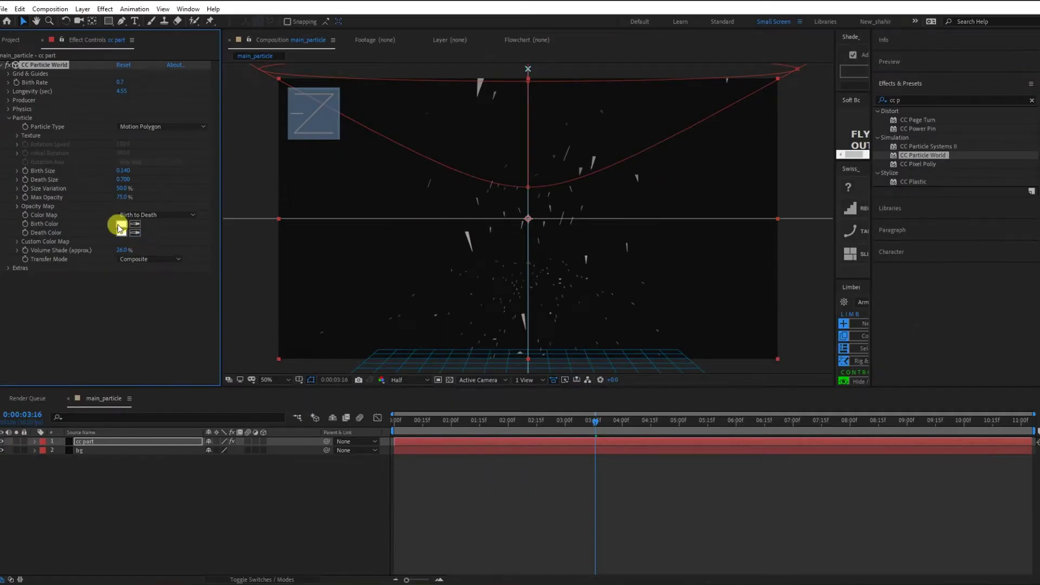
Step: Add a new Camera 1 layer to the composition
left_click(468, 501)
mouse_move(555, 434)
left_mouse_down()
mouse_move(425, 433)
mouse_move(649, 431)
mouse_move(467, 431)
mouse_move(546, 428)
left_mouse_up()
right_click(133, 482)
mouse_move(193, 487)
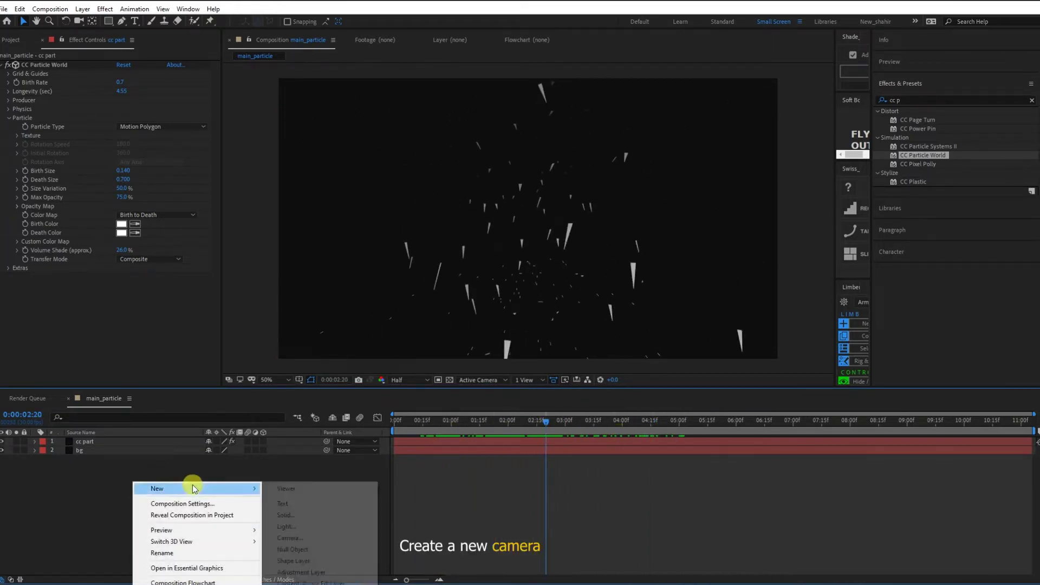
left_click(312, 542)
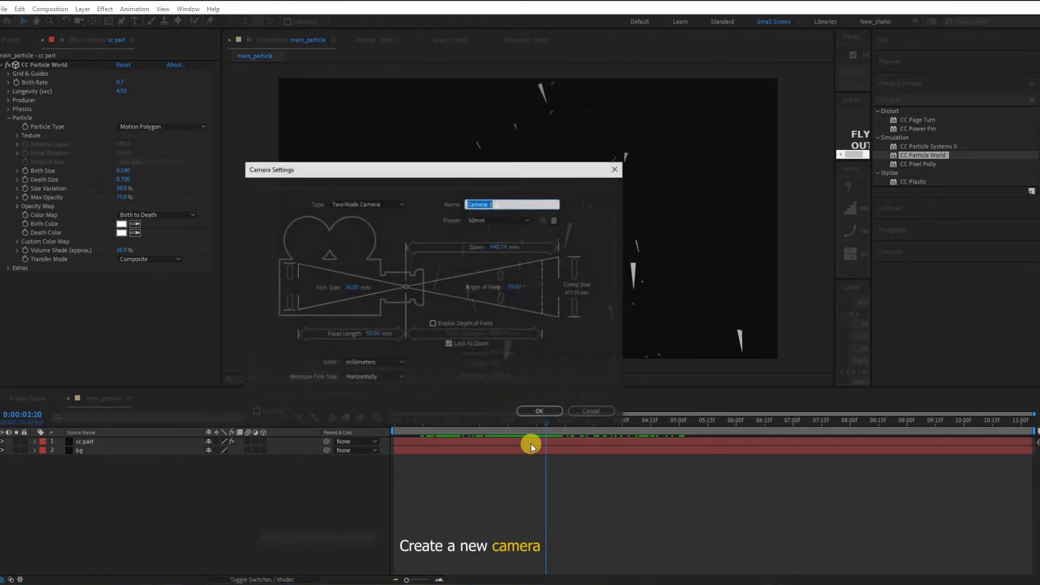
left_click(538, 413)
left_click(162, 514)
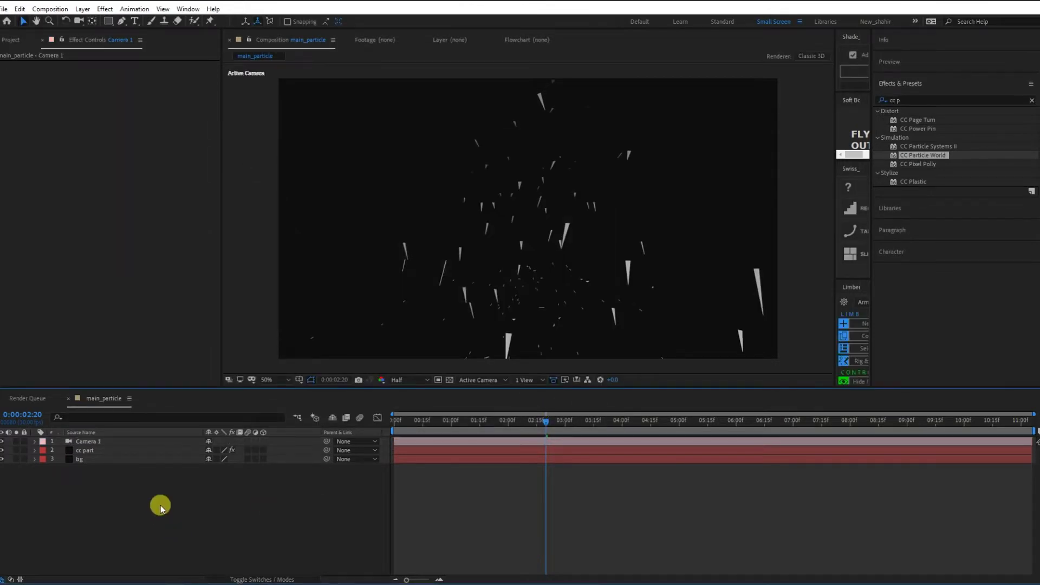
Step: Draw a full-composition rectangle with dark grey fill 323232
left_click(109, 22)
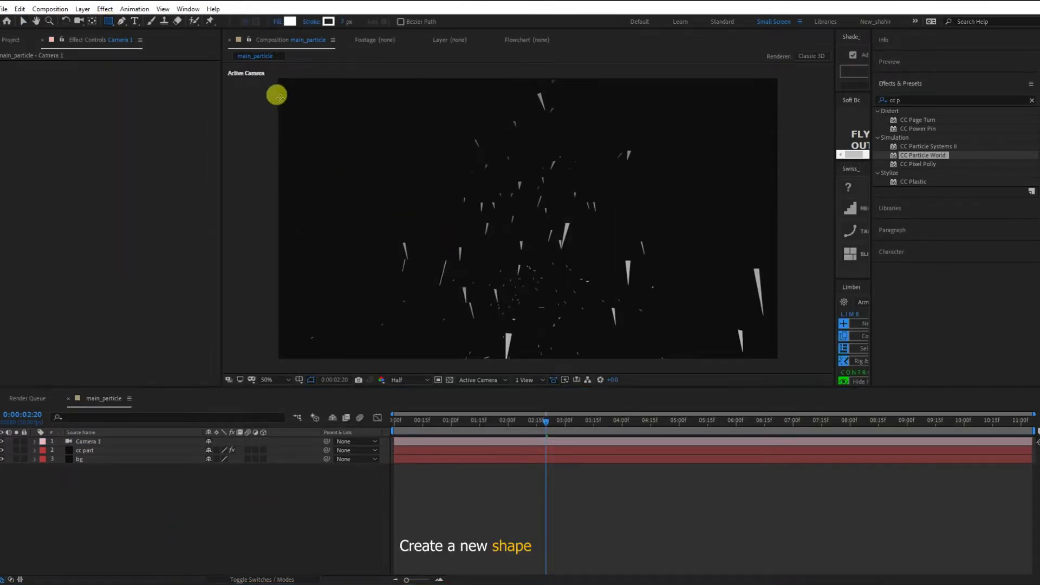
left_click_drag(275, 75, 775, 358)
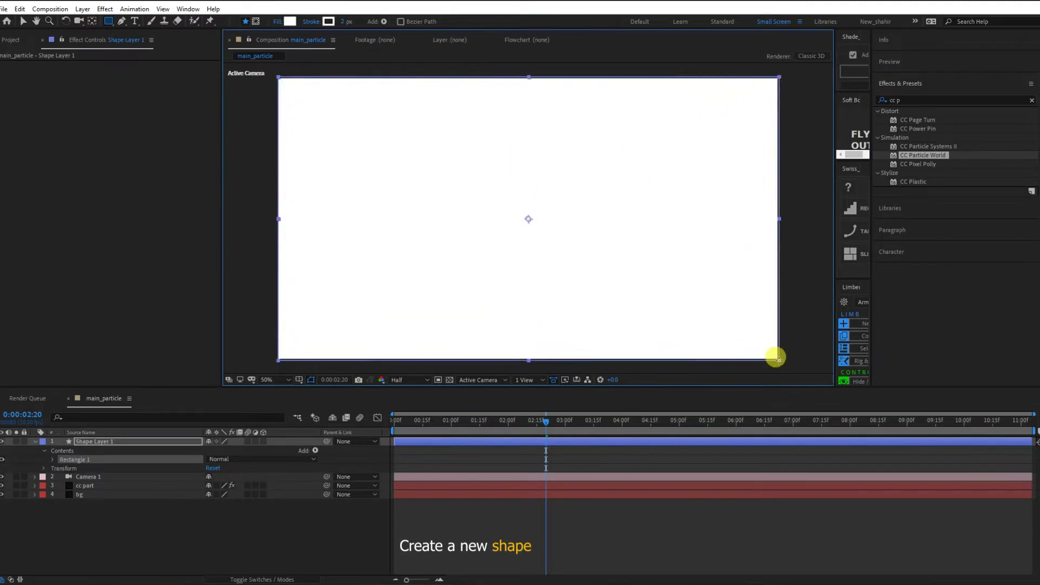
left_click(290, 22)
left_click_drag(761, 414, 732, 420)
left_click(985, 312)
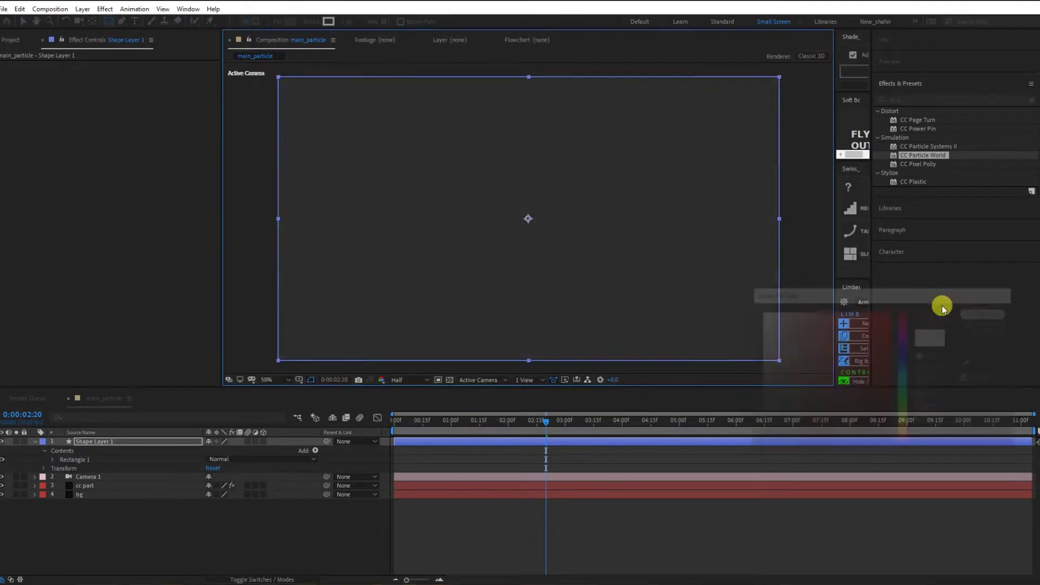
Step: Make Shape Layer 1 3D, place it below cc part, and enlarge and raise it
key("comma")
left_click_drag(502, 149, 418, 174)
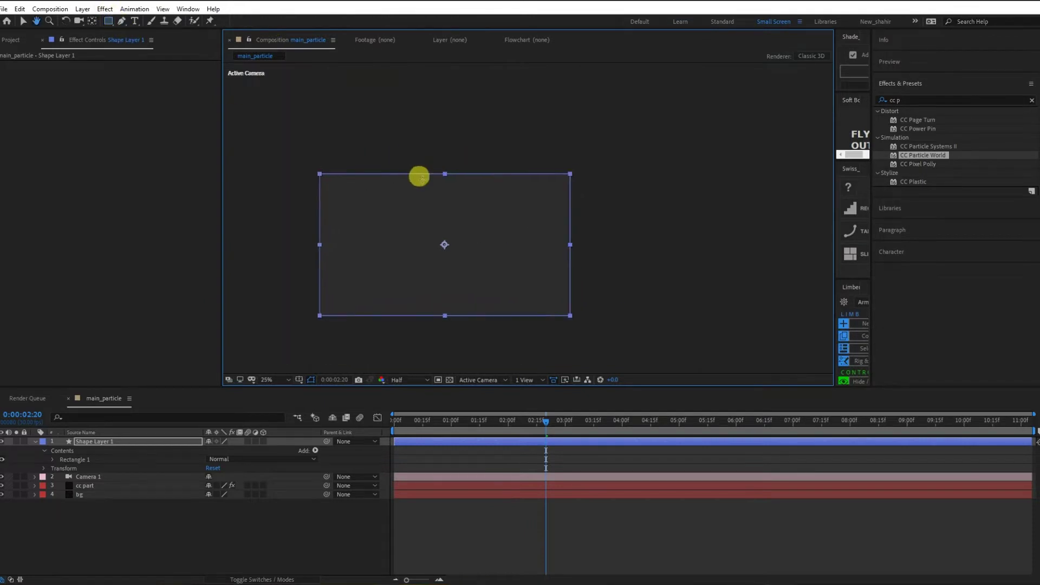
left_click(22, 21)
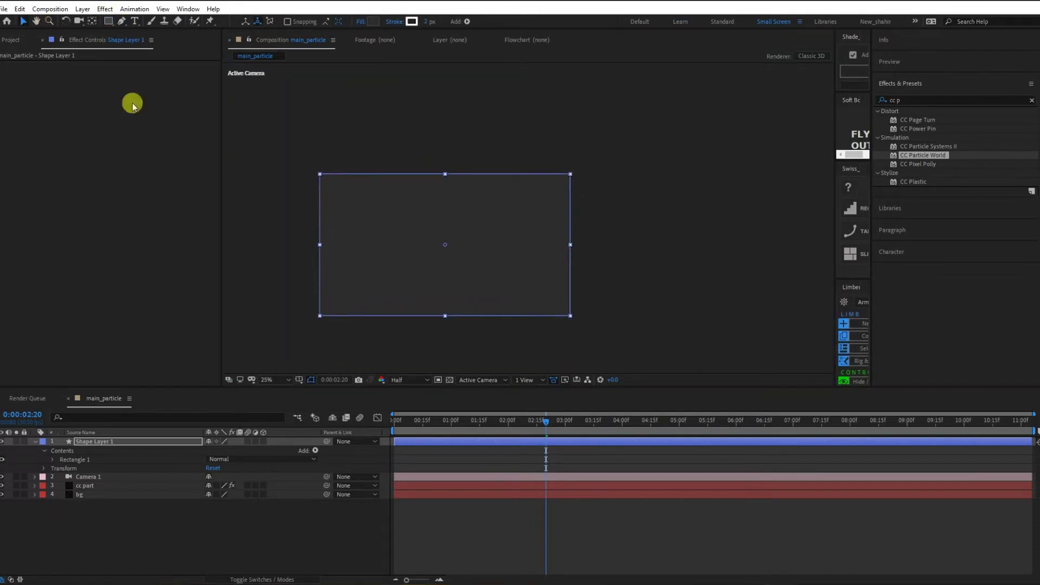
left_click(262, 441)
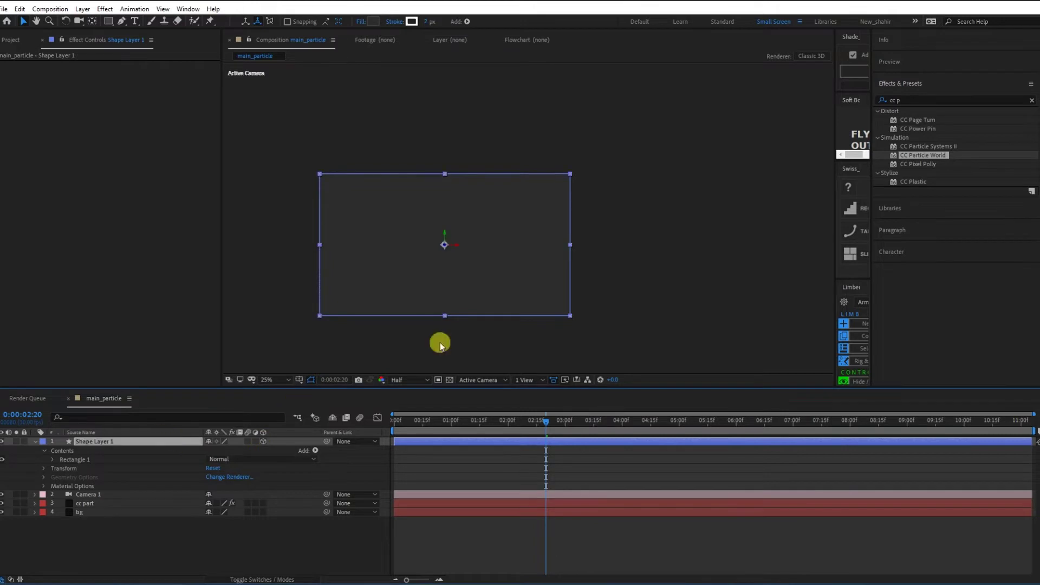
mouse_move(444, 238)
left_mouse_down()
mouse_move(452, 181)
mouse_move(438, 211)
left_mouse_up()
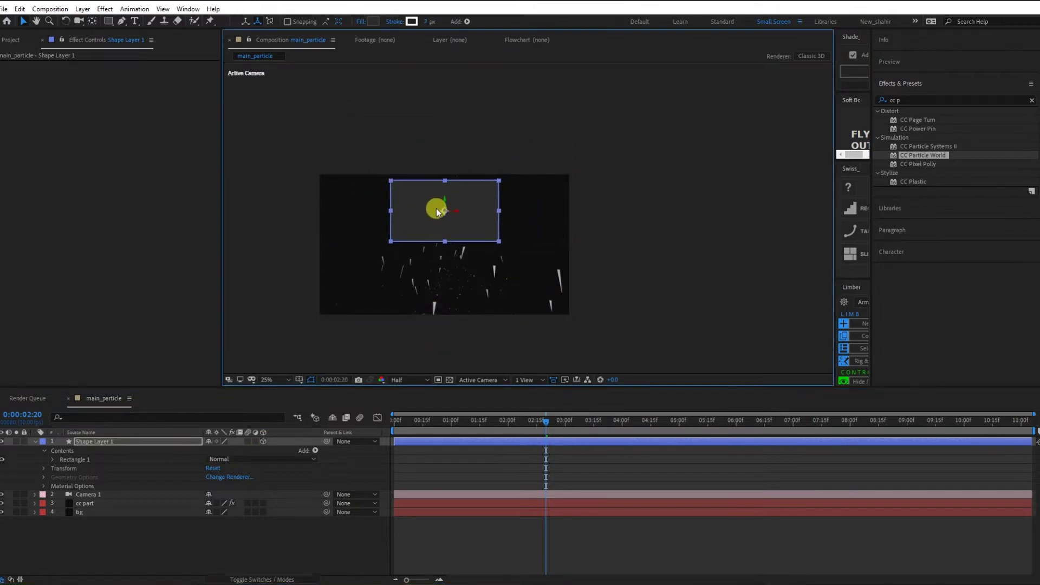
left_click_drag(110, 444, 106, 506)
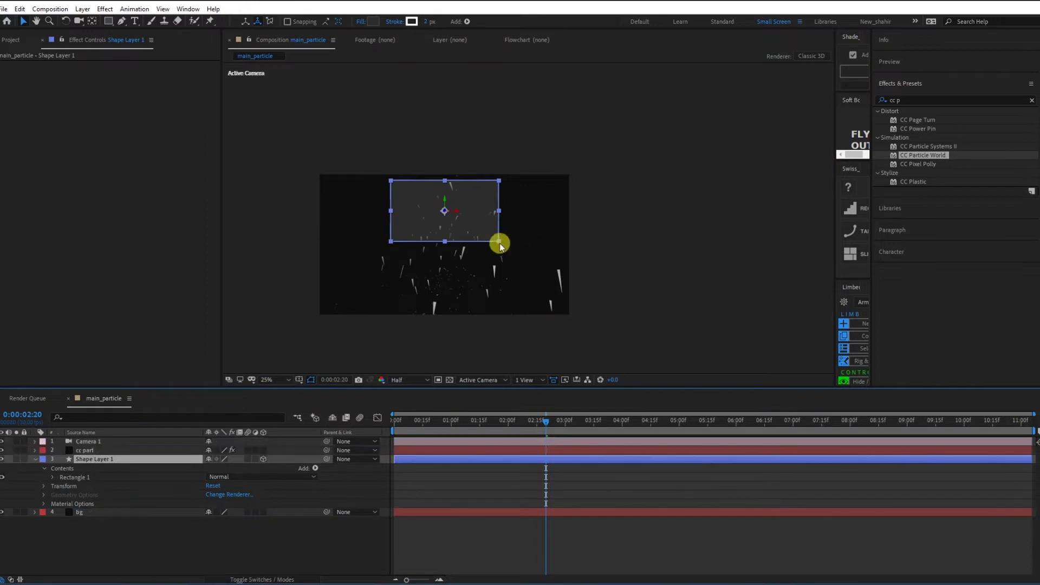
left_click_drag(535, 257, 538, 239)
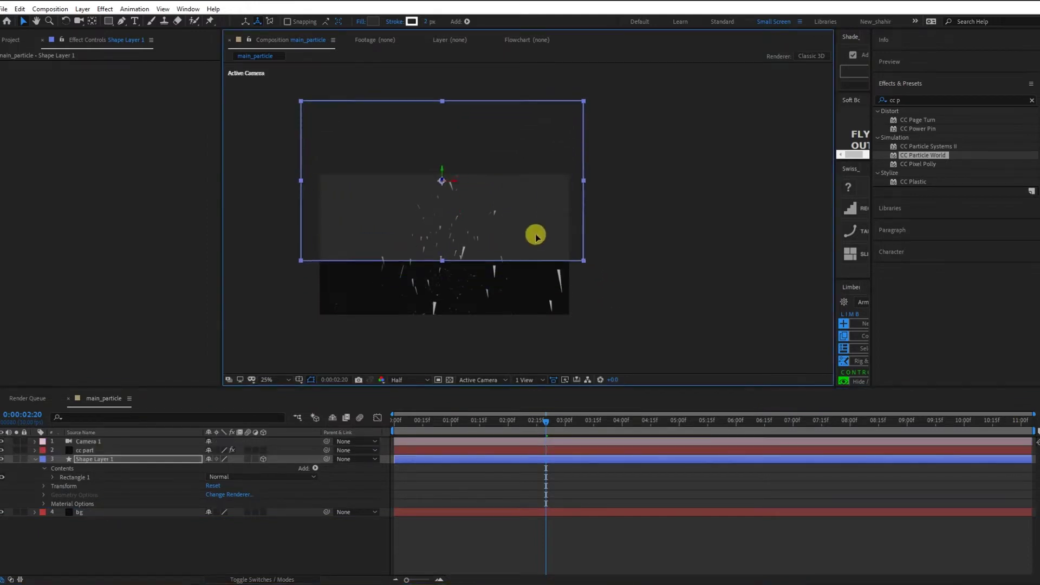
left_click_drag(984, 100, 844, 99)
Step: Apply Fast Box Blur to Shape Layer 1 with Blur Radius 139 and Repeat Edge Pixels, then reposition it
type("fas")
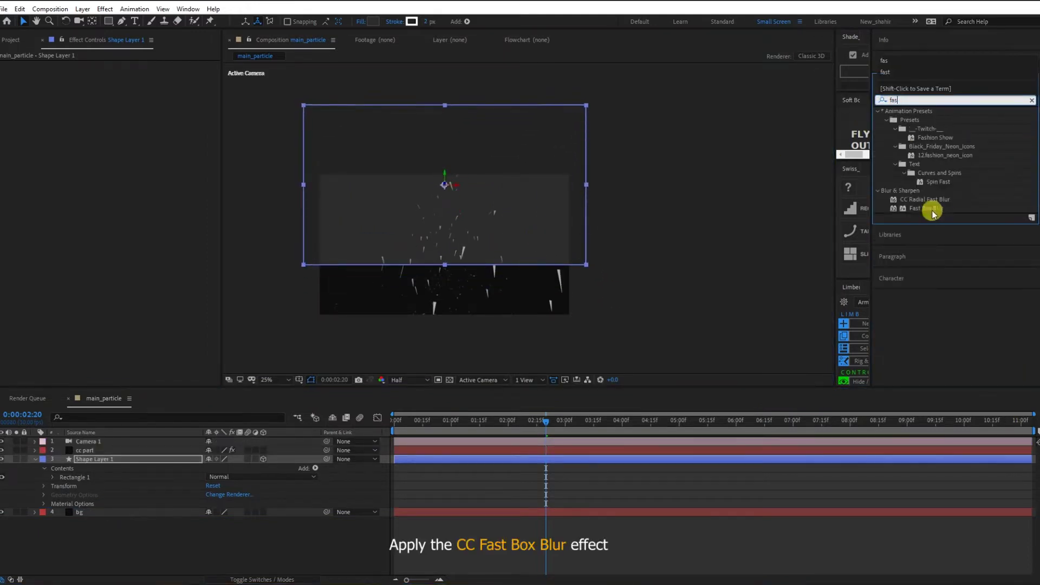
mouse_move(927, 208)
left_mouse_down()
mouse_move(644, 231)
mouse_move(407, 147)
left_mouse_up()
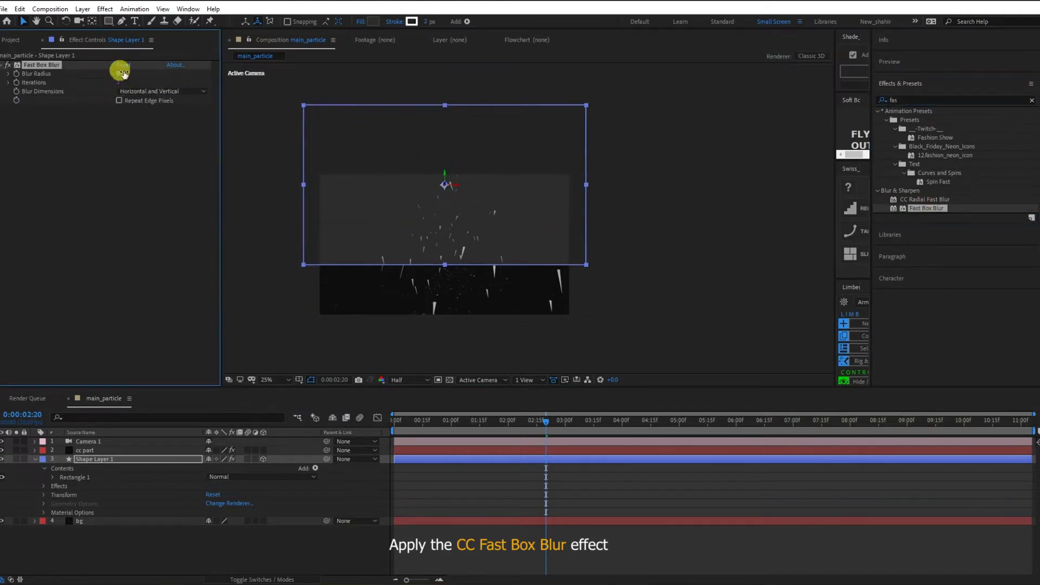
left_click_drag(137, 71, 180, 66)
left_click(165, 101)
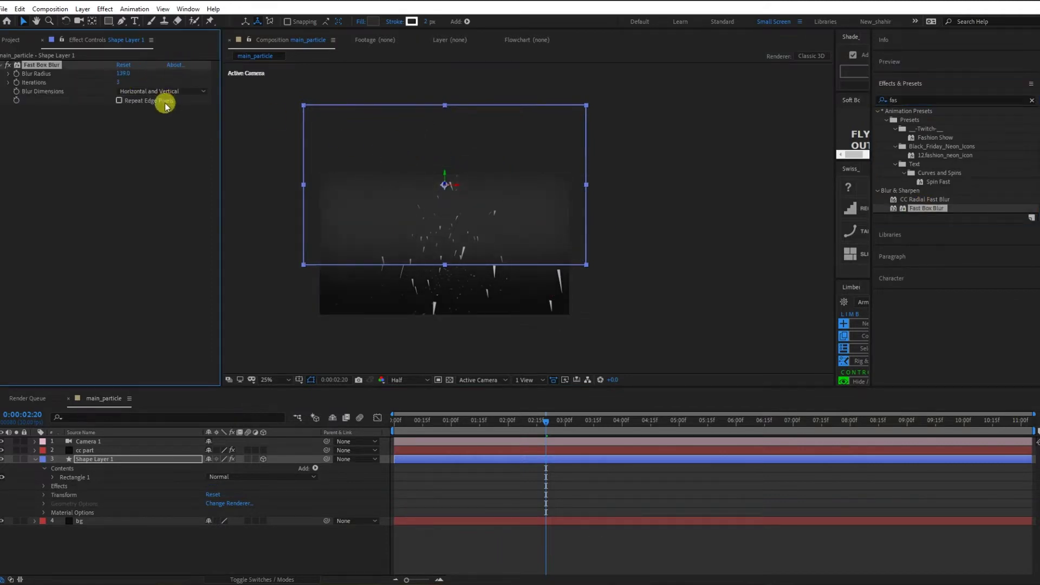
left_click_drag(512, 196, 510, 177)
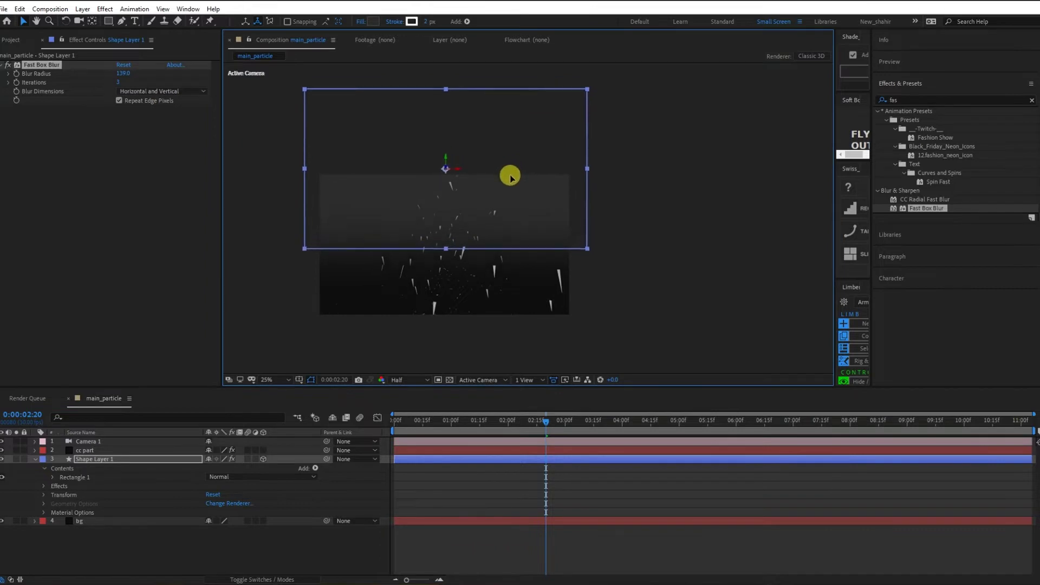
mouse_move(443, 95)
left_mouse_down()
mouse_move(517, 346)
mouse_move(509, 188)
left_mouse_up()
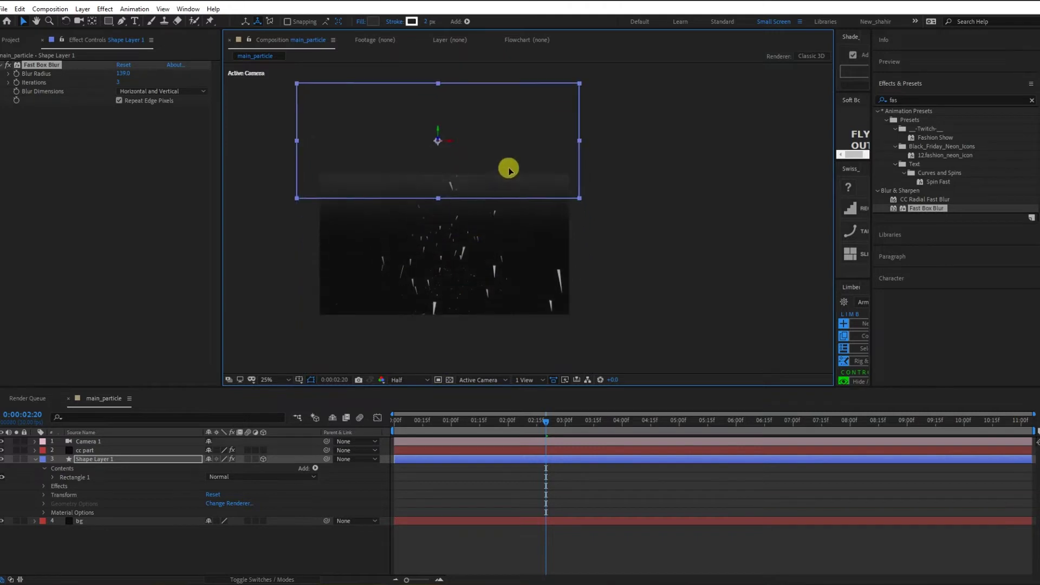
Step: Darken the rectangle's fill to black #000000 and stretch it taller
left_click(376, 22)
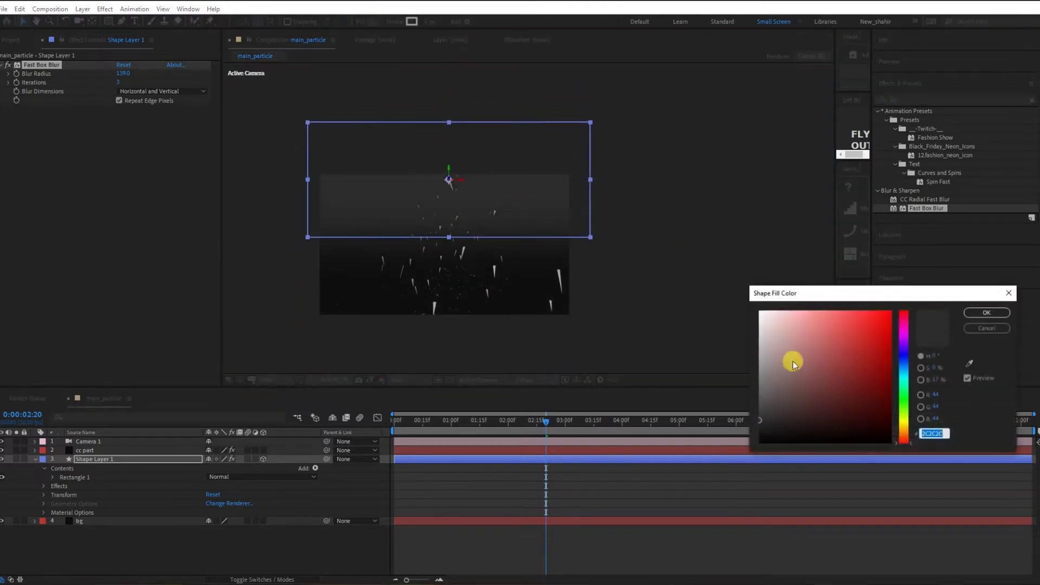
left_click_drag(760, 422, 755, 429)
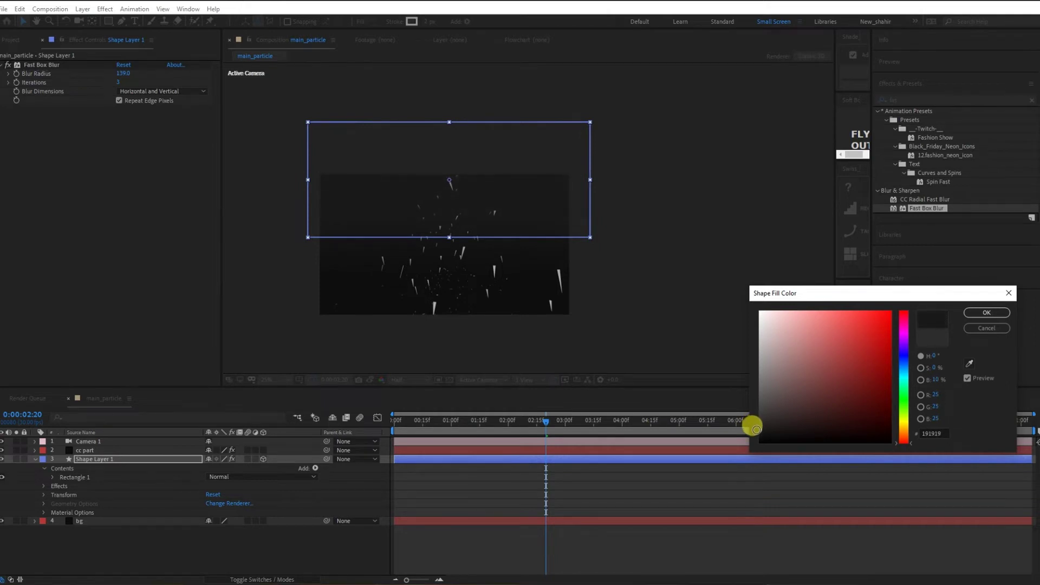
left_click(986, 313)
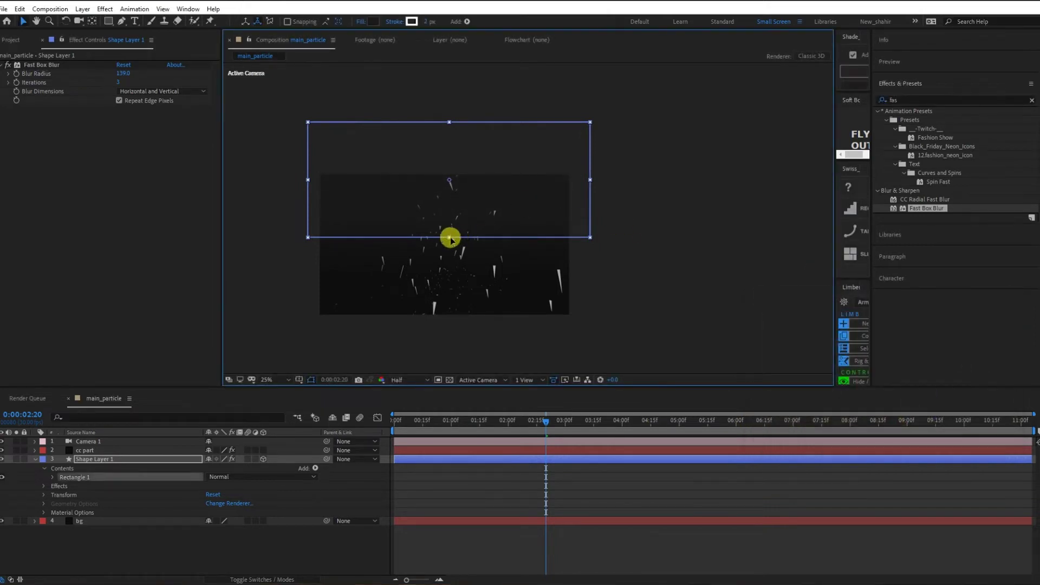
left_click_drag(449, 237, 449, 251)
left_click(275, 379)
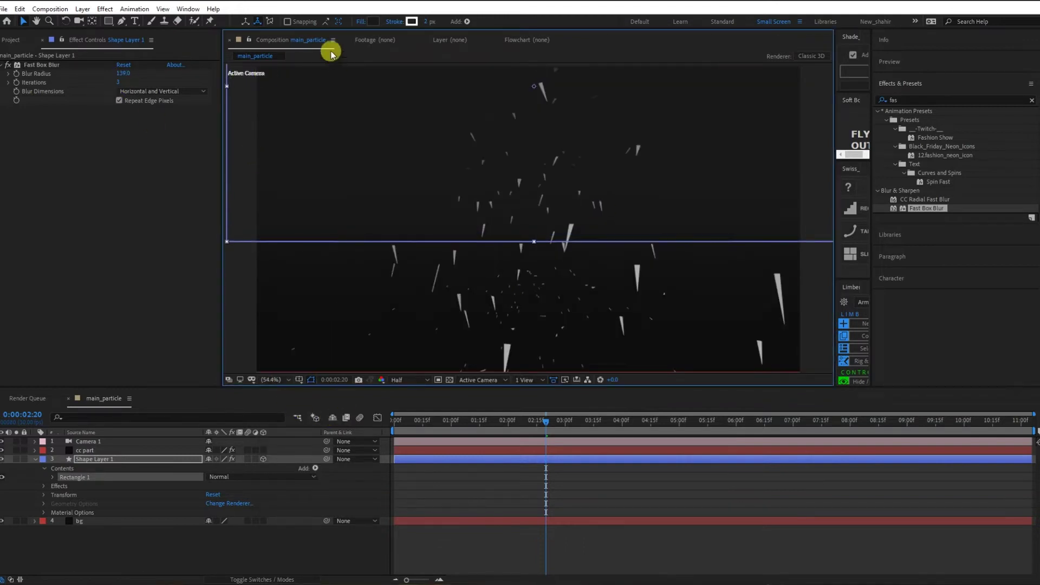
left_click(373, 21)
left_click_drag(760, 425, 762, 450)
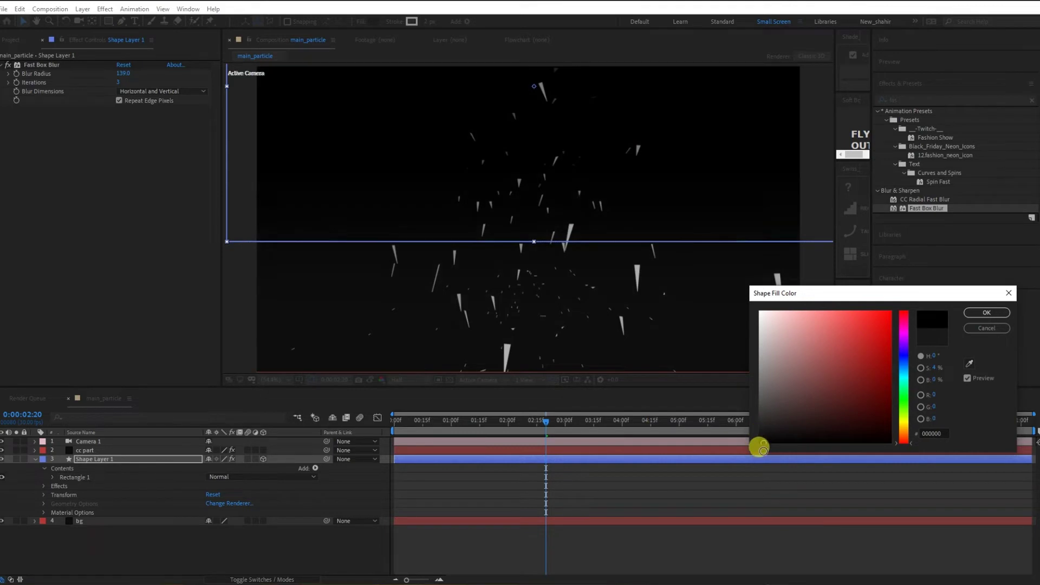
left_click(979, 312)
Step: Change the bg solid's colour to a very dark grey
left_click(103, 520)
key("ctrl+shift+y")
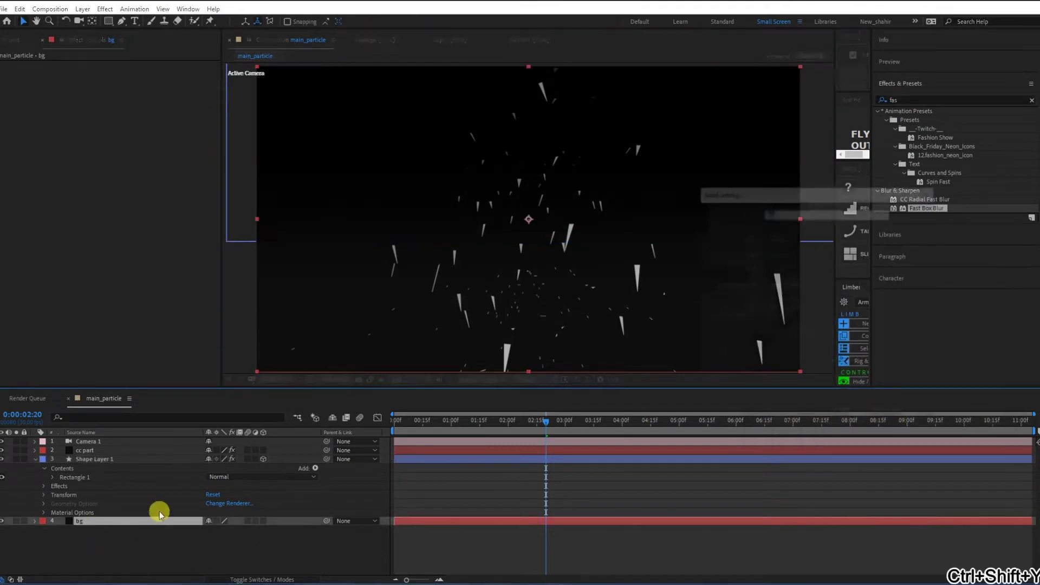
left_click(817, 362)
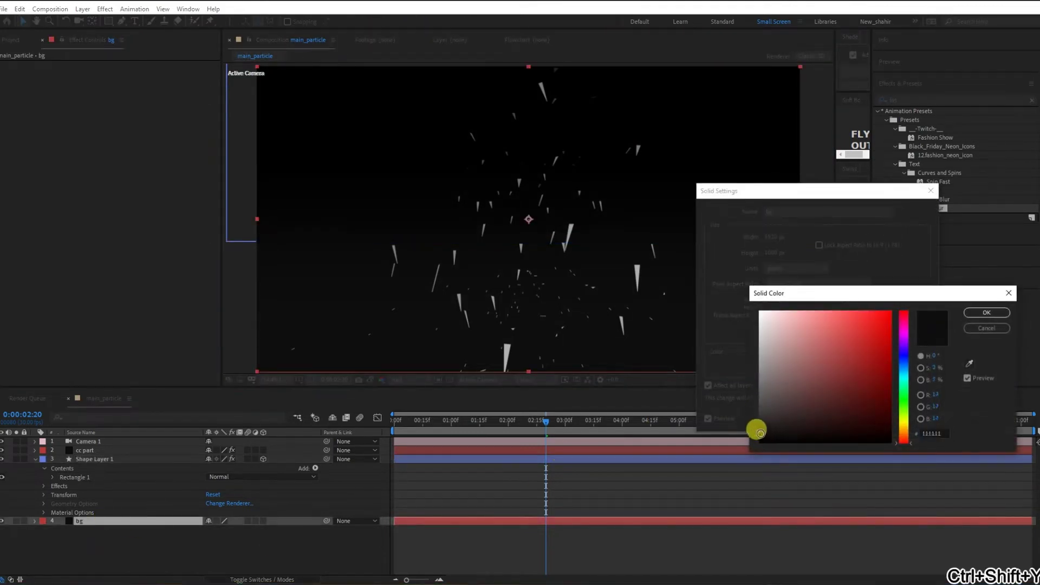
left_click_drag(761, 433, 763, 431)
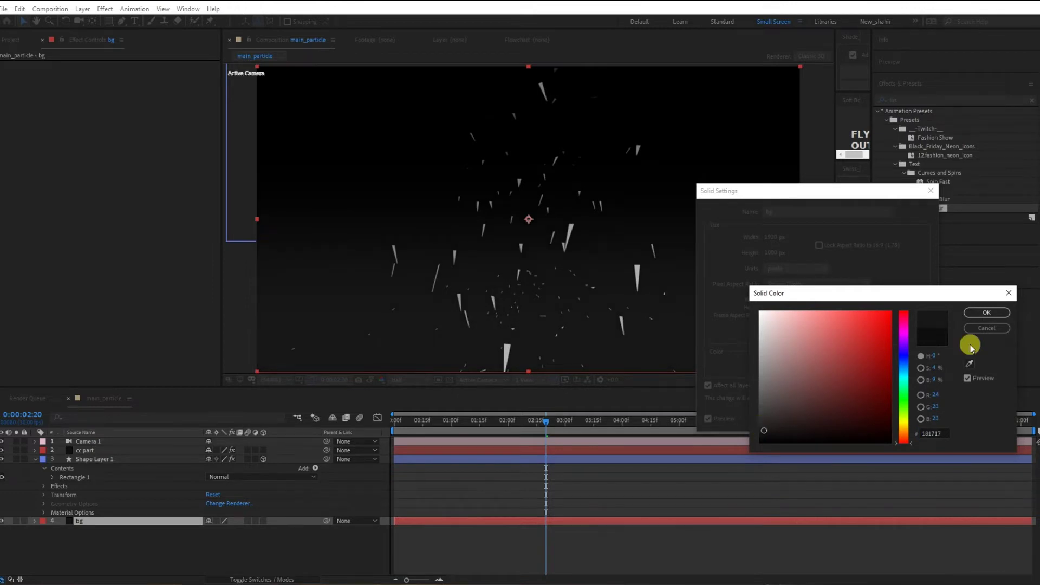
left_click(986, 313)
left_click(855, 422)
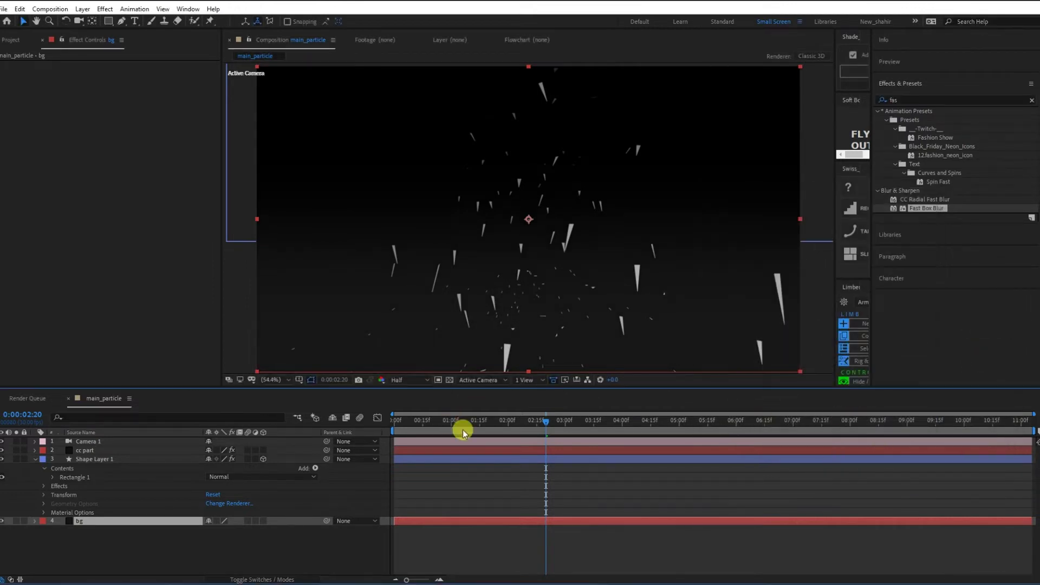
Step: At 0:00:02:24, orbit Camera 1 around the particles to a new angle
left_click_drag(481, 432, 553, 437)
left_click(530, 196)
left_click(100, 443)
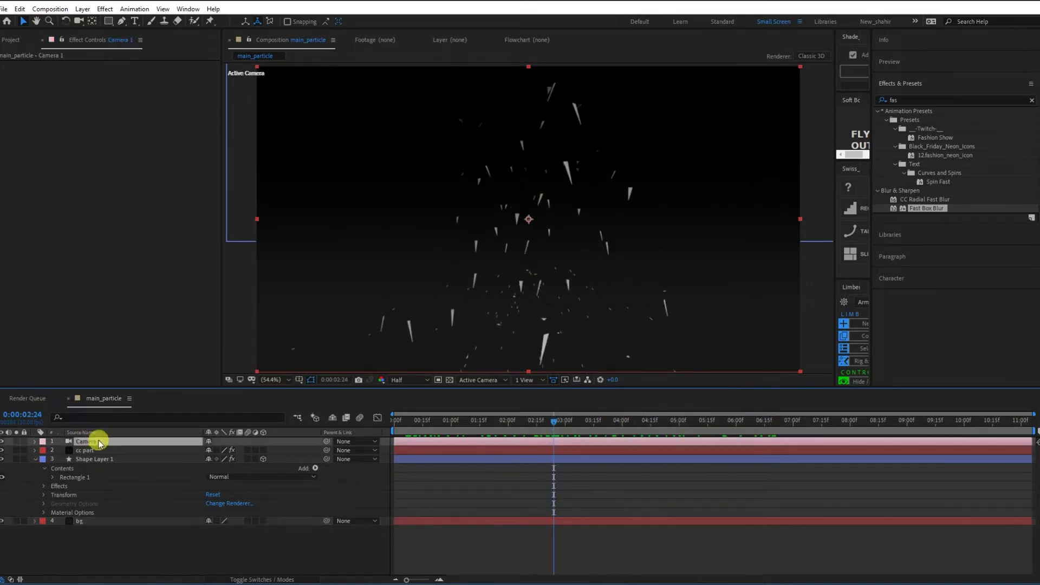
left_click_drag(86, 24, 119, 34)
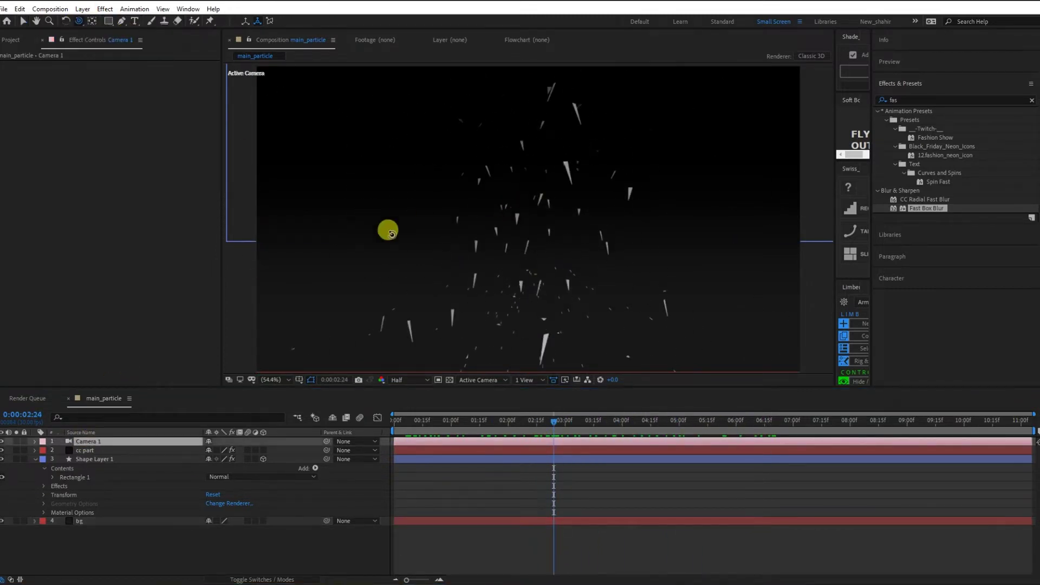
mouse_move(388, 228)
left_mouse_down()
mouse_move(409, 244)
mouse_move(344, 249)
left_mouse_up()
mouse_move(672, 259)
left_mouse_down()
mouse_move(249, 169)
mouse_move(634, 258)
mouse_move(564, 269)
mouse_move(615, 260)
mouse_move(497, 251)
mouse_move(715, 249)
mouse_move(401, 262)
mouse_move(497, 259)
mouse_move(524, 242)
left_mouse_up()
Step: Move the camera closer and down to floor level, then expand cc part's Physics settings
key("c")
left_click_drag(584, 258, 530, 235)
key("c")
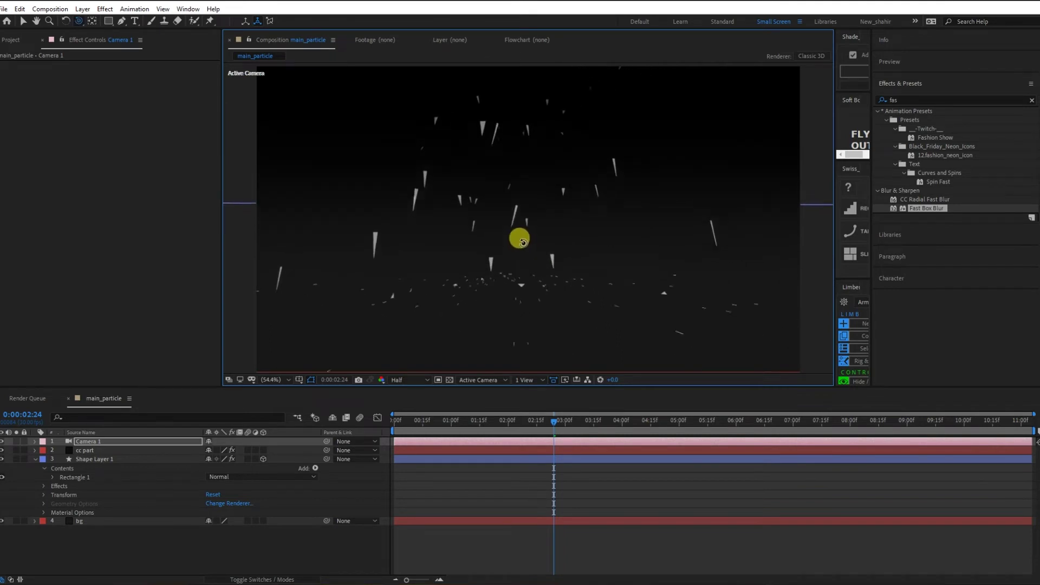
mouse_move(523, 244)
left_mouse_down()
mouse_move(543, 264)
mouse_move(525, 265)
left_mouse_up()
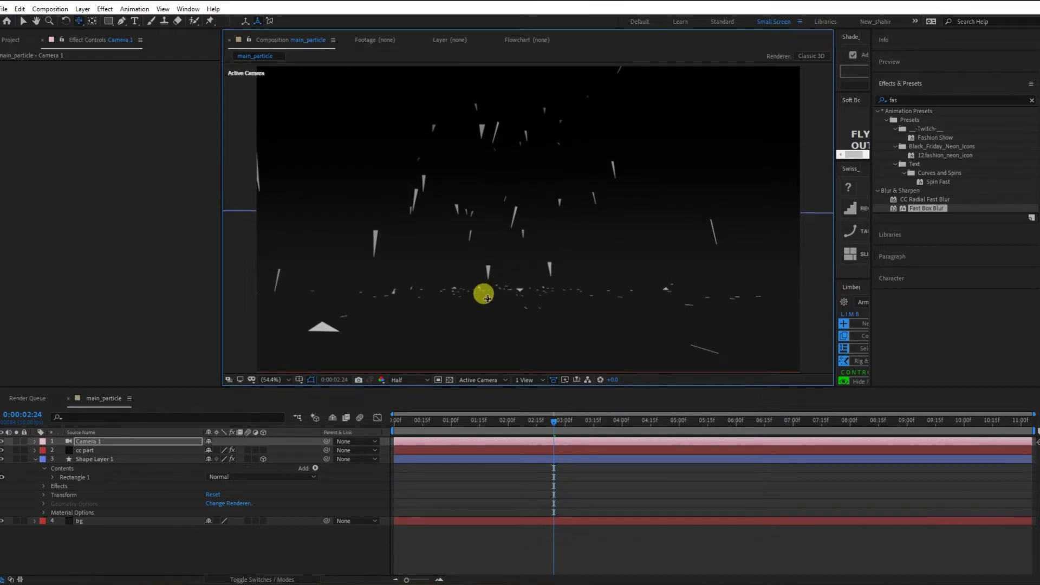
mouse_move(488, 299)
left_mouse_down()
mouse_move(678, 116)
mouse_move(457, 383)
mouse_move(523, 314)
left_mouse_up()
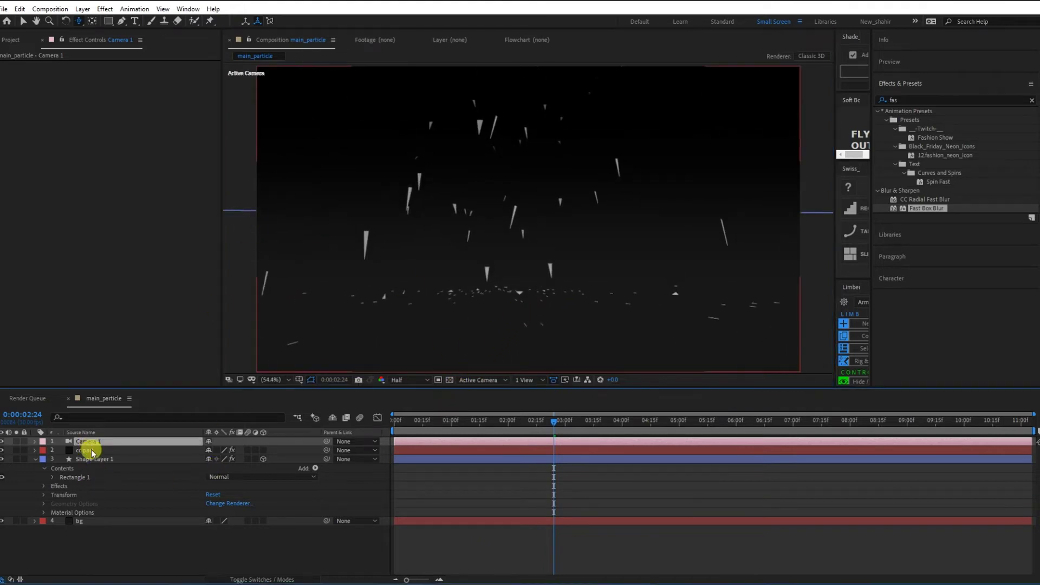
left_click(86, 450)
left_click(11, 110)
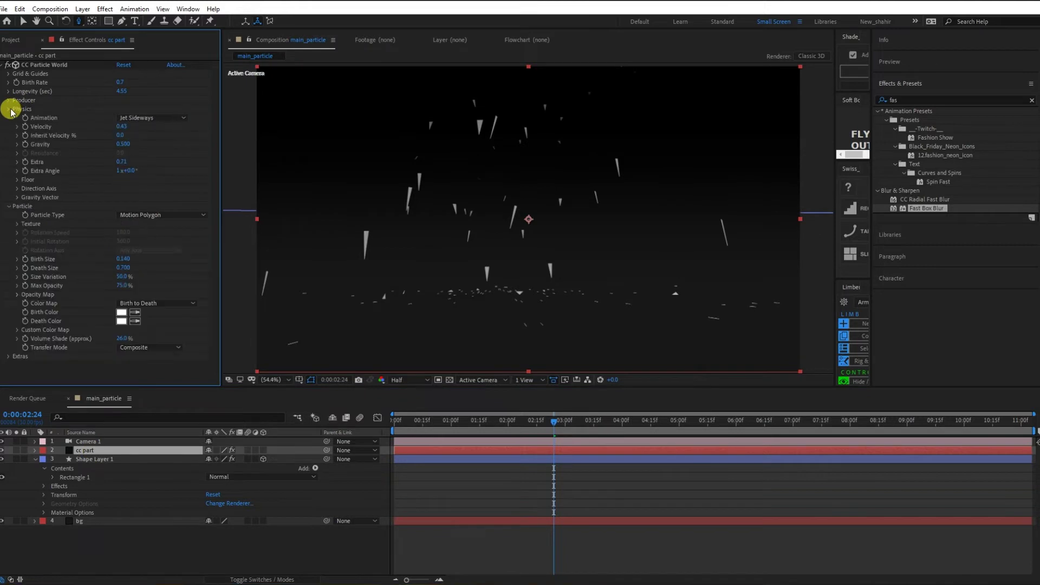
left_click(10, 101)
left_click_drag(125, 137, 141, 135)
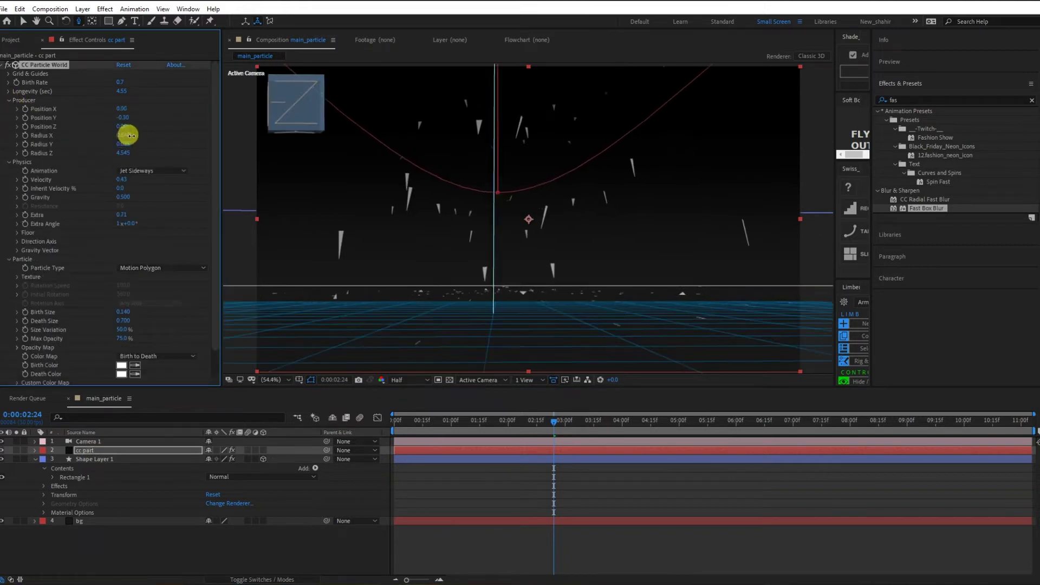
left_click(568, 472)
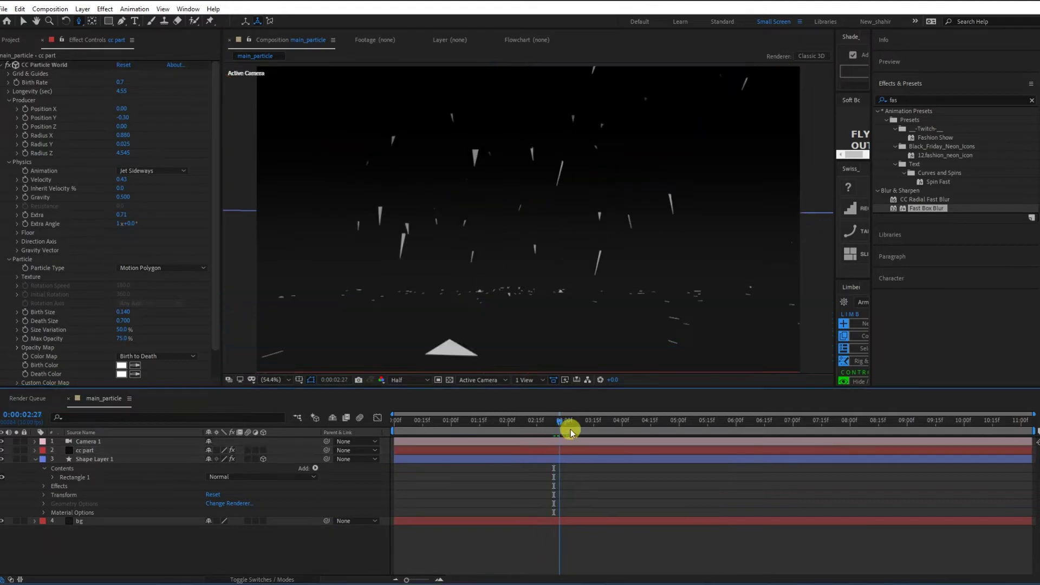
mouse_move(569, 422)
left_mouse_down()
mouse_move(578, 421)
mouse_move(498, 429)
left_mouse_up()
right_click(289, 542)
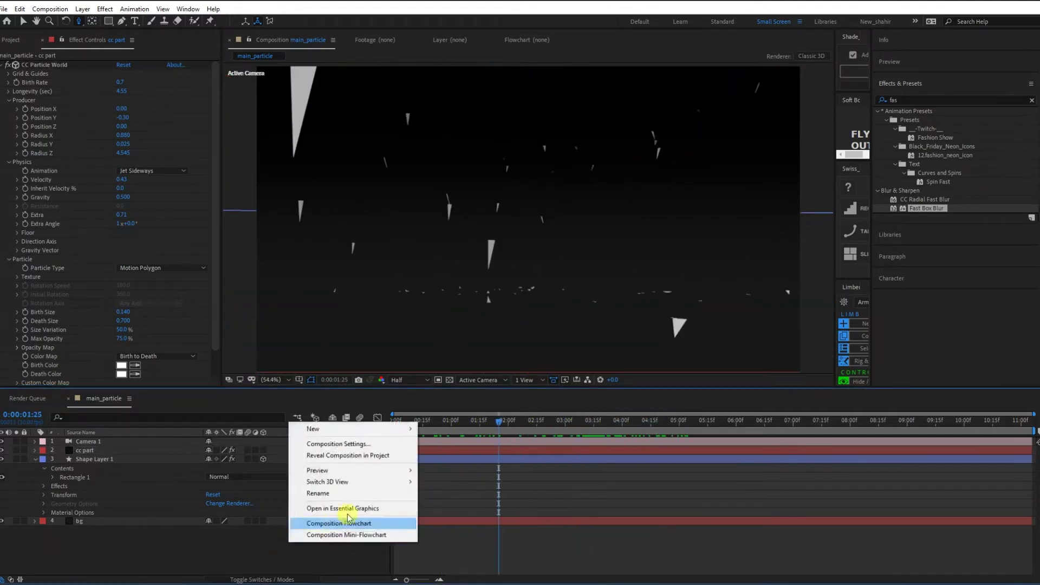
mouse_move(380, 428)
left_click(460, 476)
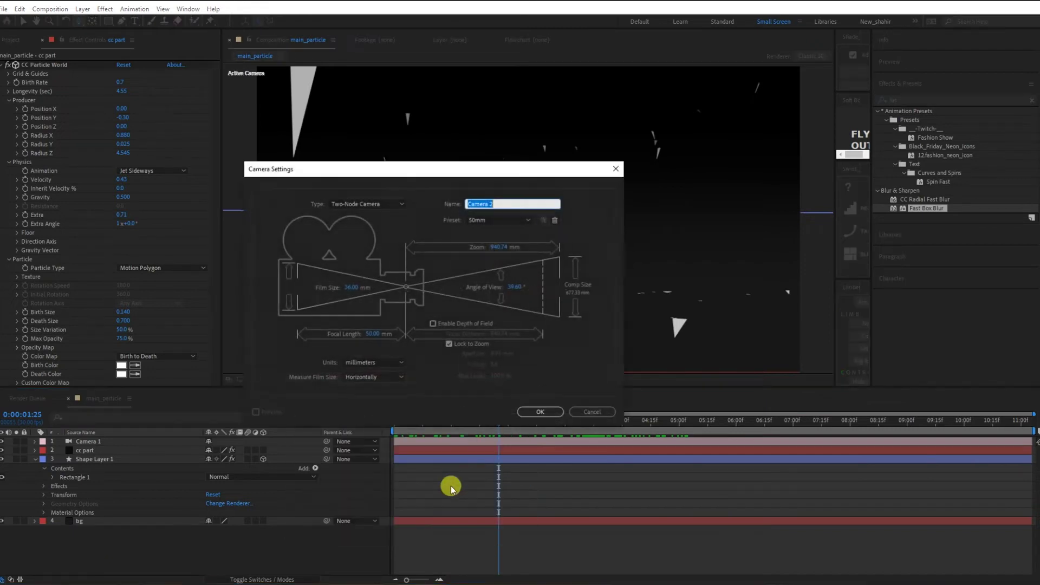
left_click(591, 411)
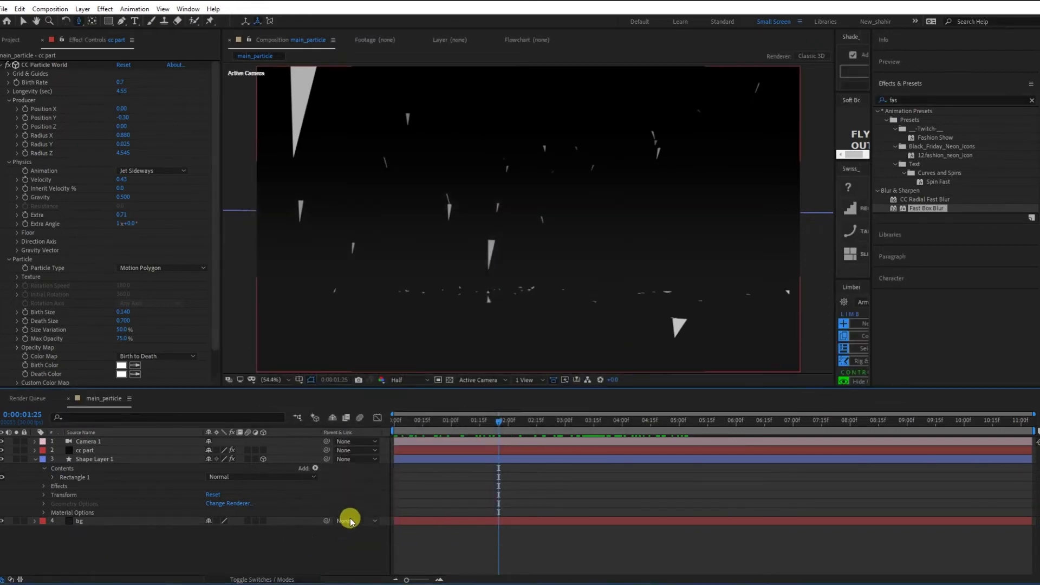
Step: Add a new null object layer named camera_con and make it 3D
right_click(337, 547)
mouse_move(358, 432)
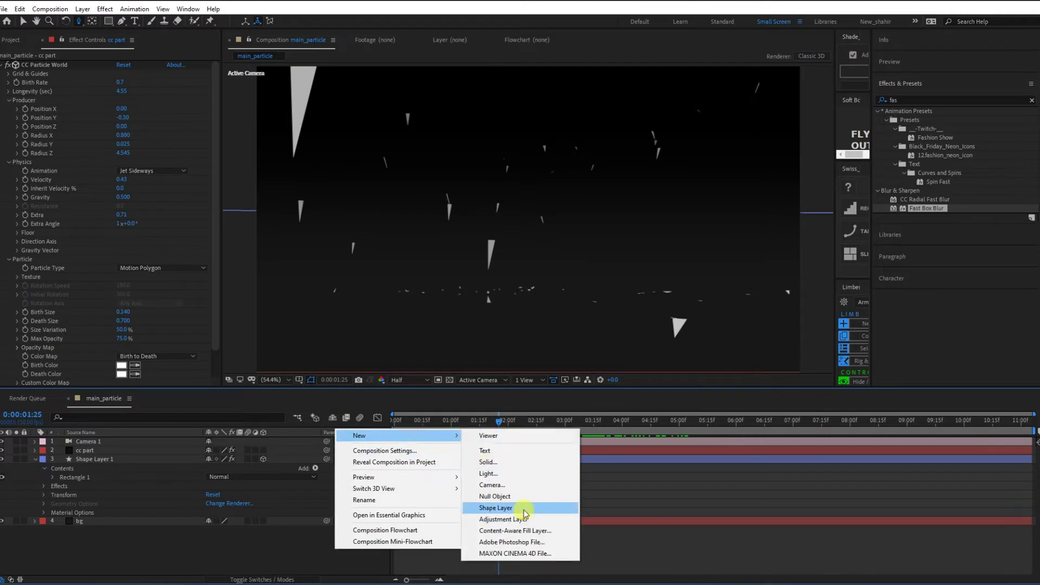
left_click(519, 495)
key("Return")
type("camera_con")
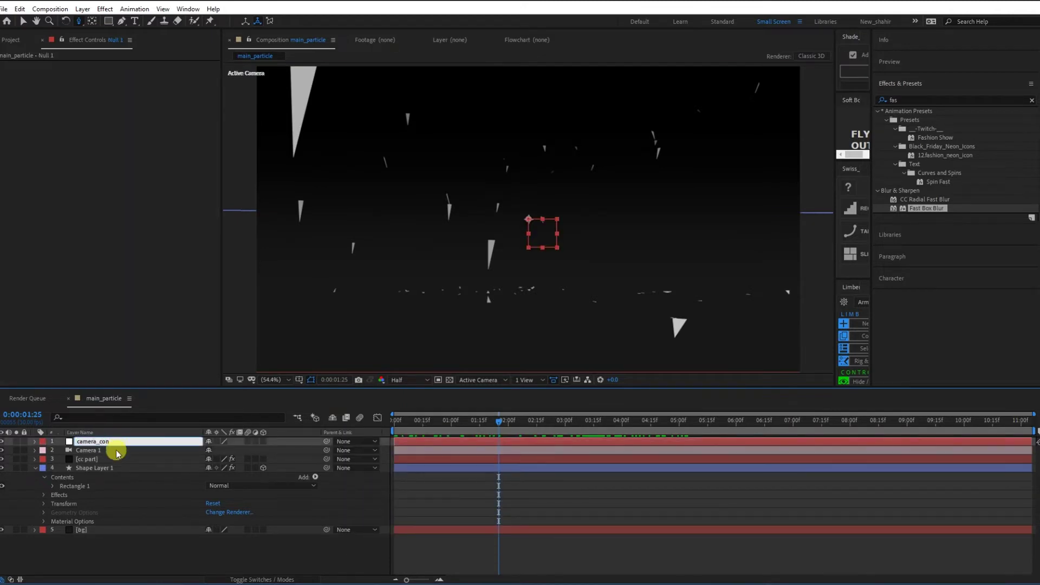
key("Return")
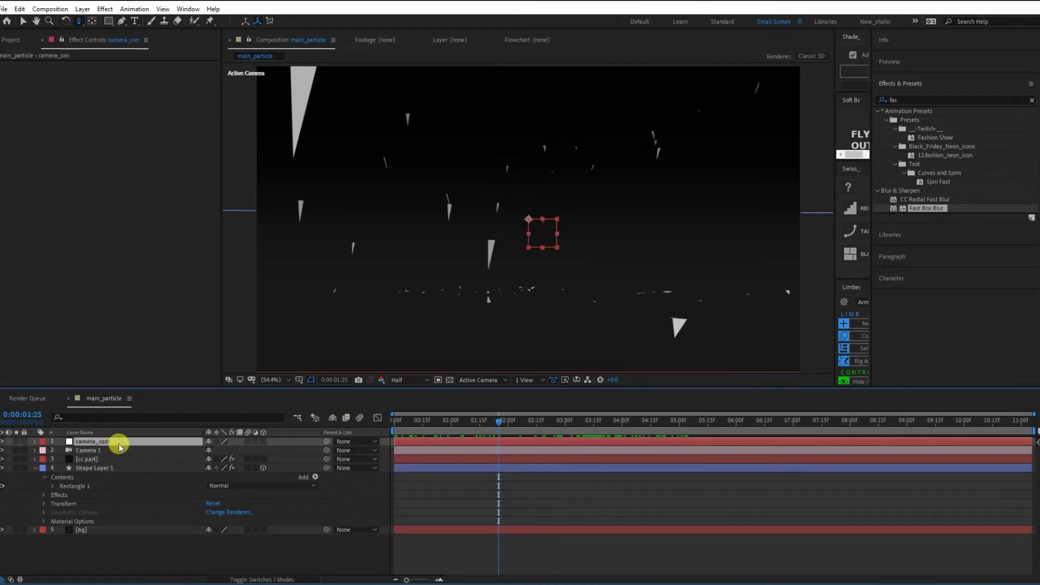
left_click(262, 442)
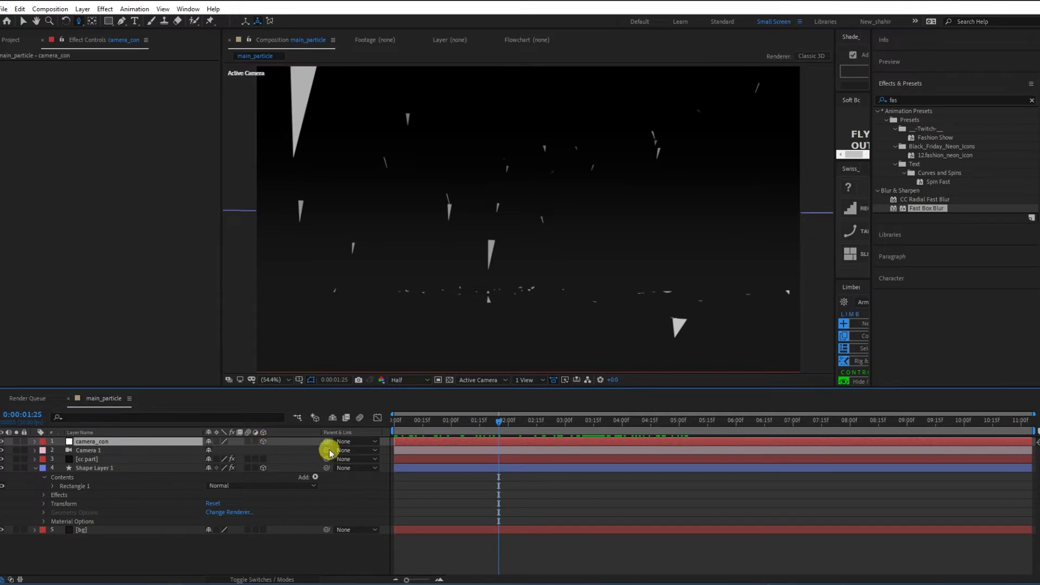
Step: Parent Camera 1 to camera_con and push the null's Z position back to 2250
left_click_drag(326, 450, 116, 440)
key("Home")
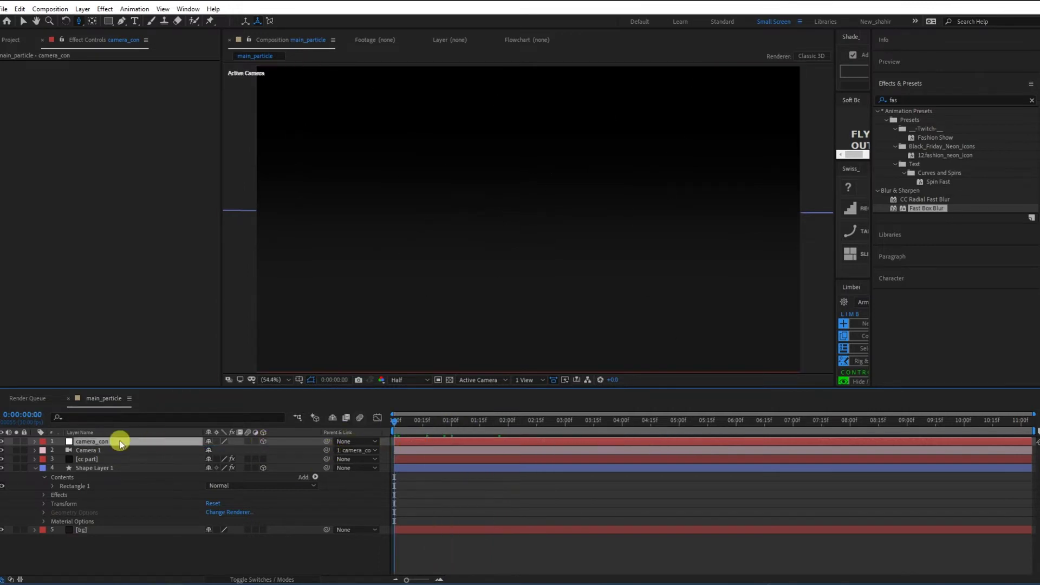
left_click_drag(417, 424, 516, 425)
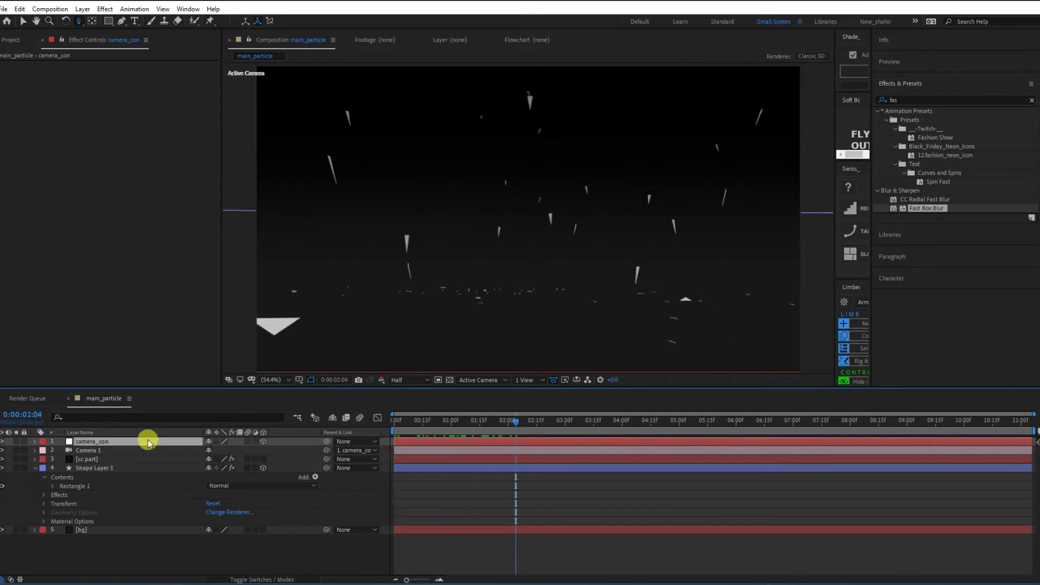
key("p")
mouse_move(240, 450)
left_mouse_down()
mouse_move(194, 466)
mouse_move(283, 433)
mouse_move(101, 472)
left_mouse_up()
Step: Zoom out and stretch Shape Layer 1's floor rectangle much wider
left_click(101, 475)
key("comma")
key("comma")
key("comma")
key("comma")
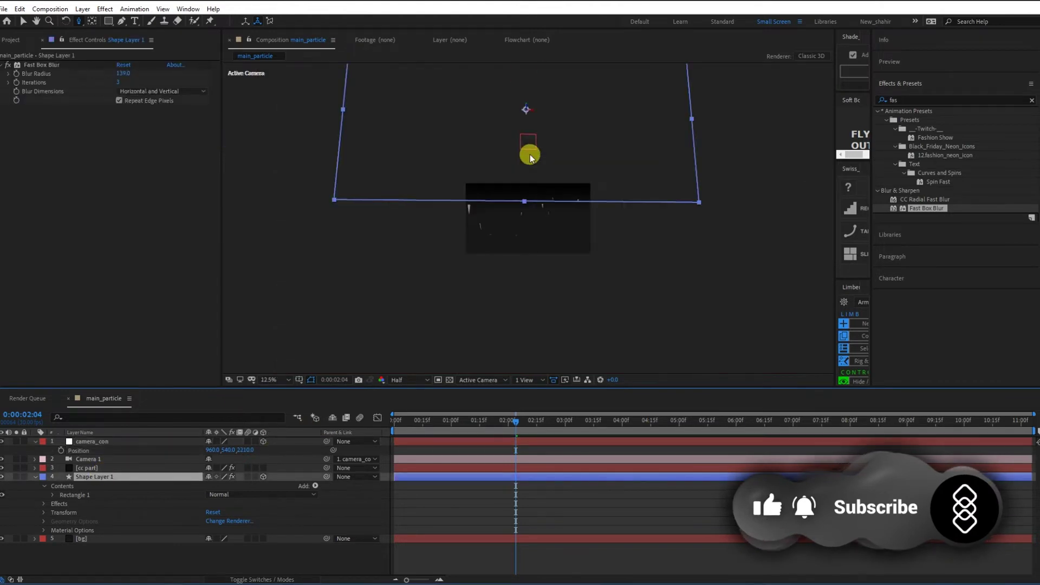
key("v")
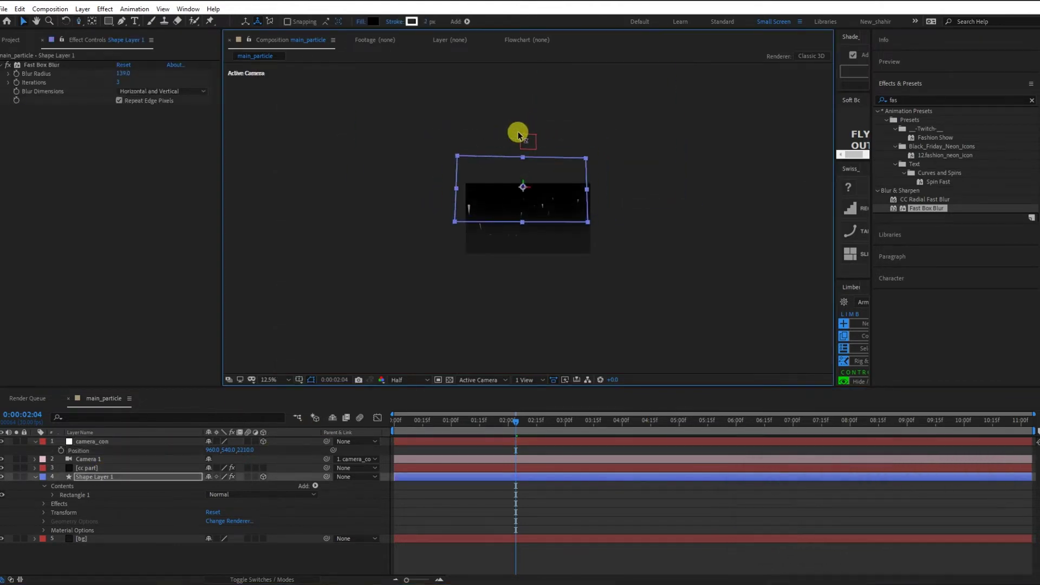
left_click_drag(585, 179, 626, 190)
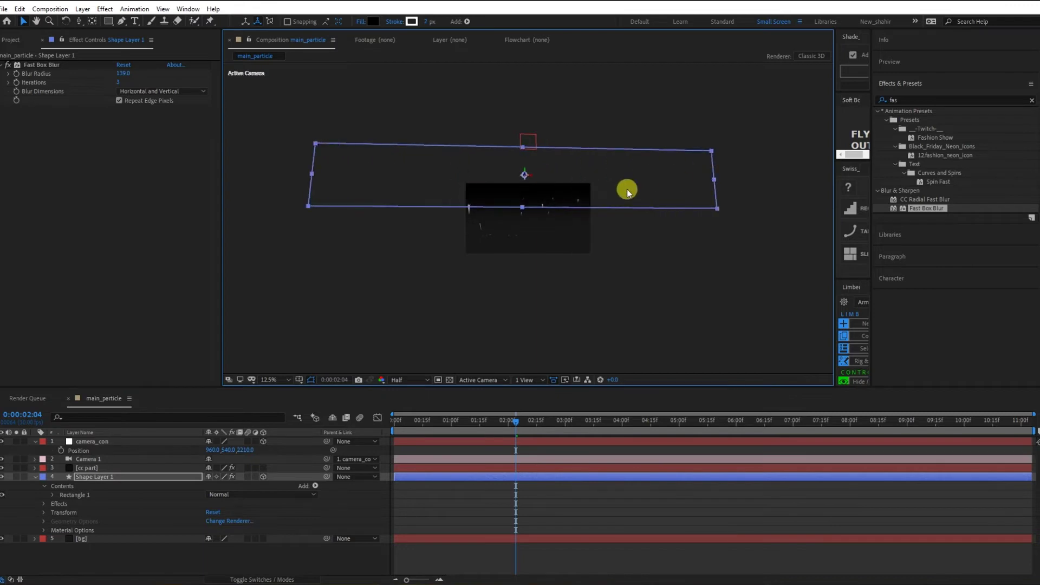
Step: Raise the floor's Fast Box Blur radius to 324, fit the view and scrub to preview
left_click_drag(121, 71, 195, 61)
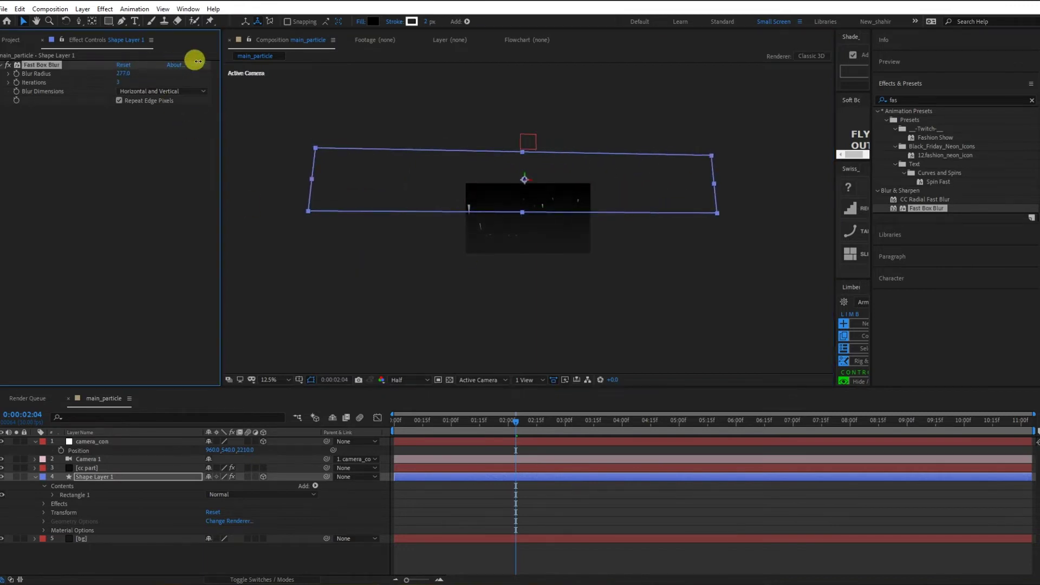
left_click(570, 177)
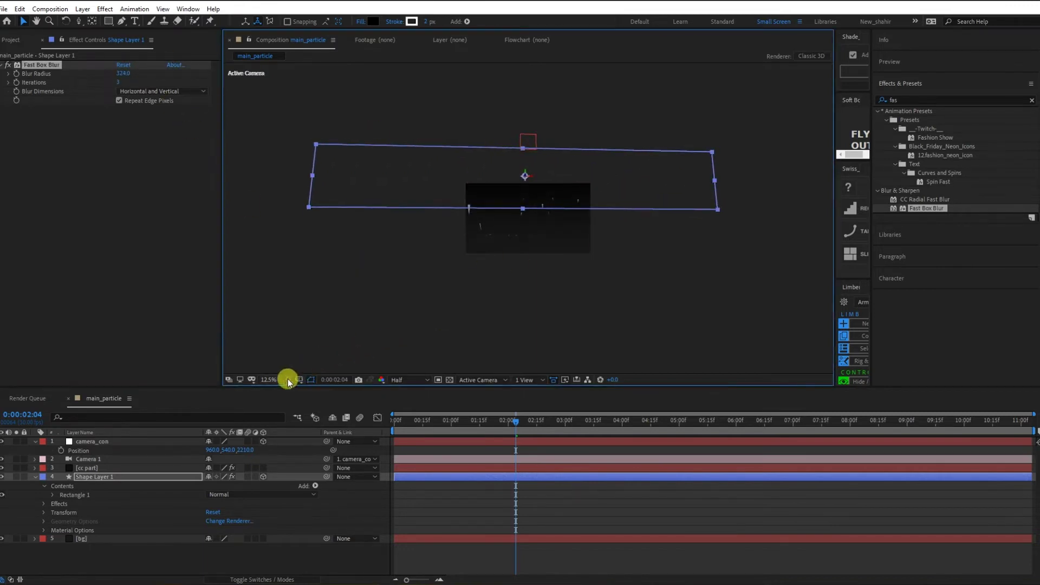
key("shift+slash")
mouse_move(532, 430)
left_mouse_down()
mouse_move(378, 429)
mouse_move(763, 432)
left_mouse_up()
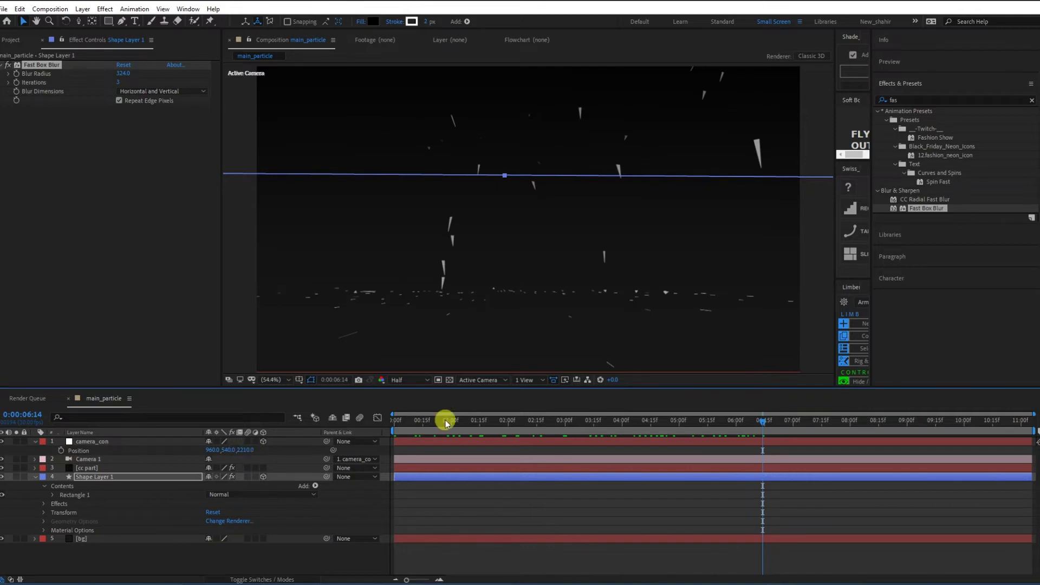
Step: Keyframe camera_con's Z position at 5050 on the first frame and 2048 at 11 seconds
left_click(395, 423)
left_click(62, 450)
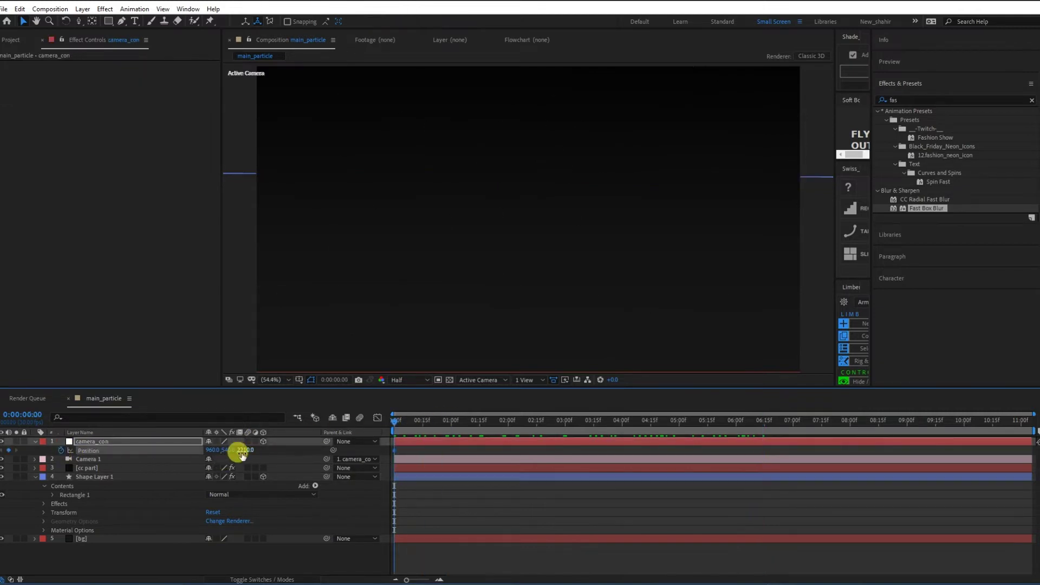
mouse_move(209, 451)
left_mouse_down()
mouse_move(357, 423)
mouse_move(1021, 424)
left_mouse_up()
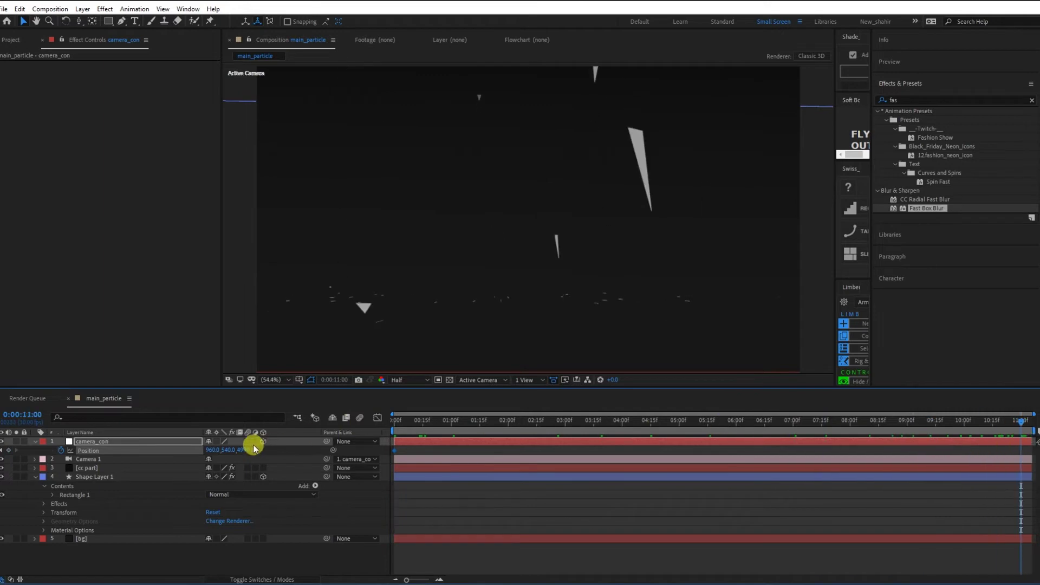
left_click_drag(246, 450, 2, 473)
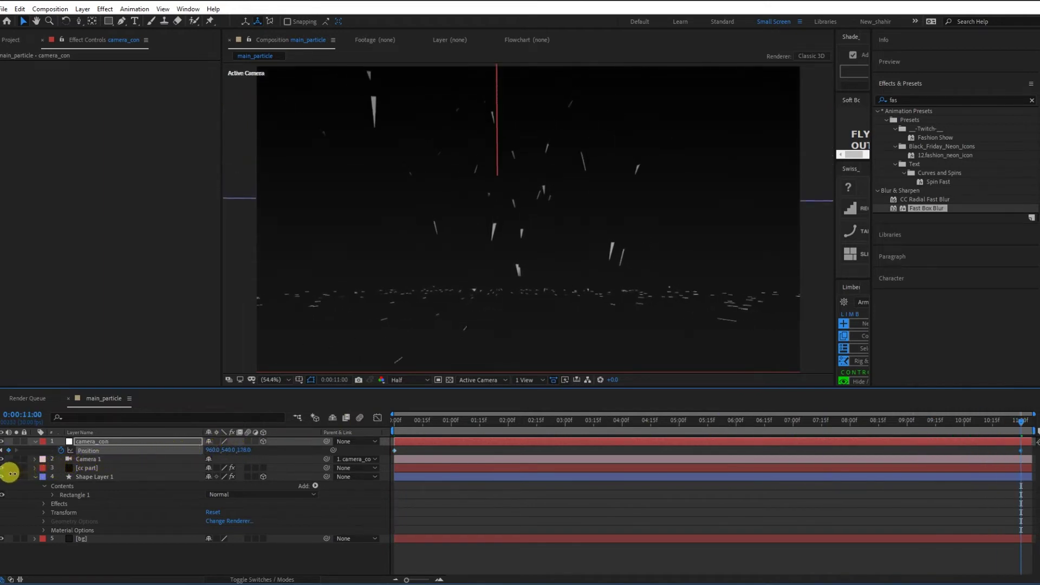
Step: Scrub the timeline and orbit slightly to review the camera dolly
mouse_move(1021, 422)
left_mouse_down()
mouse_move(451, 444)
mouse_move(771, 431)
left_mouse_up()
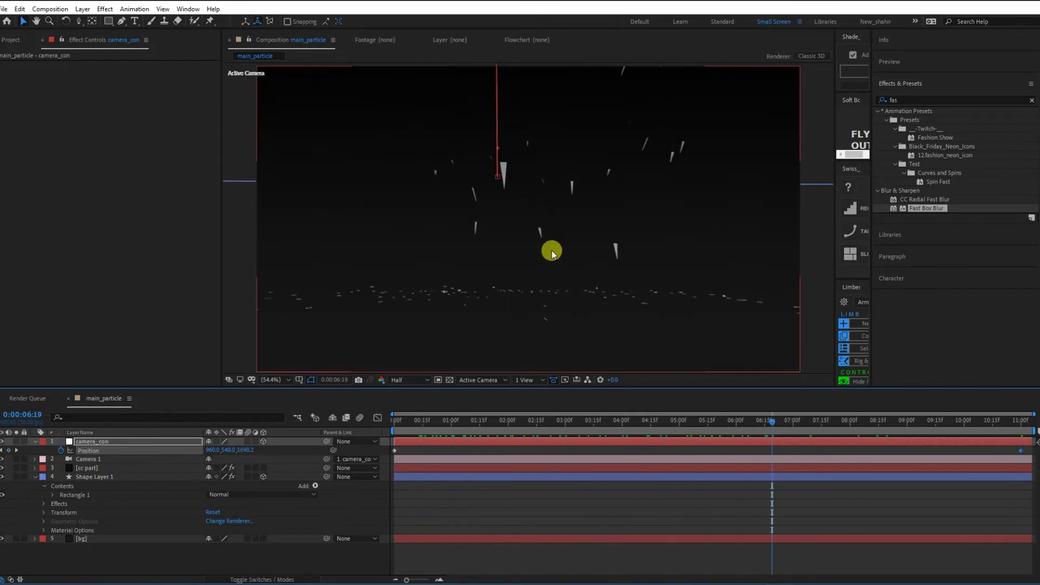
left_click_drag(551, 249, 550, 249)
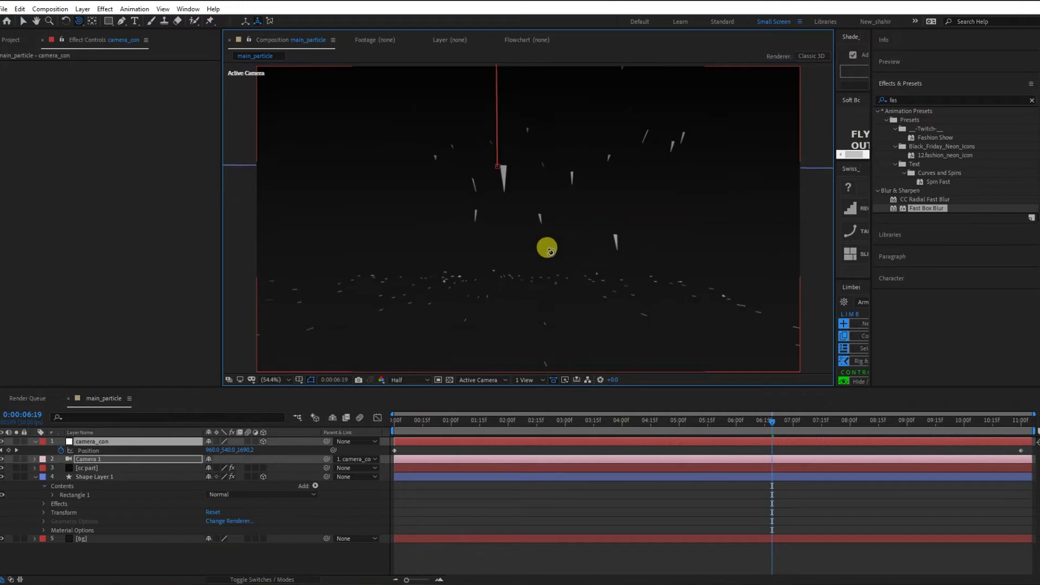
left_click_drag(563, 421, 455, 431)
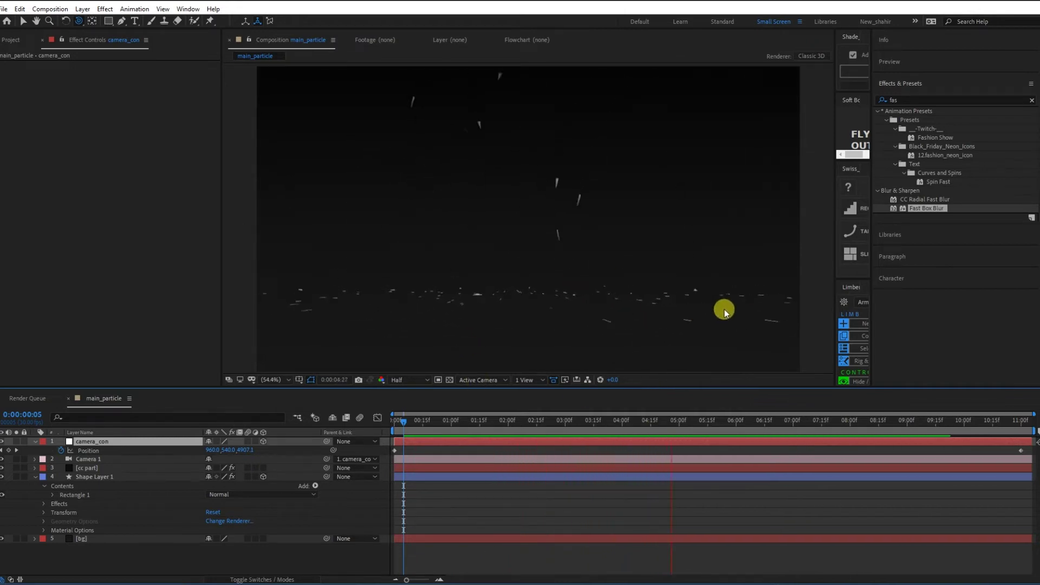
left_click_drag(613, 428, 617, 432)
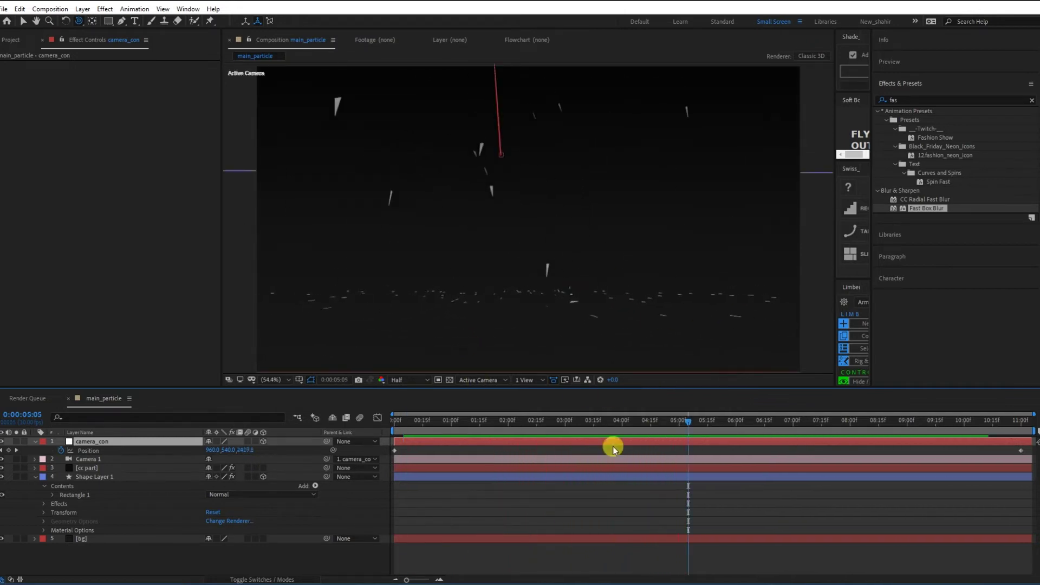
Step: Raise cc part's Death Size to 1.220 and turn off the Radius, Grid, Horizon and Axis Box guides
left_click(90, 468)
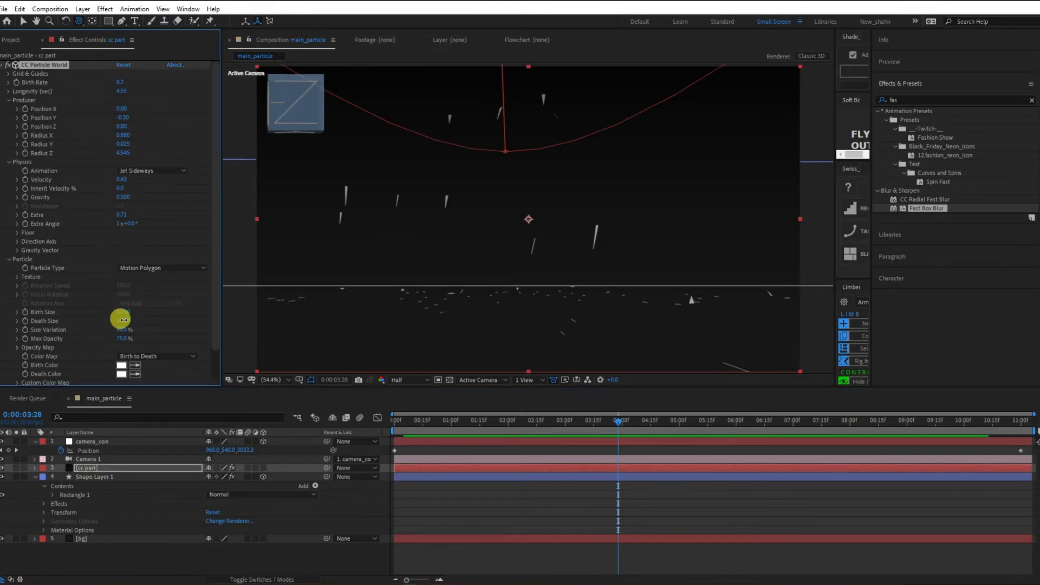
mouse_move(118, 322)
left_mouse_down()
mouse_move(146, 313)
mouse_move(125, 304)
left_mouse_up()
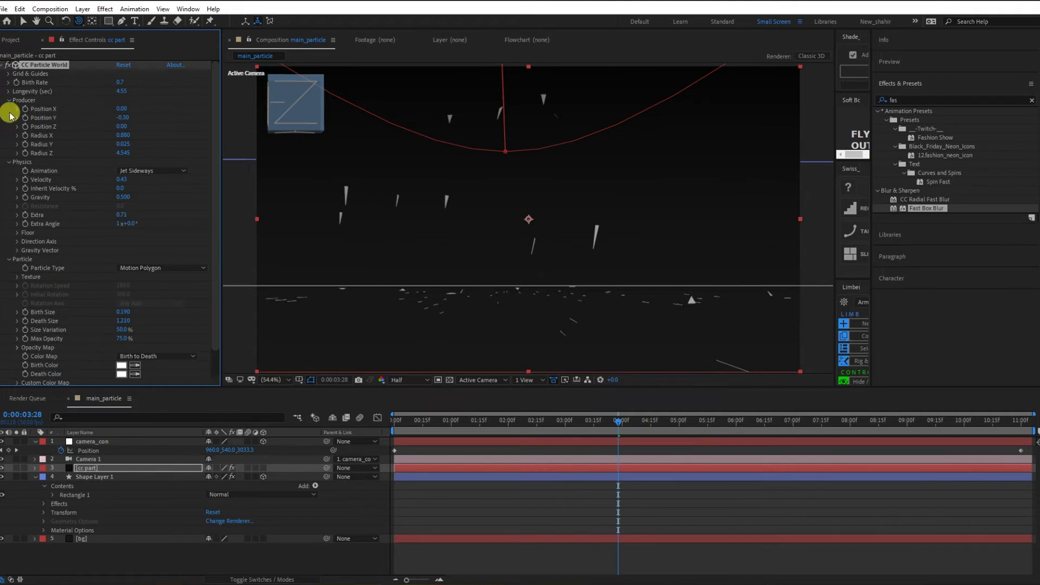
left_click(9, 74)
left_click(120, 92)
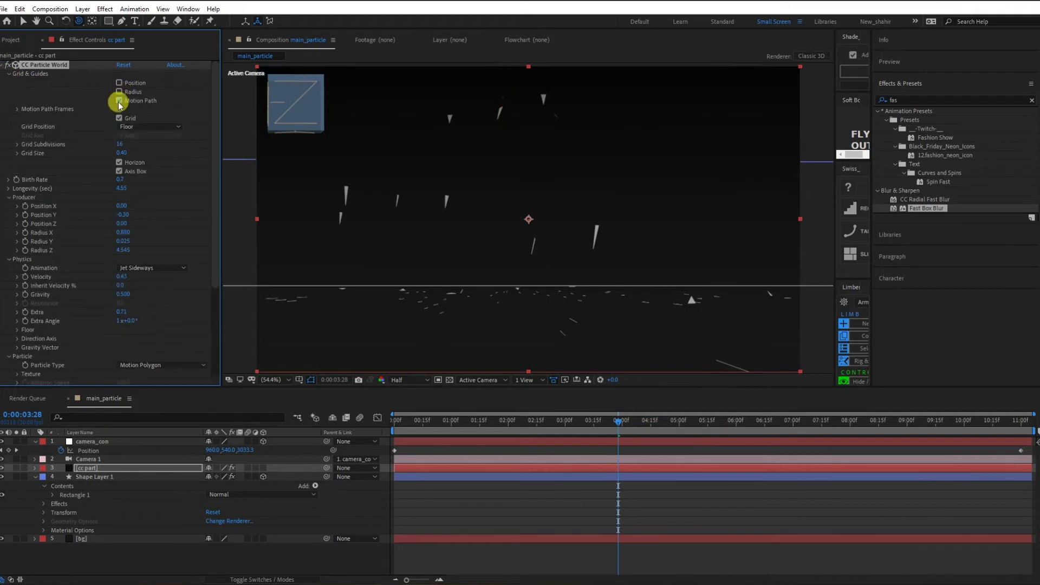
left_click(119, 118)
left_click(119, 163)
left_click(119, 172)
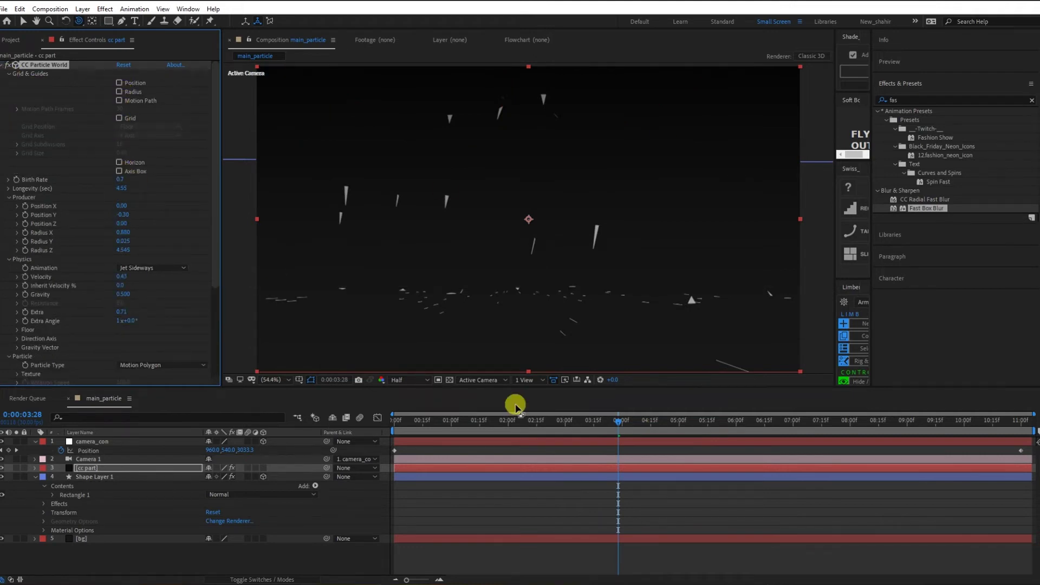
Step: Preview the shot from the first frame
key("Home")
key("space")
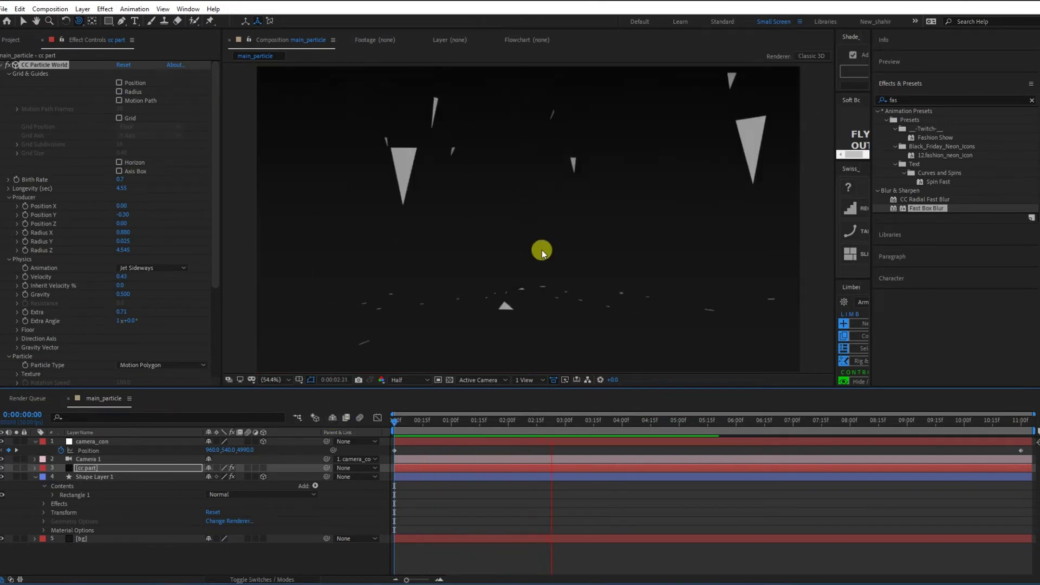
key("space")
scroll(105, 313, "down", 1)
Step: Raise the Floor Bounciness from 18 to 27 and preview the bounce
scroll(54, 282, "down", 4)
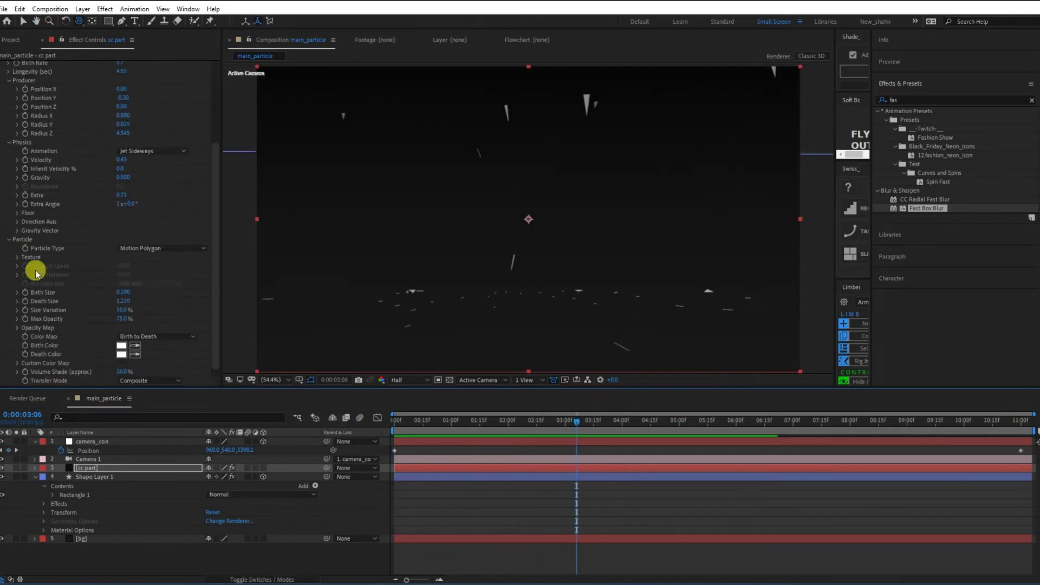
left_click(17, 206)
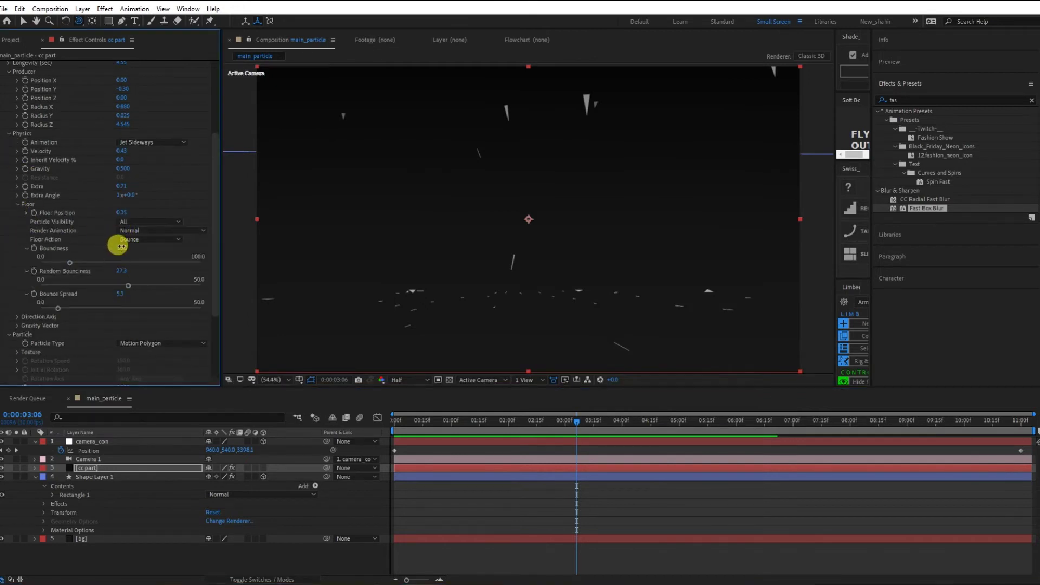
left_click_drag(120, 246, 125, 245)
key("space")
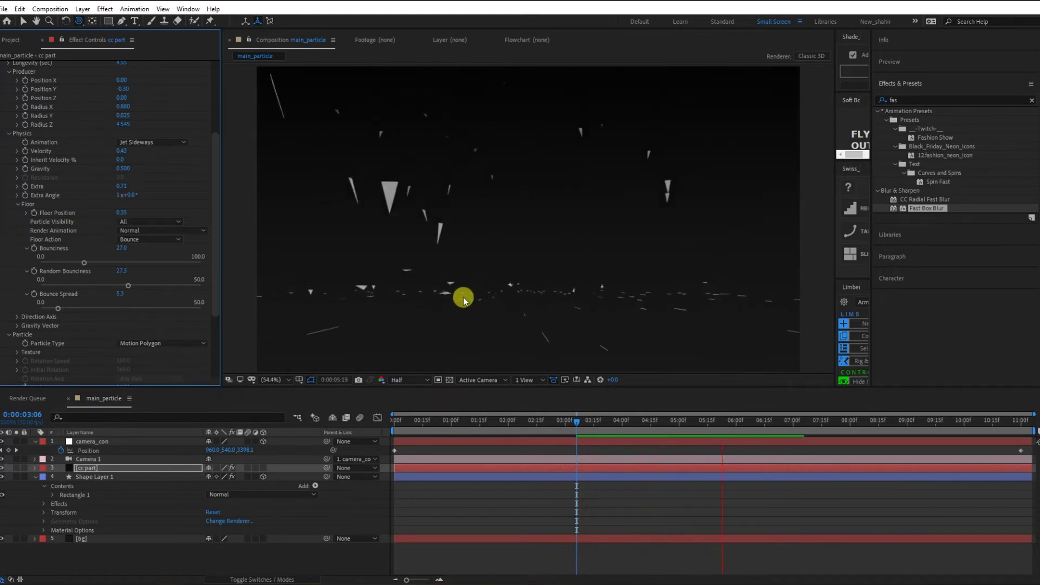
key("space")
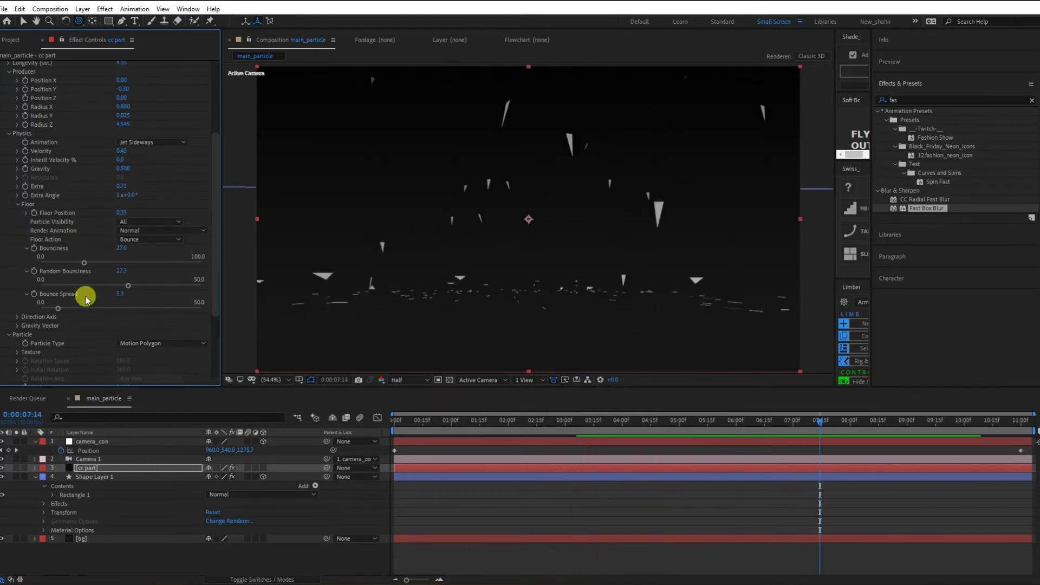
Step: Increase the particles' Size Variation to 94% and preview the varied shard sizes
scroll(86, 296, "down", 4)
scroll(85, 299, "down", 1)
left_click_drag(688, 423, 703, 423)
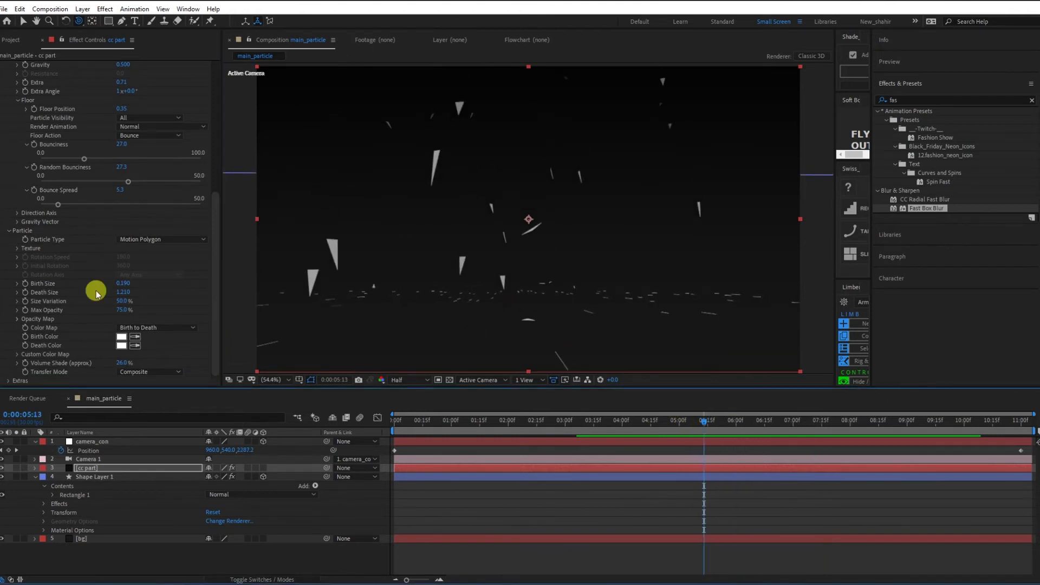
left_click_drag(118, 300, 184, 291)
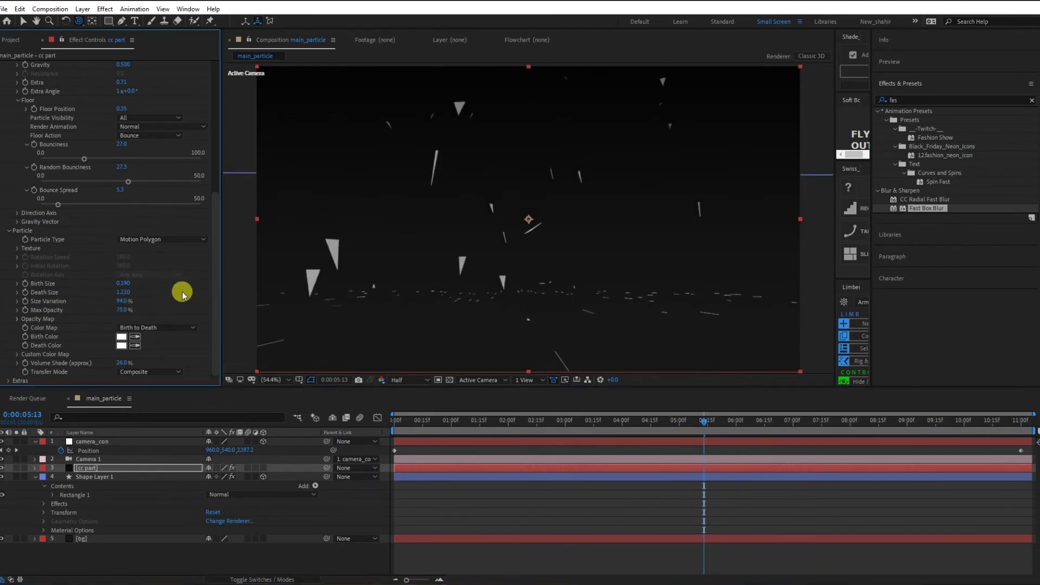
key("space")
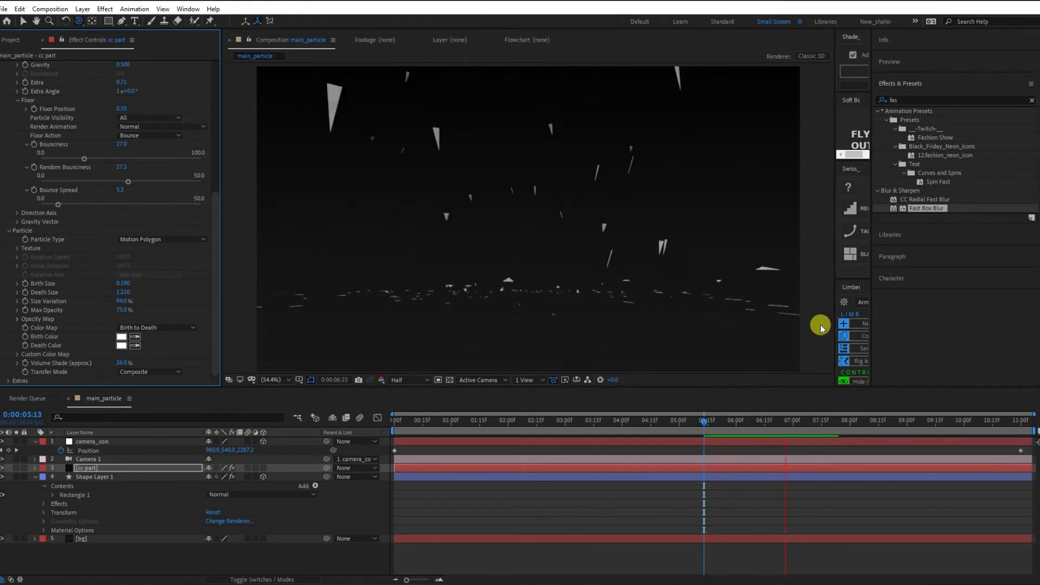
key("space")
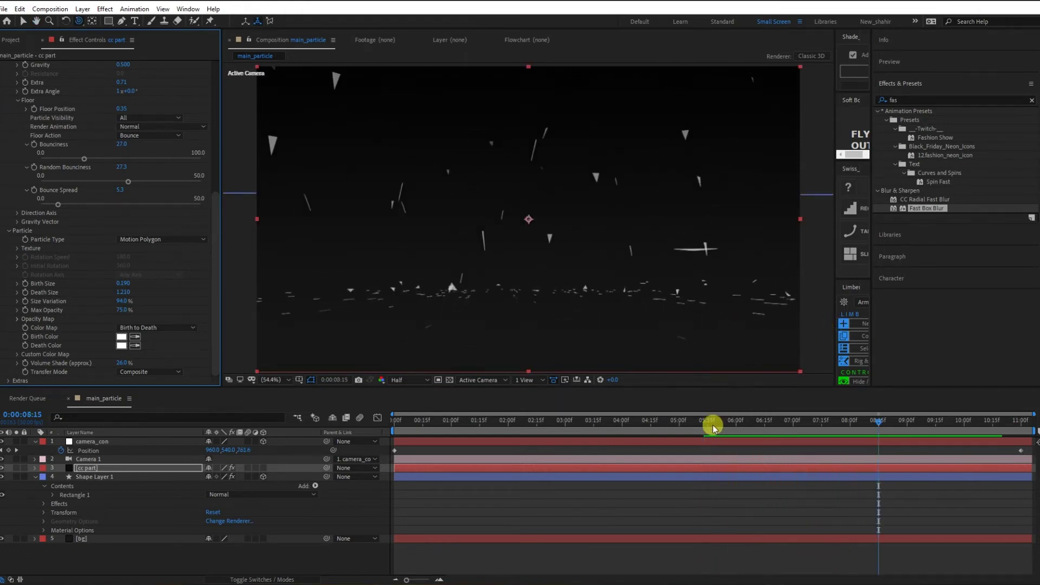
mouse_move(713, 427)
left_mouse_down()
mouse_move(677, 432)
mouse_move(691, 430)
left_mouse_up()
left_click(23, 20)
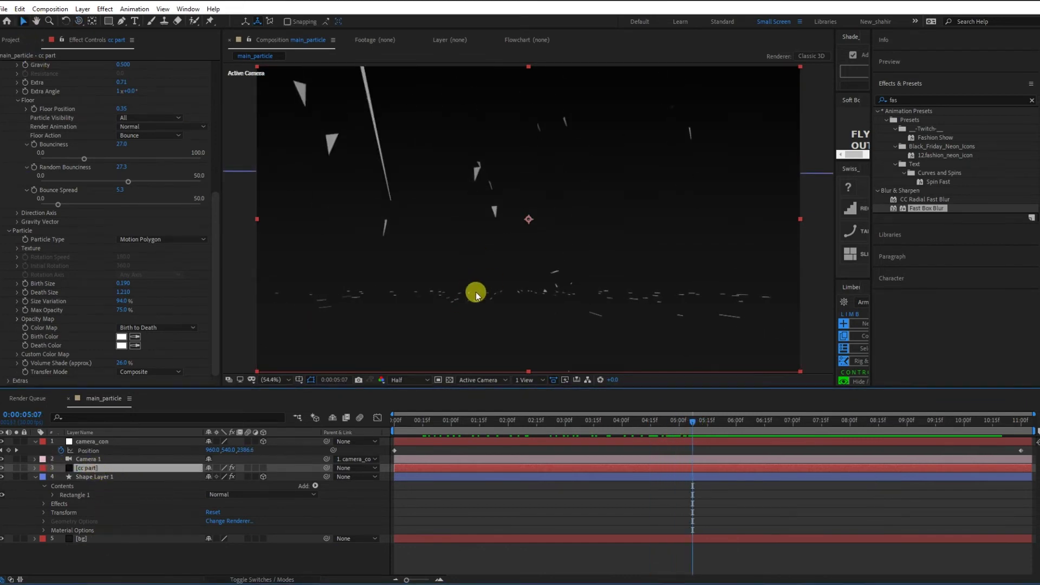
left_click(116, 364)
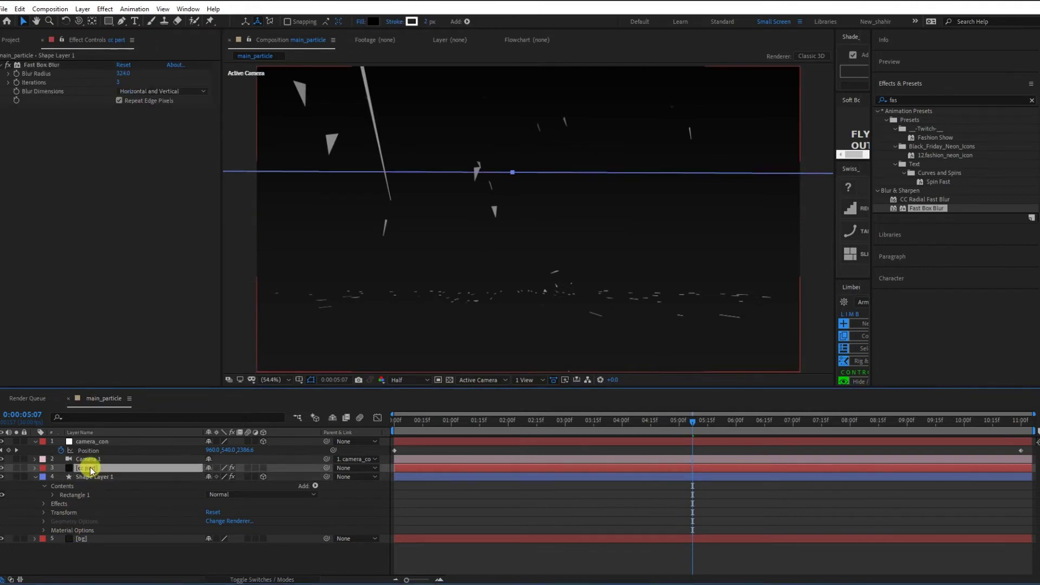
Step: Duplicate the cc part layer and rename the copy shadow
left_click(20, 8)
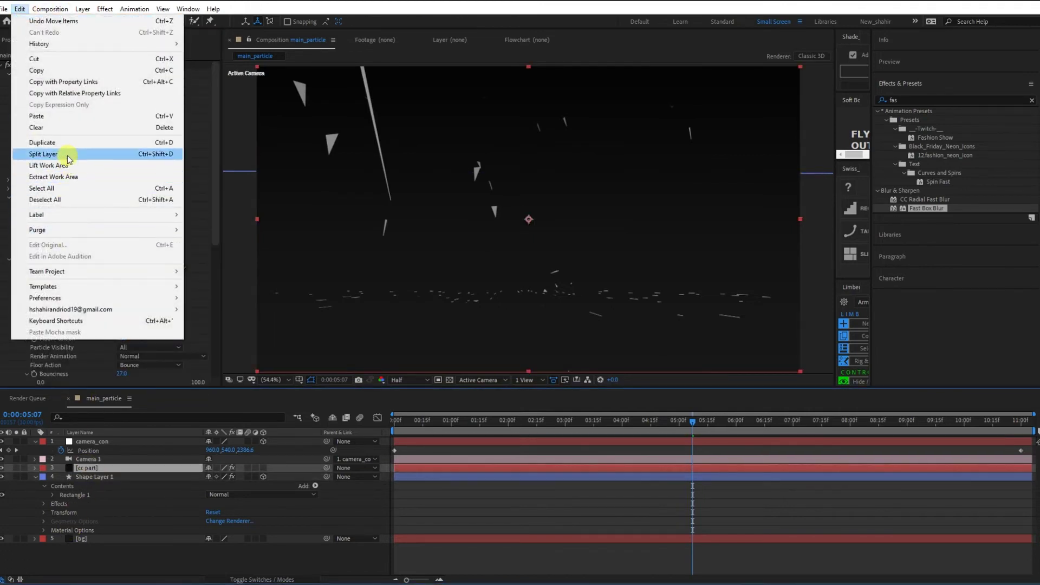
left_click(66, 143)
key("Return")
type("shadow")
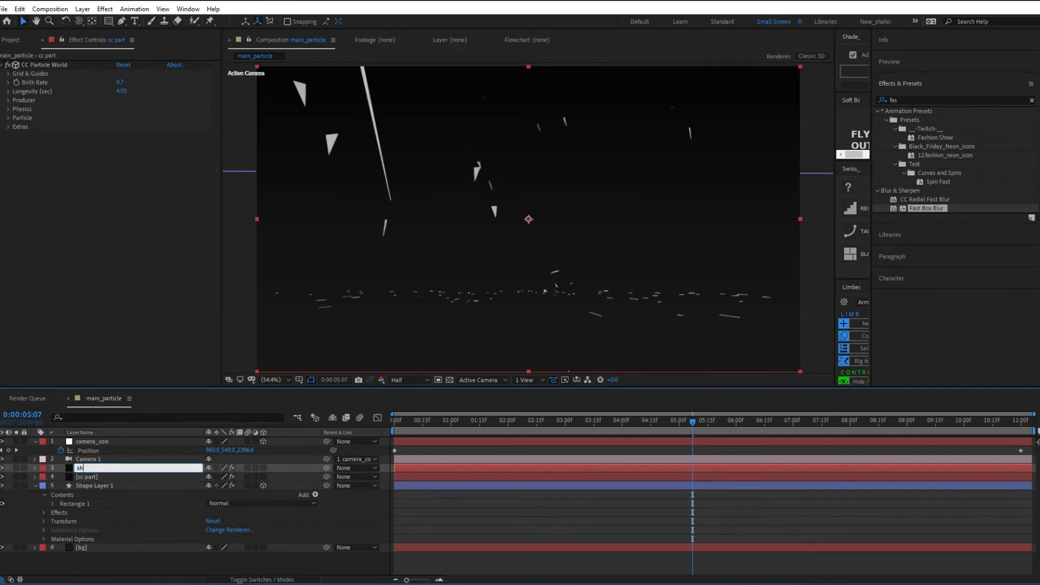
left_click(97, 486)
Step: Set the shadow layer's Physics > Floor Render Animation to Reflected on Floor
left_click(96, 468)
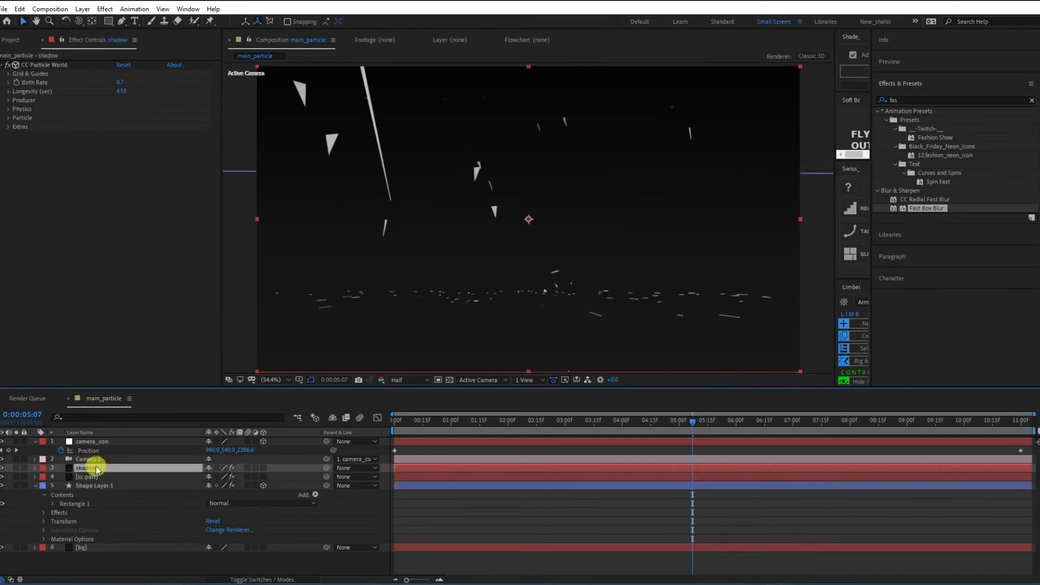
left_click(9, 110)
left_click(16, 181)
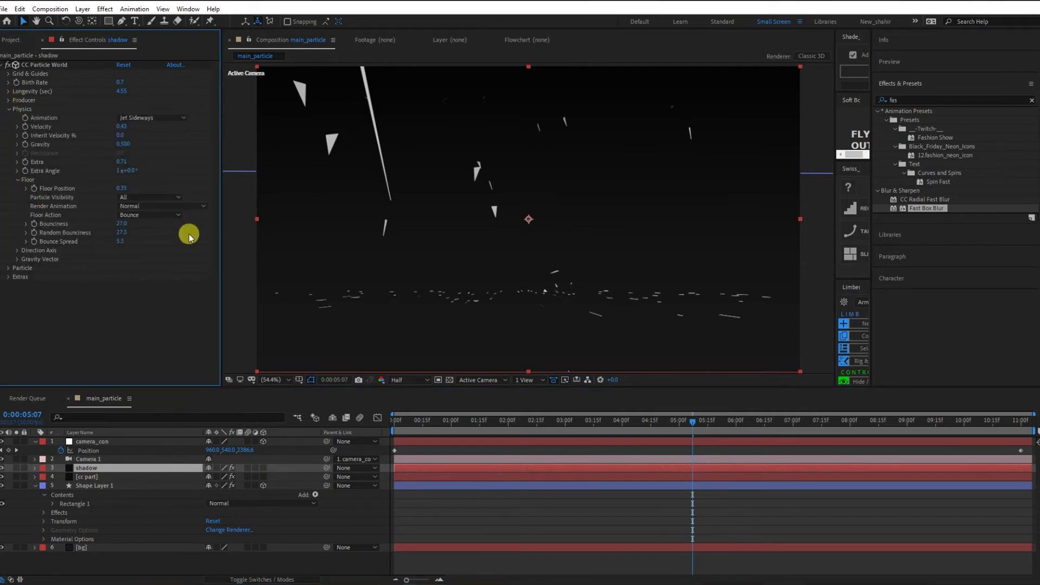
left_click(135, 207)
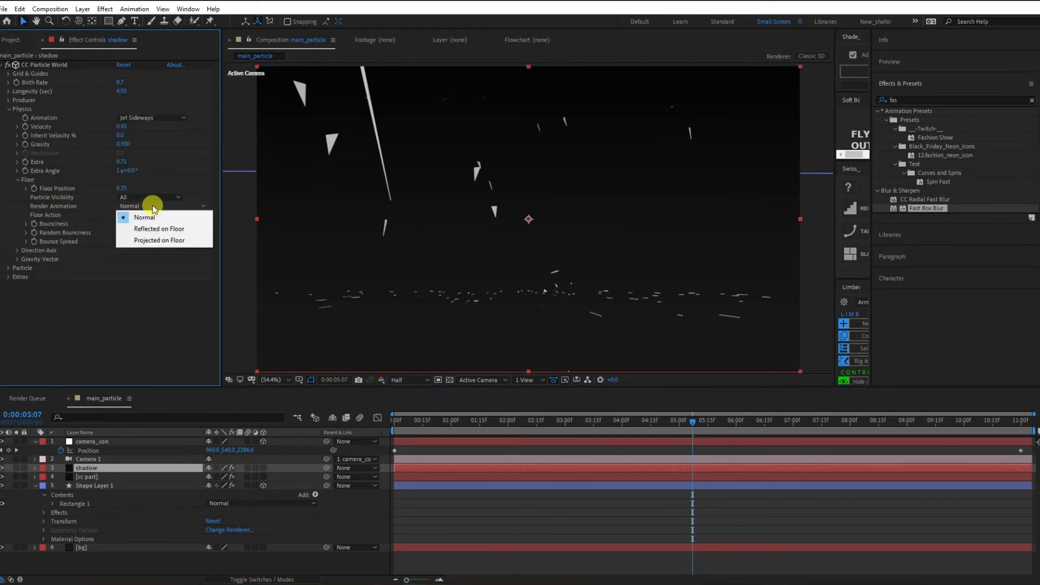
left_click(171, 232)
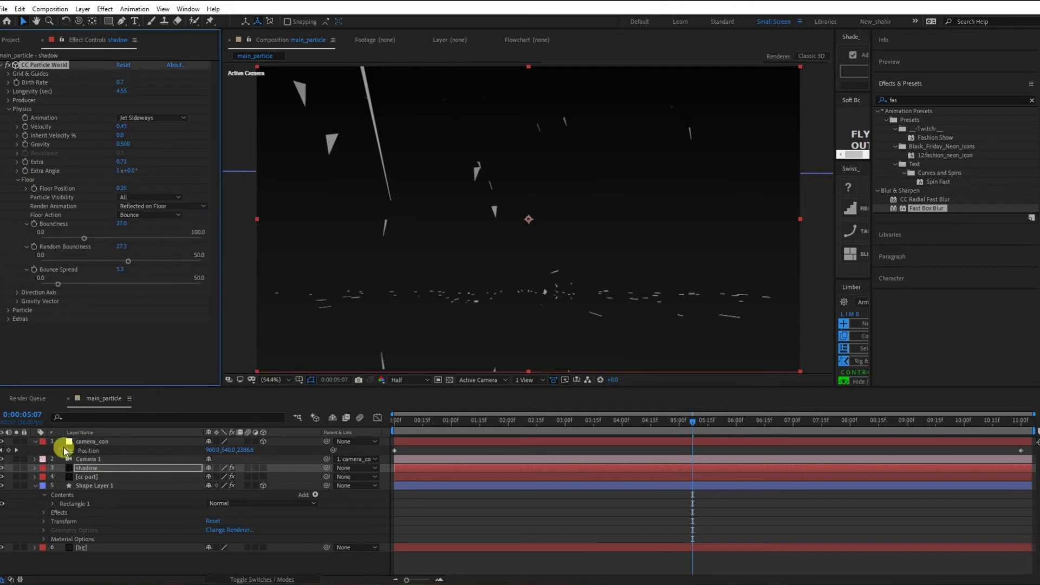
Step: Solo the shadow layer and preview the reflections from the start
left_click(16, 467)
key("Home")
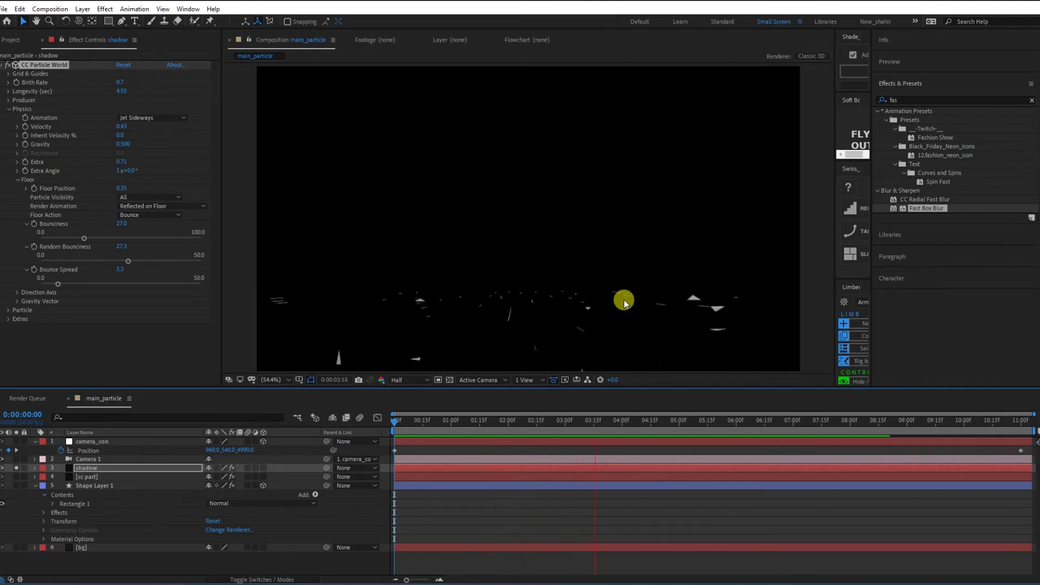
key("space")
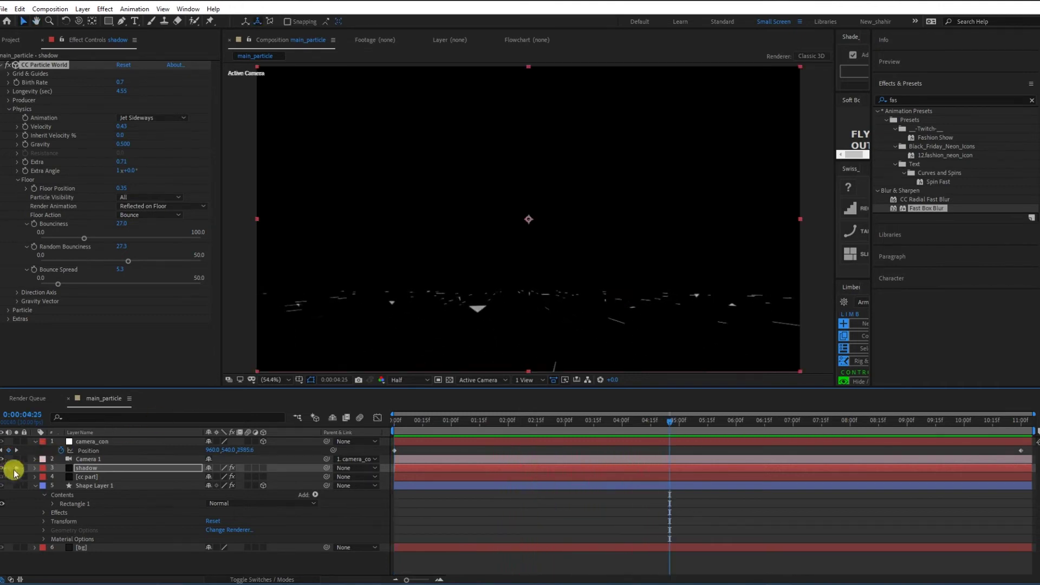
Step: Unsolo shadow, apply Fast Box Blur with Blur Radius 13, and preview the softened reflections
left_click(14, 469)
double_click(928, 208)
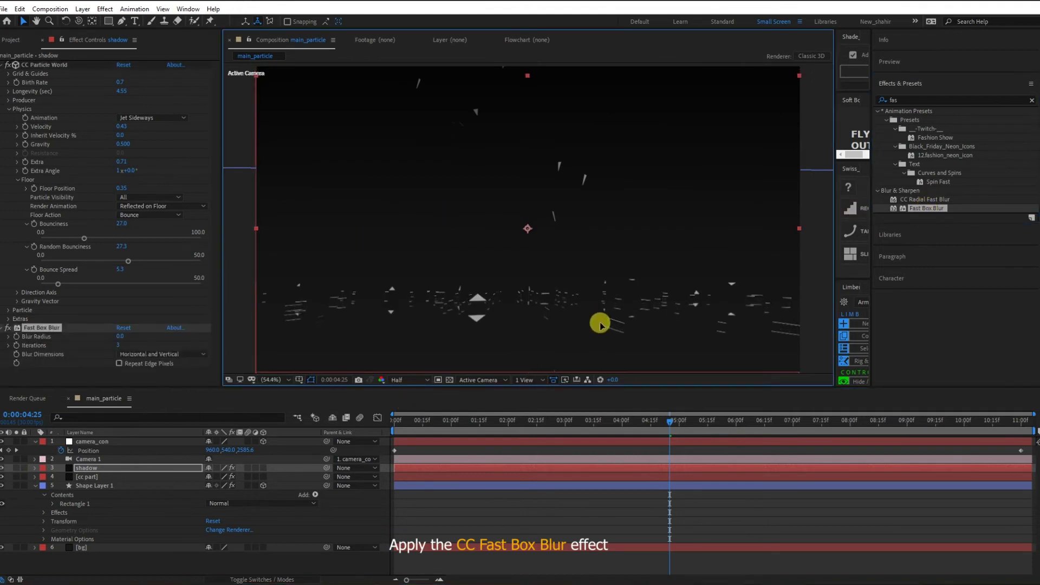
left_click_drag(120, 335, 124, 335)
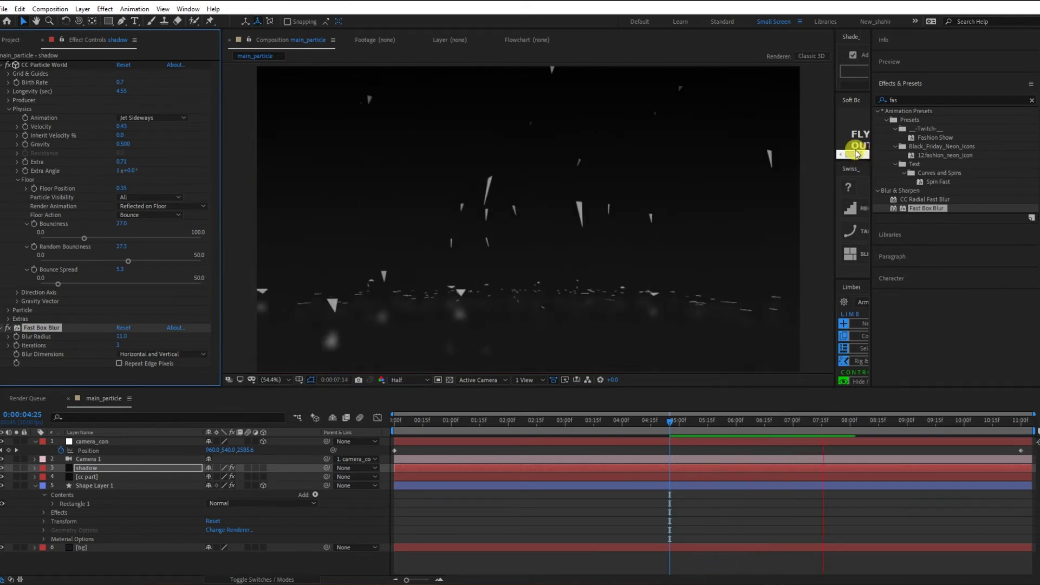
mouse_move(889, 422)
left_mouse_down()
mouse_move(696, 426)
mouse_move(617, 411)
mouse_move(685, 420)
left_mouse_up()
left_click(120, 335)
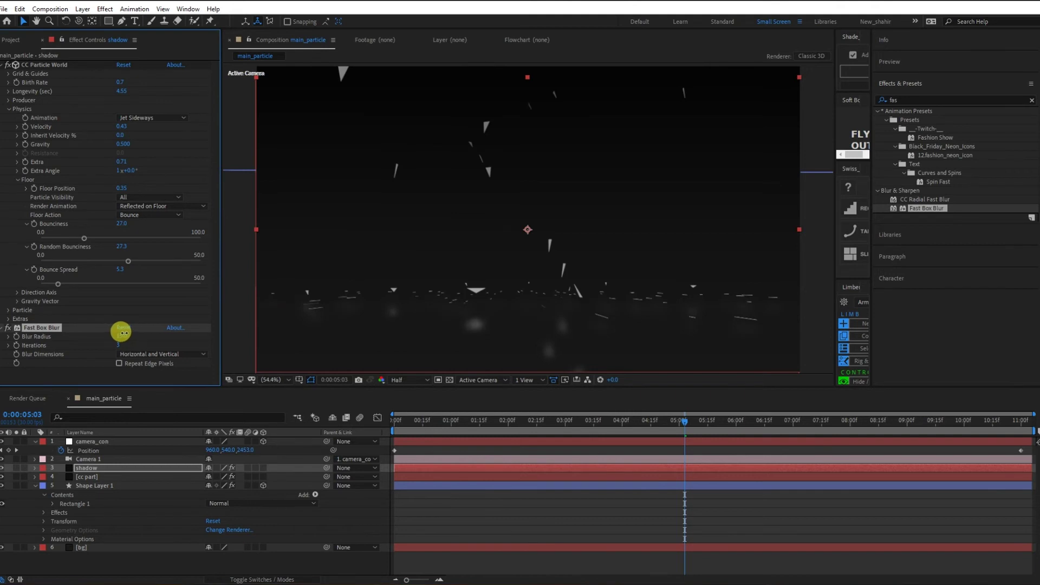
key("space")
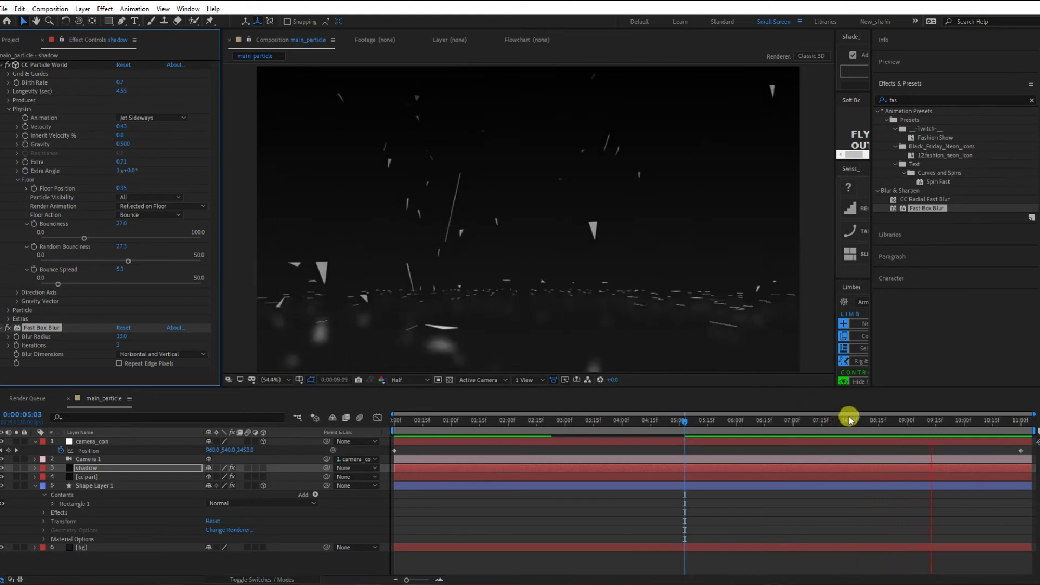
Step: Collapse Shape Layer 1's properties and select the cc part layer
mouse_move(733, 421)
left_mouse_down()
mouse_move(470, 421)
mouse_move(698, 407)
left_mouse_up()
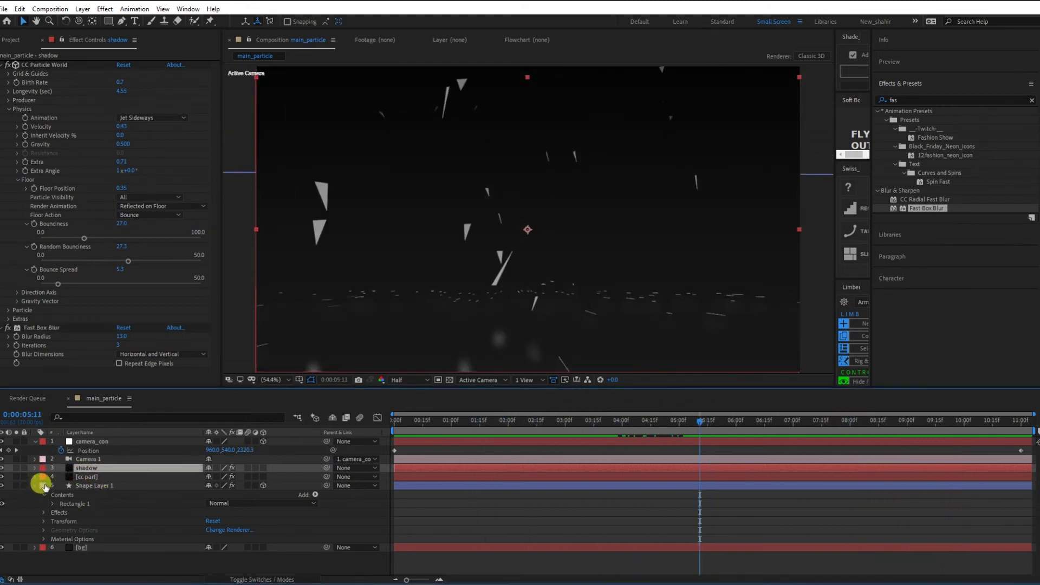
left_click(44, 485)
left_click(100, 479)
Step: Apply the Glow effect to the cc part layer and preview the glowing shards
left_click(956, 100)
type("glow")
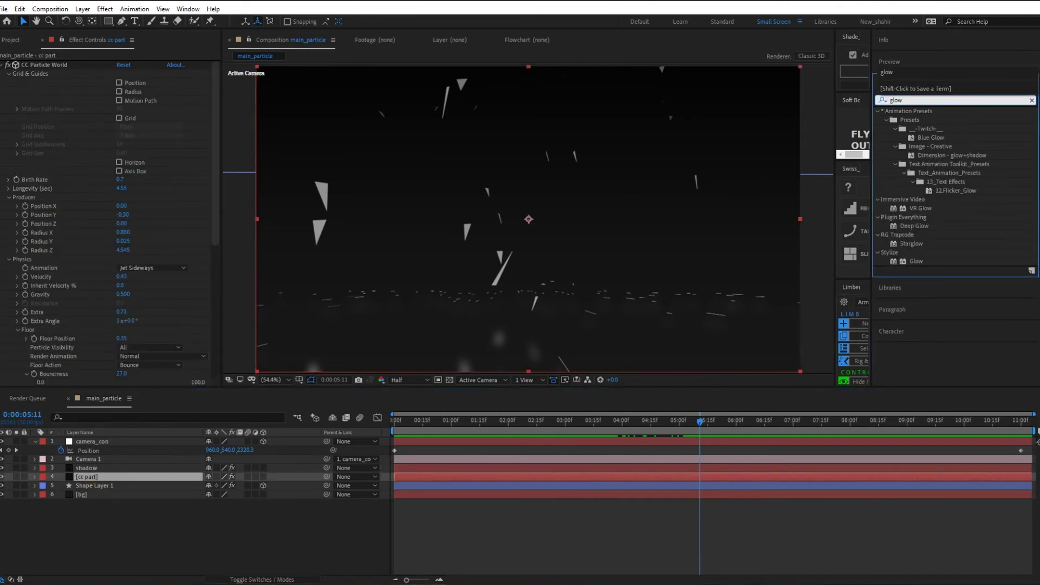
left_click_drag(909, 269, 101, 478)
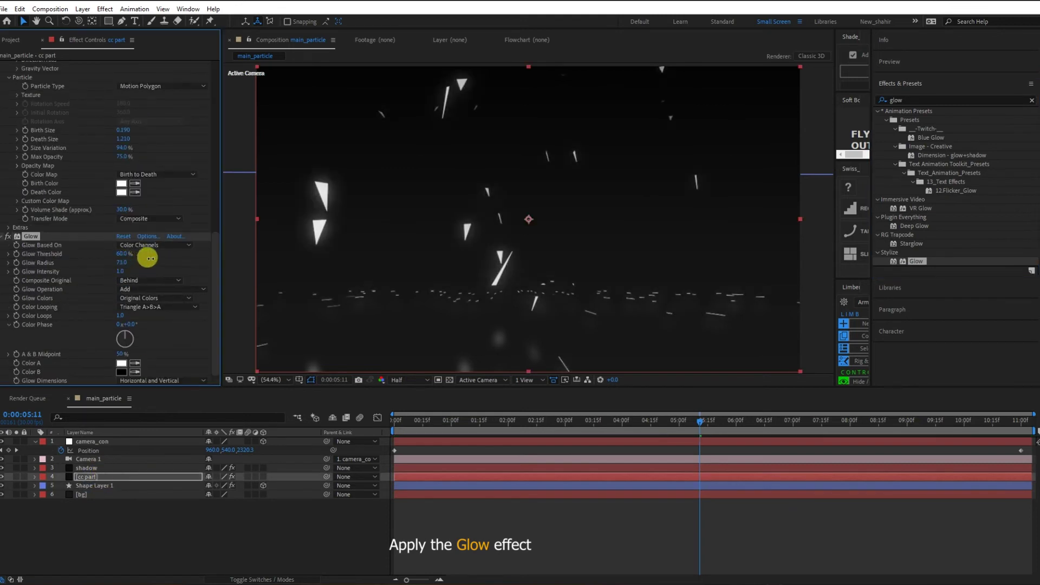
key("space")
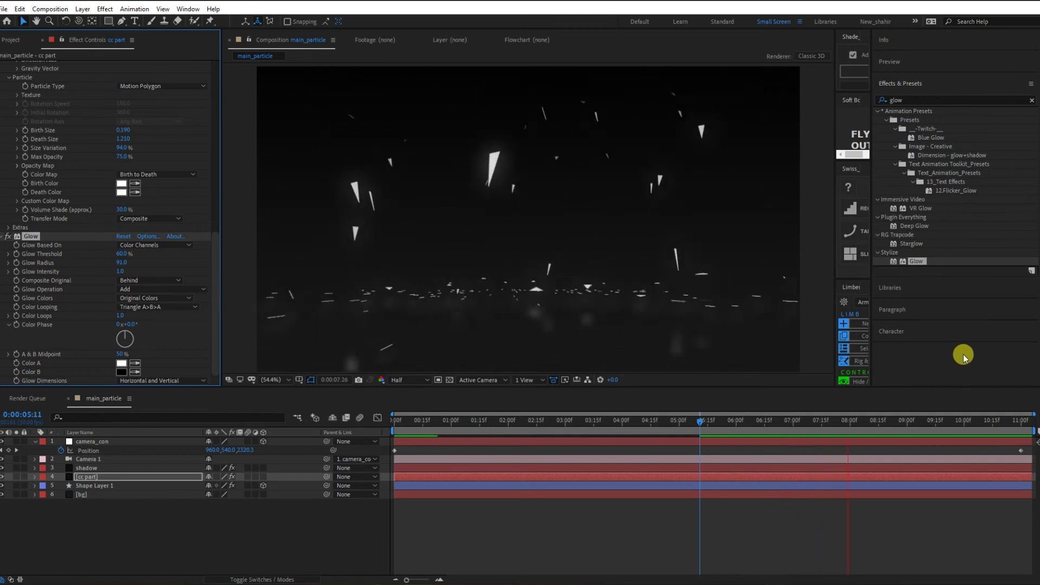
mouse_move(739, 429)
left_mouse_down()
mouse_move(614, 425)
mouse_move(635, 425)
left_mouse_up()
Step: Raise the particles' Death Size to 2.110 and preview the larger dying shards
scroll(62, 282, "up", 5)
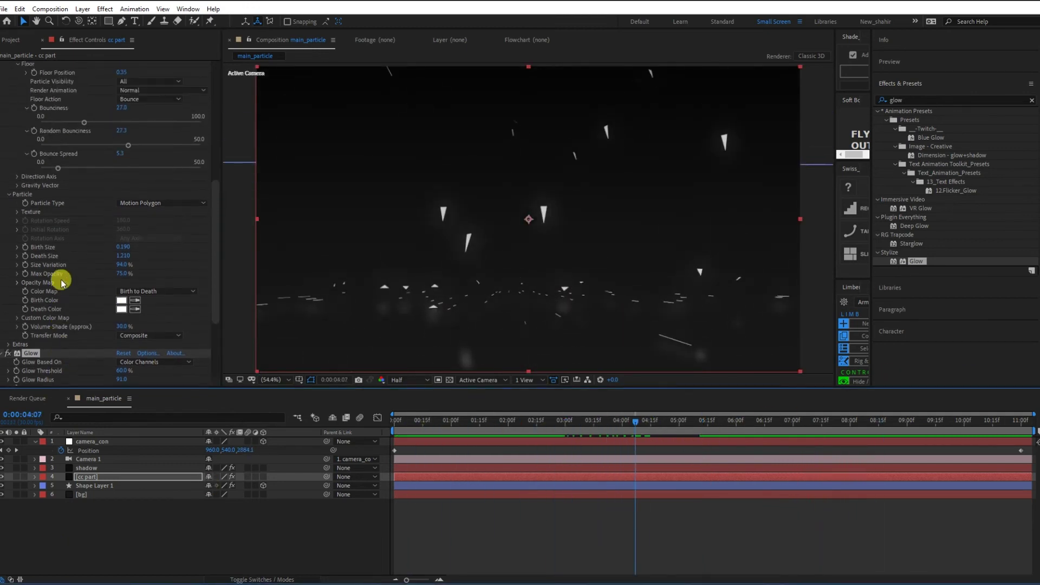
scroll(62, 282, "up", 1)
left_click_drag(120, 270, 163, 268)
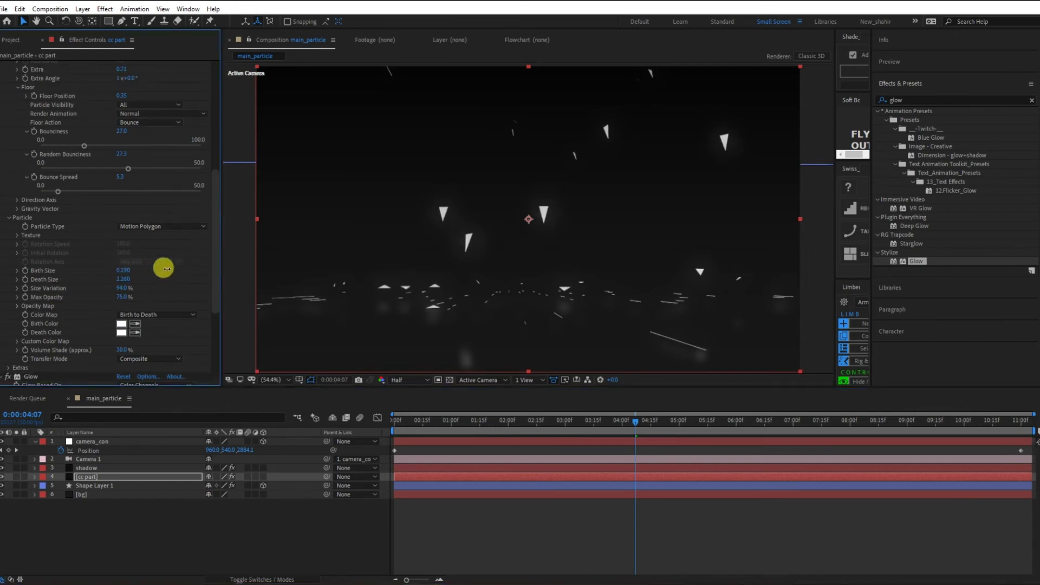
key("space")
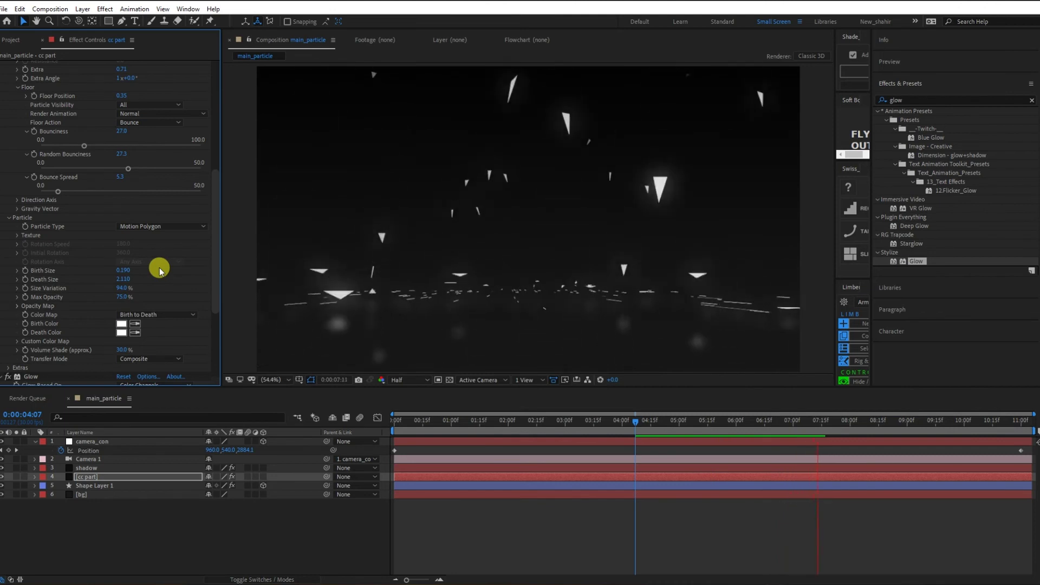
scroll(71, 242, "up", 4)
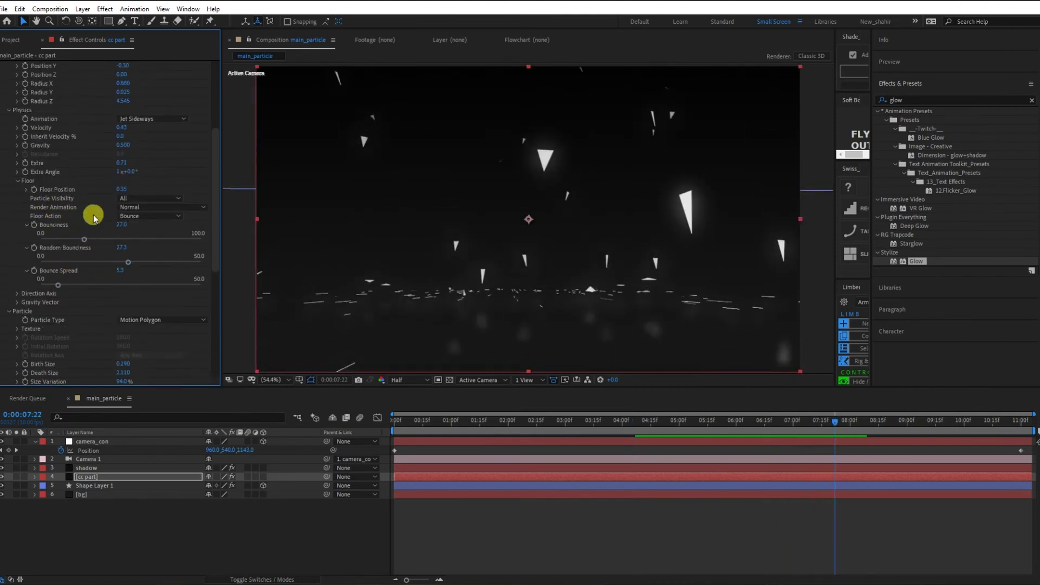
Step: Try Particle Visibility set to above-floor only, then below-floor only, and preview
left_click(124, 198)
left_click(150, 223)
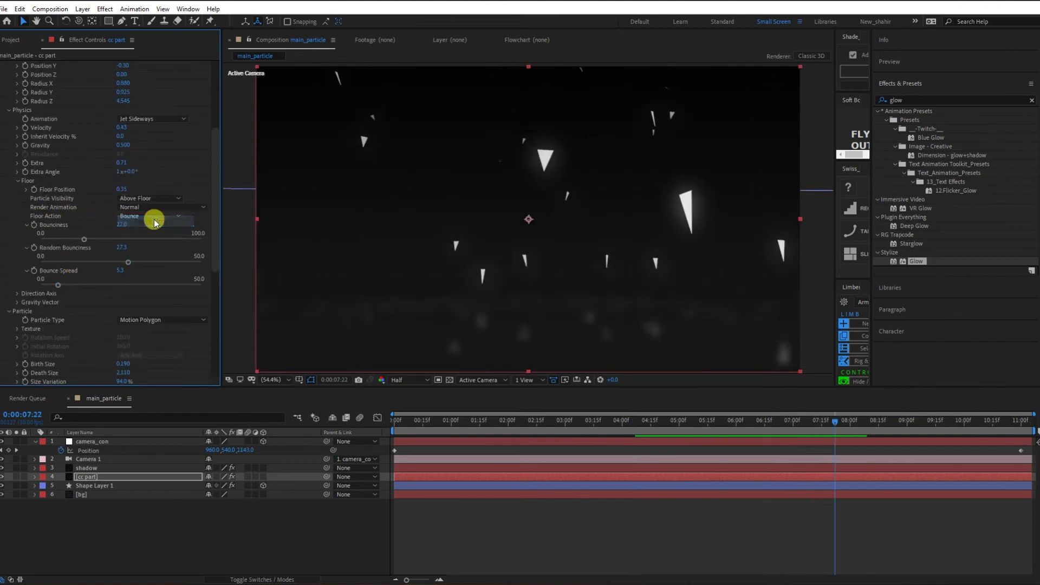
left_click(139, 199)
left_click(143, 235)
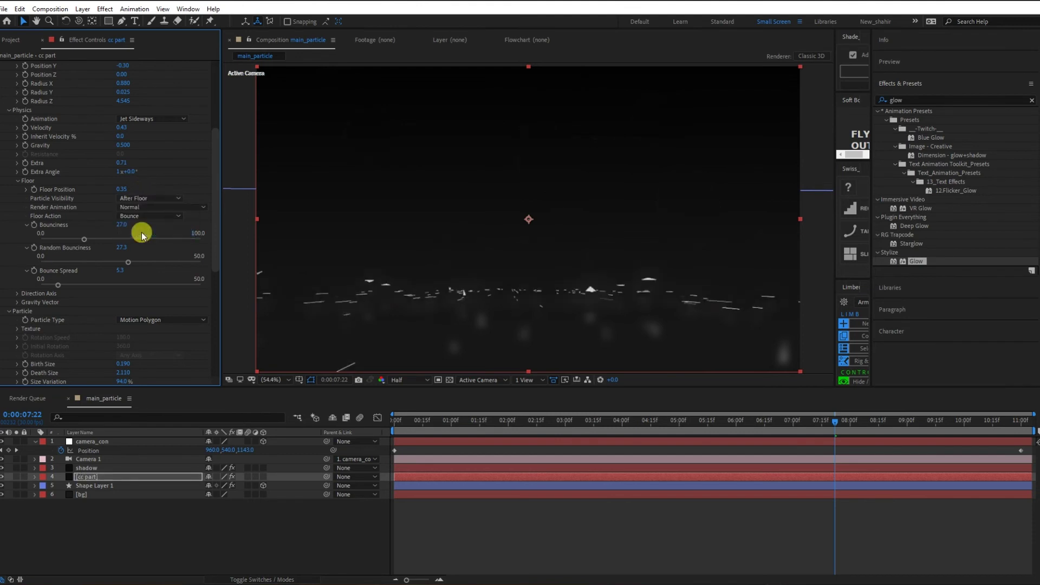
left_click_drag(804, 425, 594, 422)
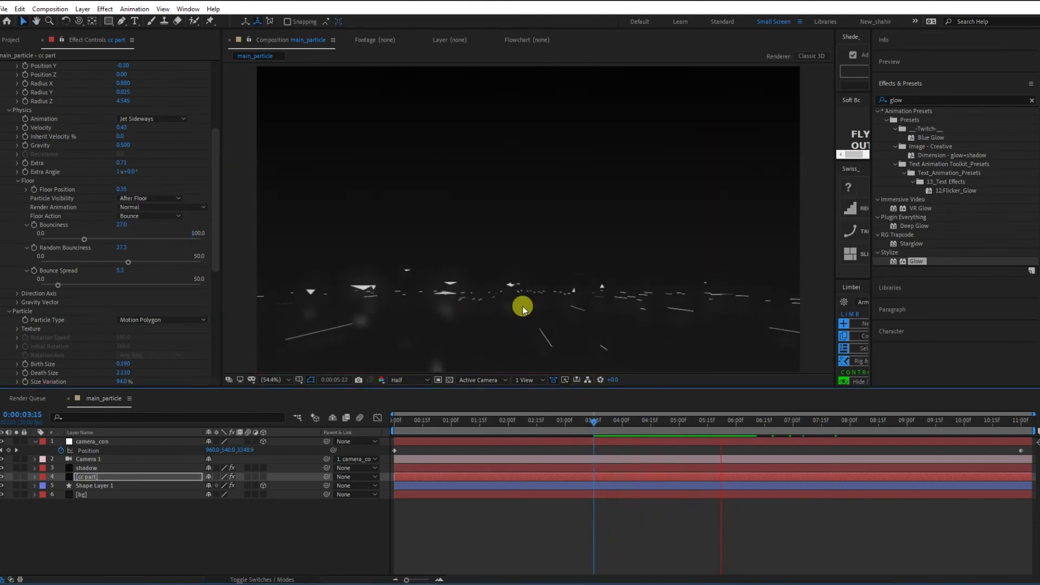
key("space")
Step: Set Particle Visibility back to All and raise Max Opacity to 94%
left_click(146, 119)
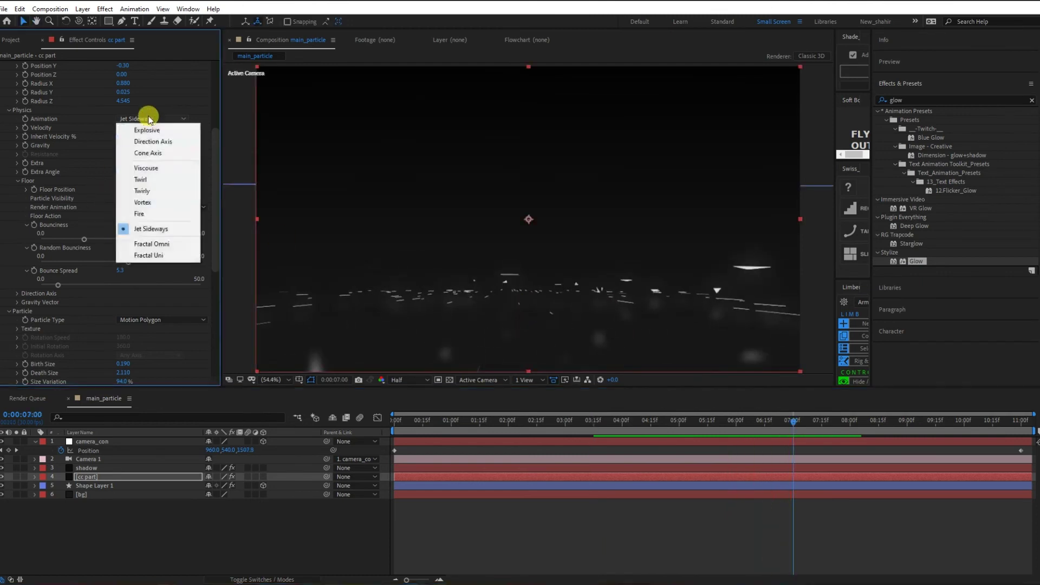
left_click(83, 200)
left_click(134, 198)
left_click(140, 220)
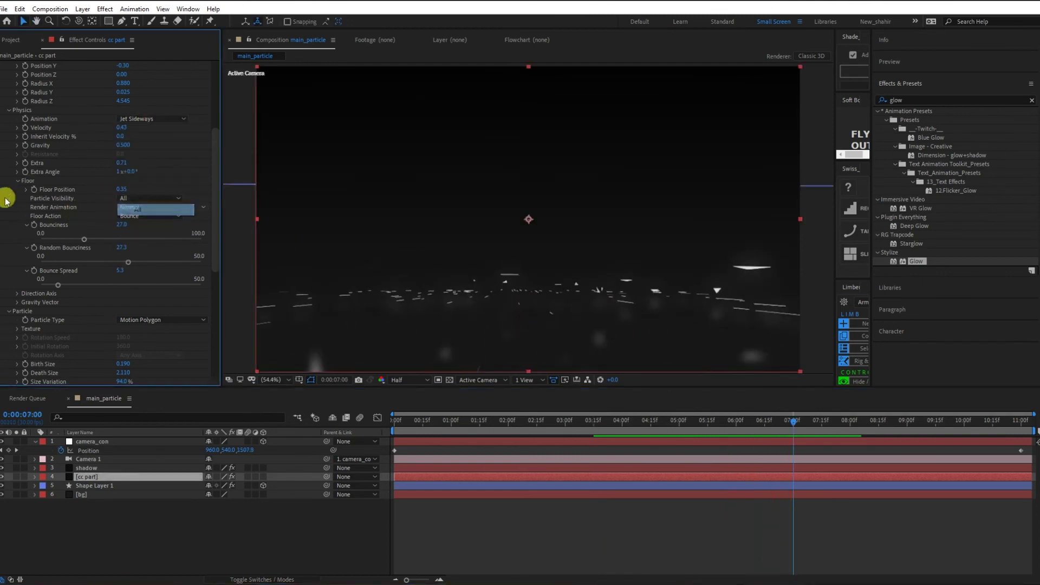
left_click(8, 110)
scroll(89, 194, "down", 2)
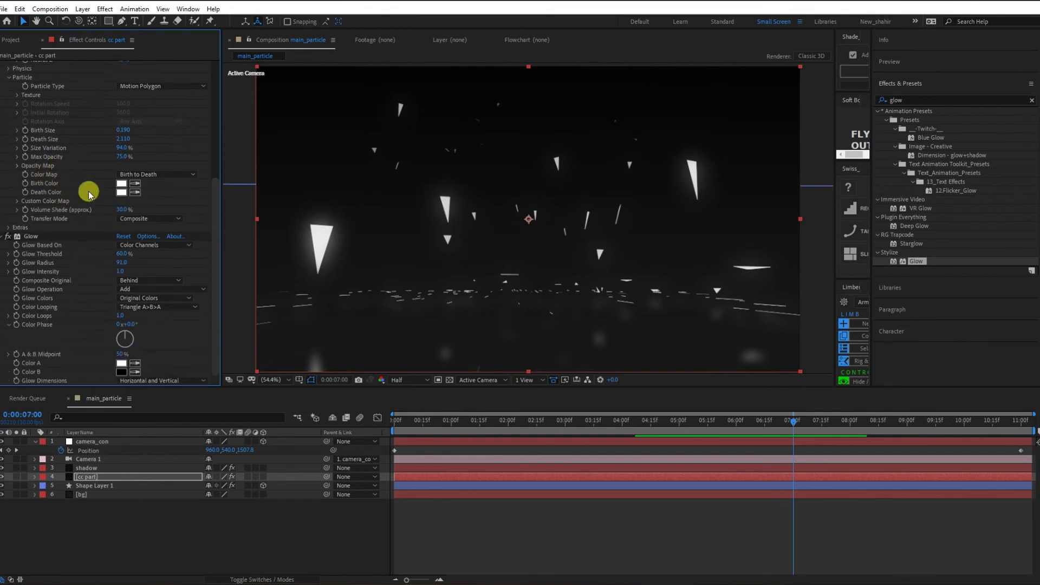
left_click_drag(110, 156, 137, 153)
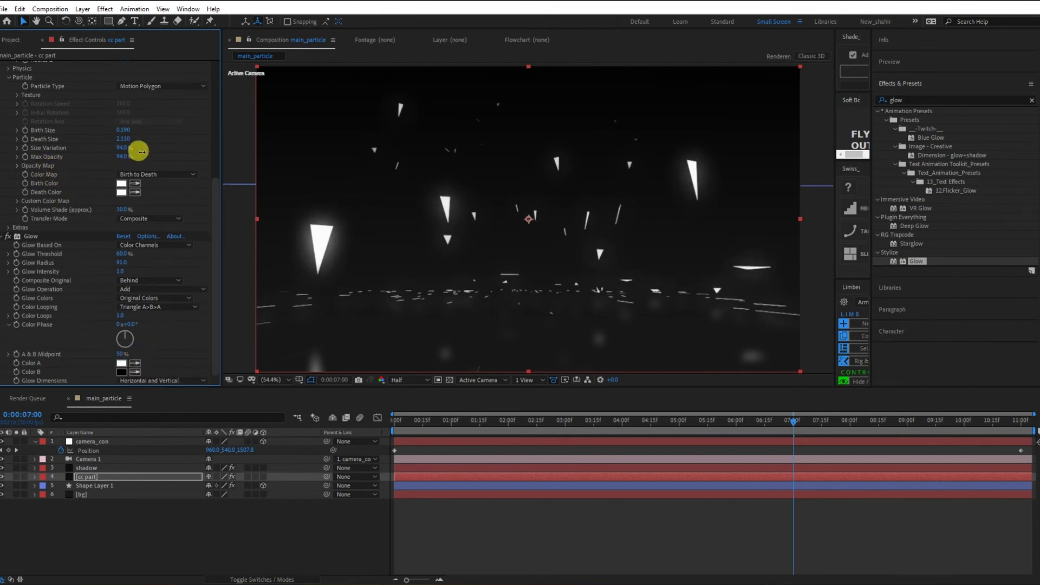
Step: Collapse Glow and try Motion Square as the particle type, previewing the result
left_click(5, 236)
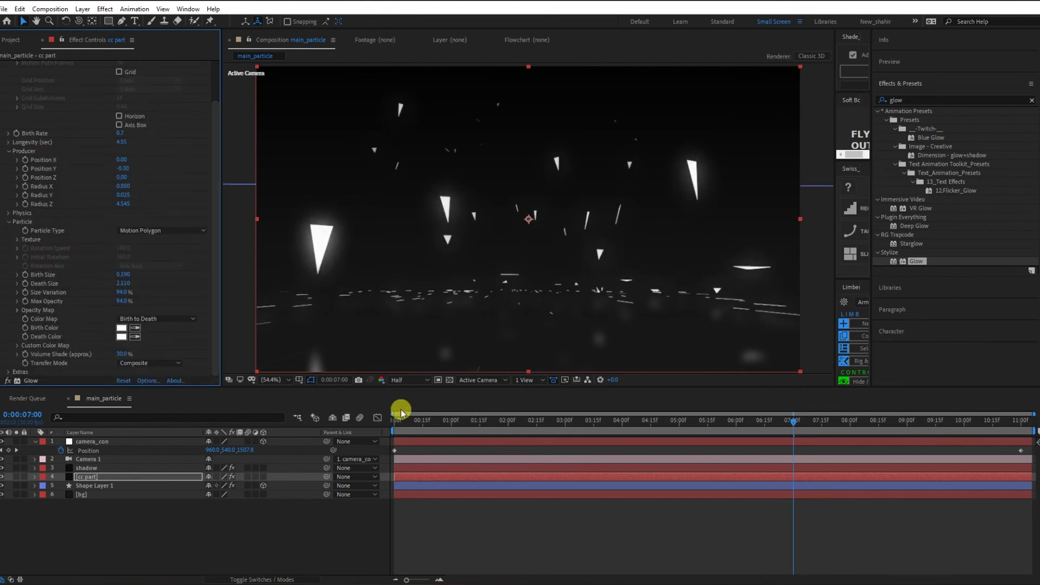
left_click_drag(429, 420, 670, 419)
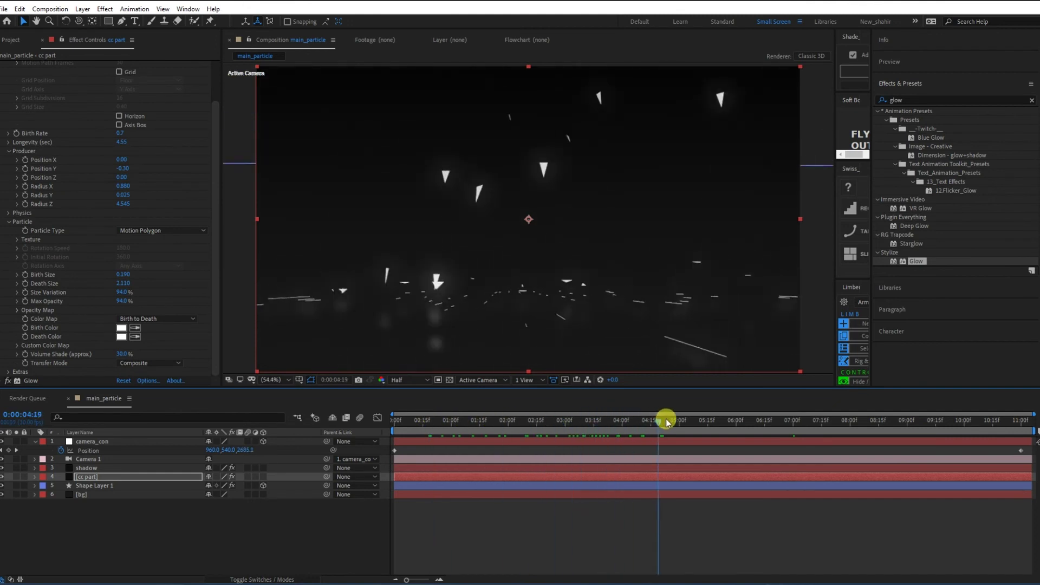
left_click(149, 230)
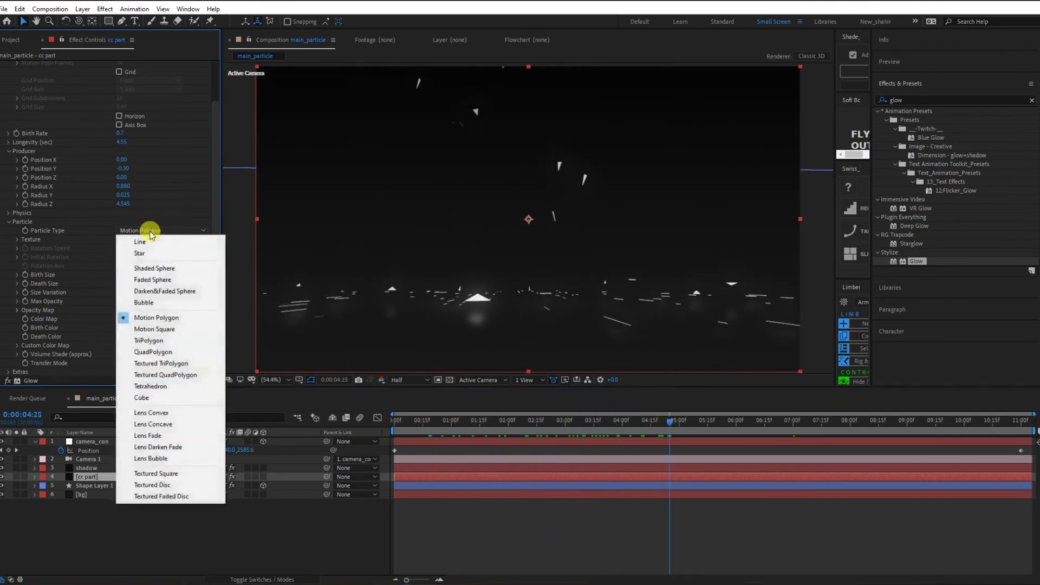
left_click(155, 329)
key("space")
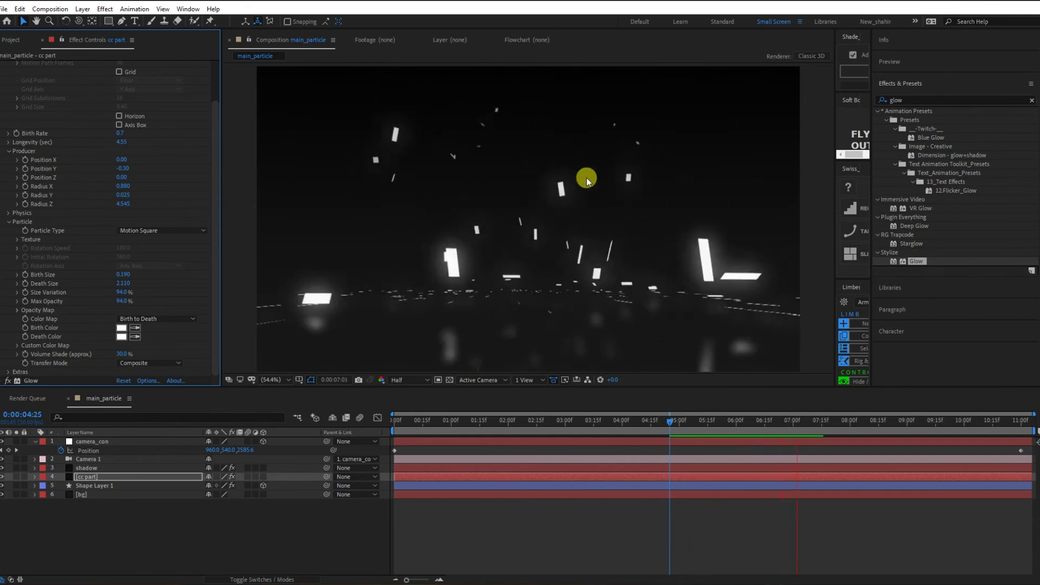
Step: Switch particles to TriPolygon shards with Birth Size 0.130 and Death Size 0.000
left_click(164, 230)
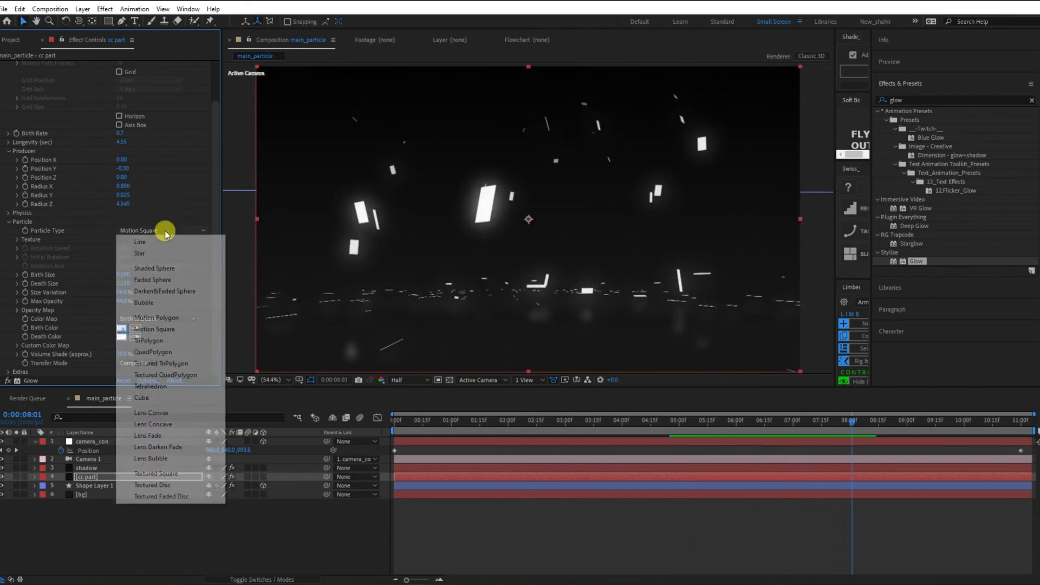
left_click(154, 340)
left_click_drag(734, 422, 631, 421)
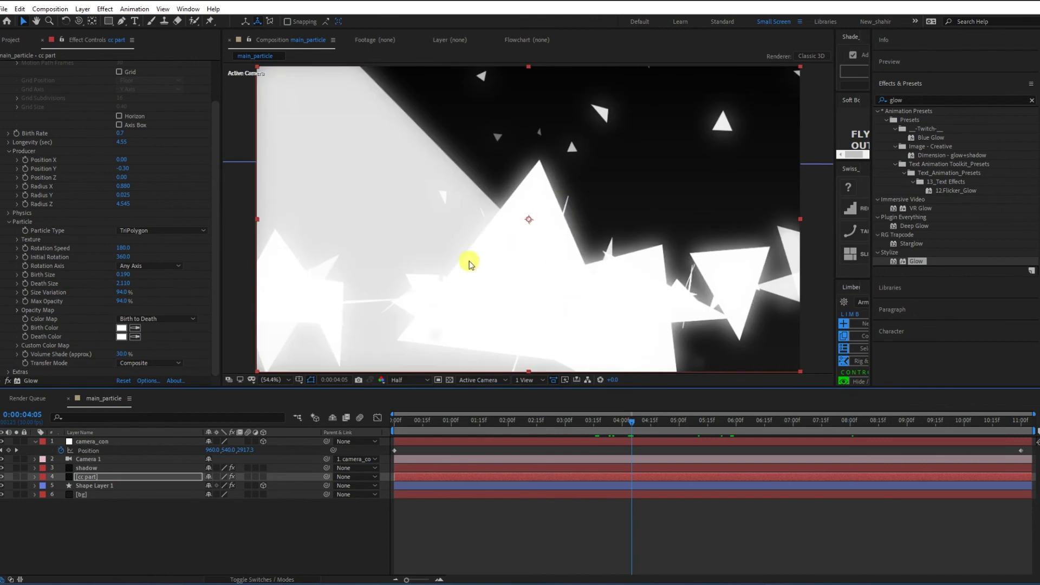
left_click_drag(119, 276, 16, 296)
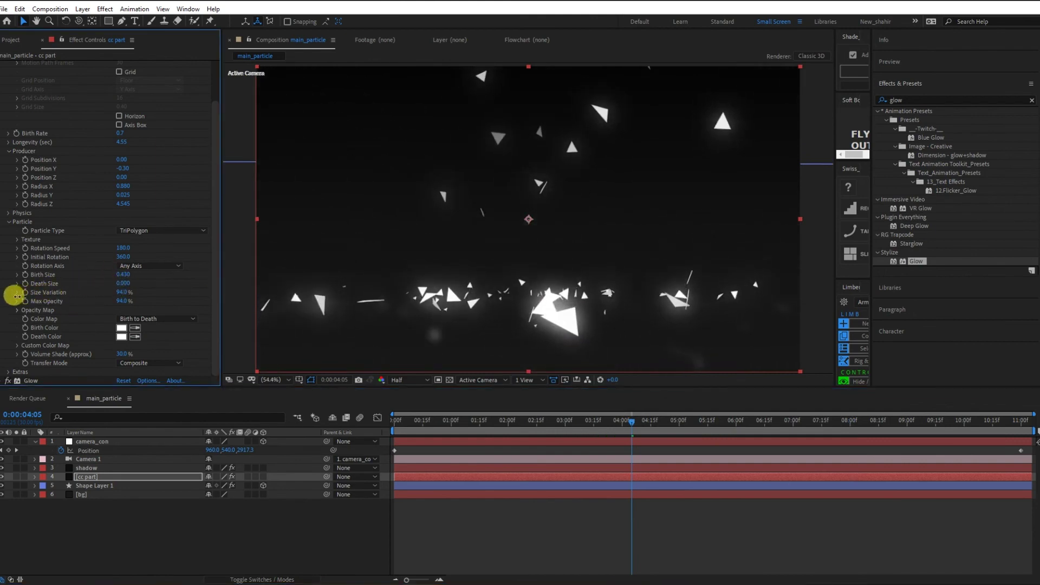
left_click_drag(116, 275, 105, 278)
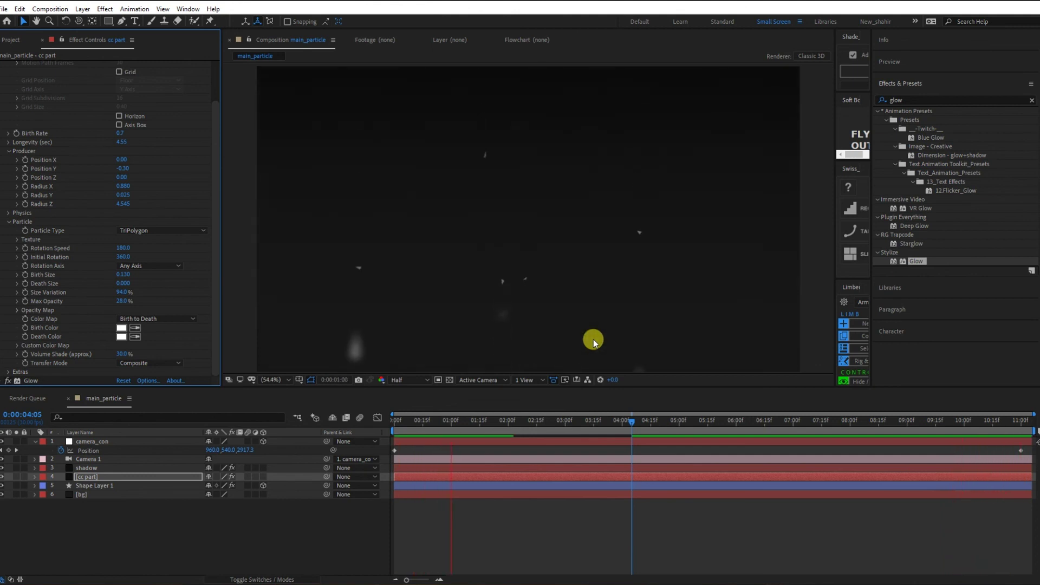
Step: Preview Cube and Lens Convex particle types, then settle on Bubble particles
left_click(159, 234)
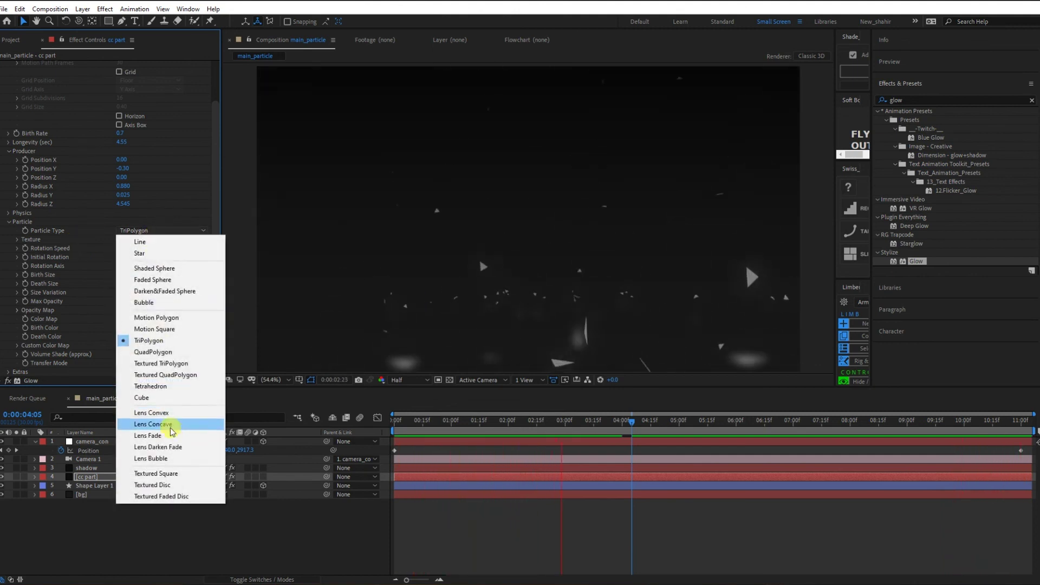
left_click(167, 400)
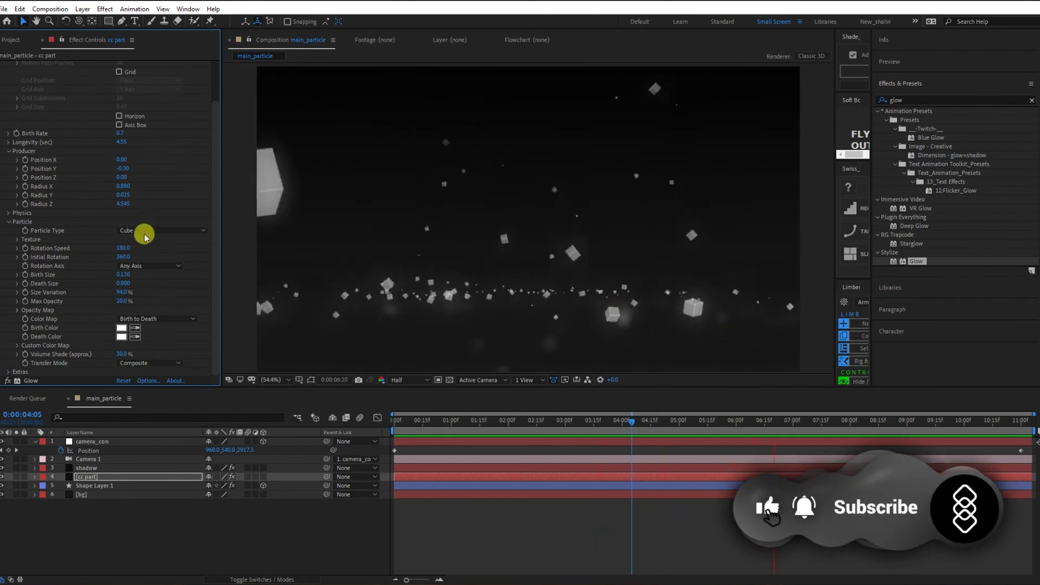
left_click(144, 233)
left_click(160, 416)
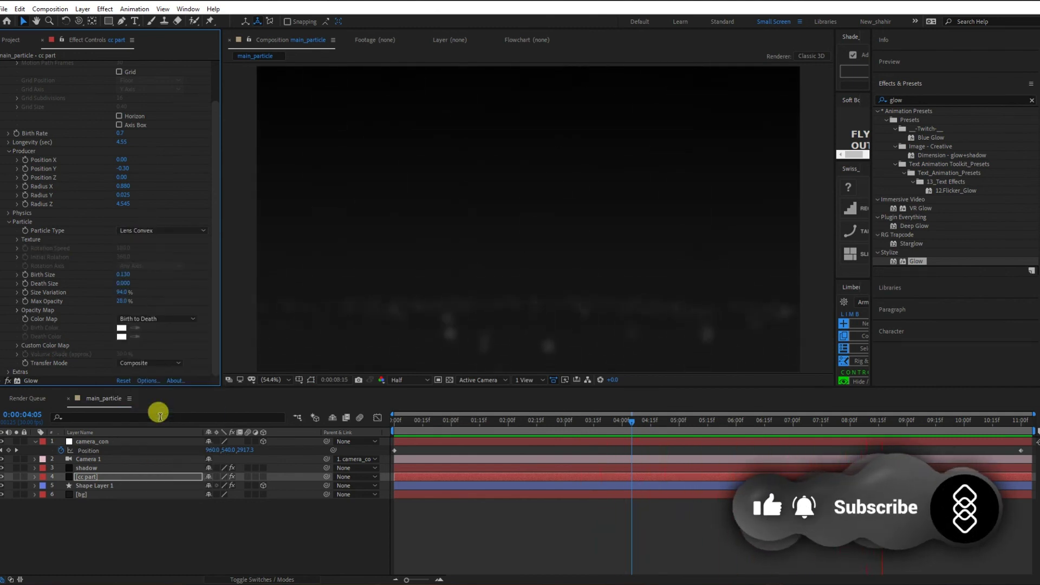
left_click(153, 231)
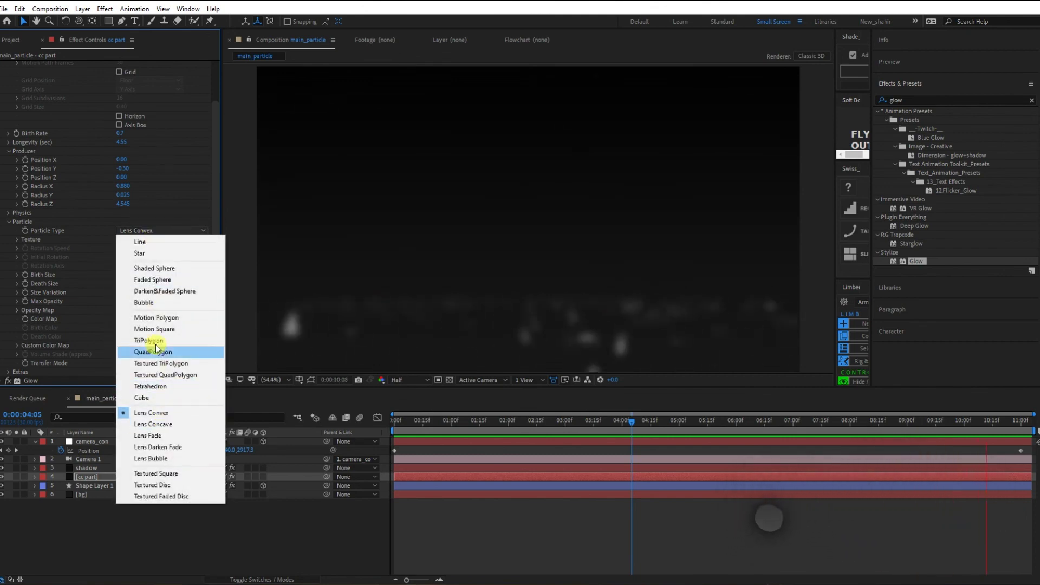
left_click(157, 302)
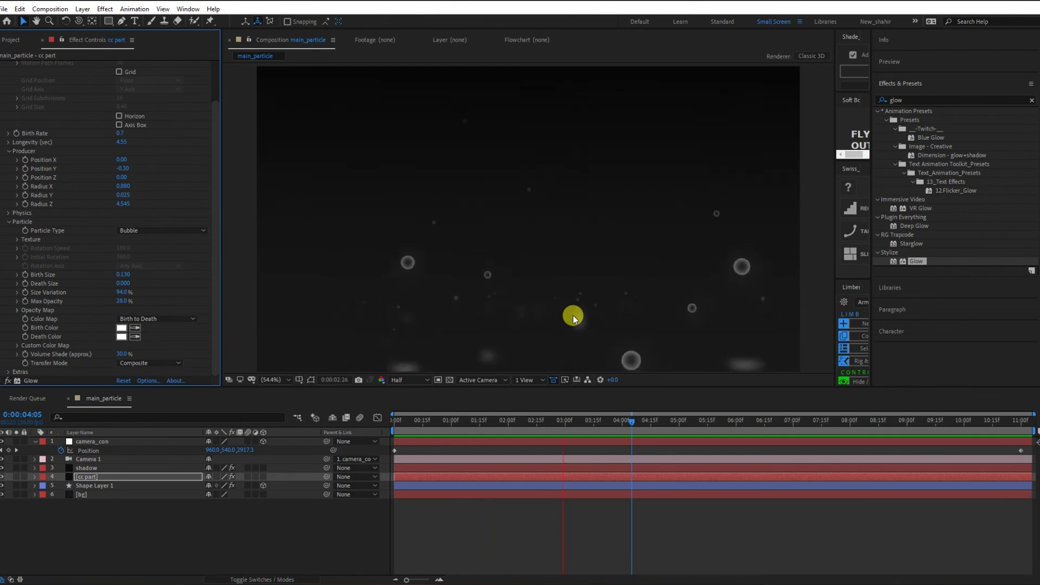
scroll(76, 245, "up", 5)
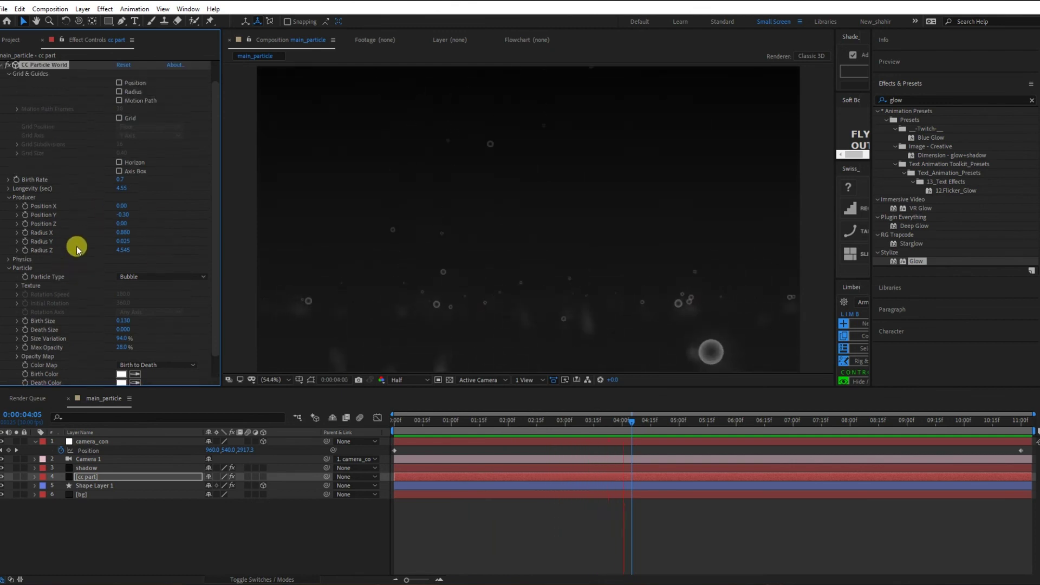
Step: In Physics, raise Random Bounciness to 30.1 and widen Bounce Spread to 5.3
left_click(8, 259)
scroll(77, 302, "down", 3)
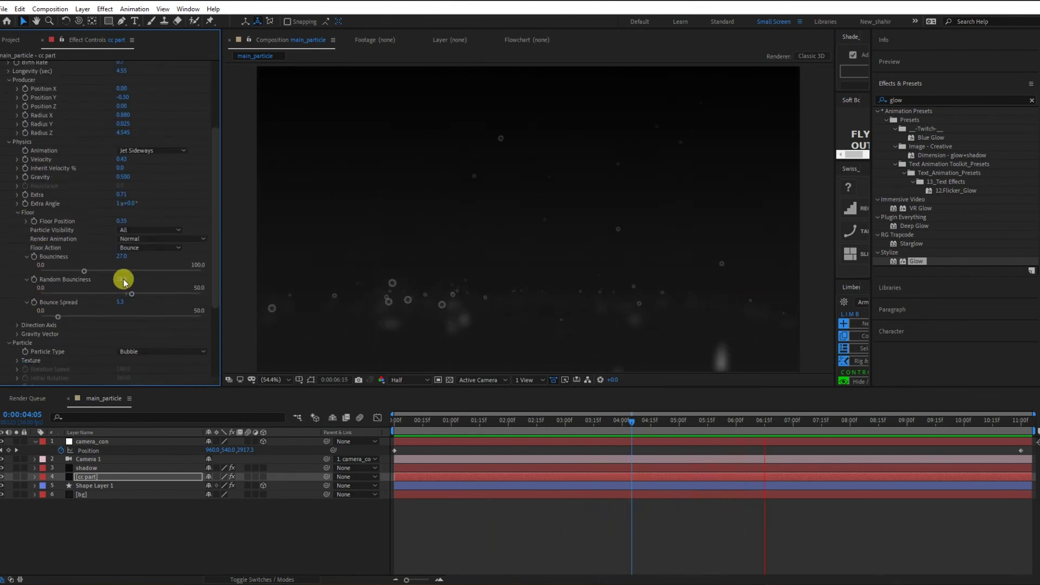
left_click_drag(123, 278, 131, 279)
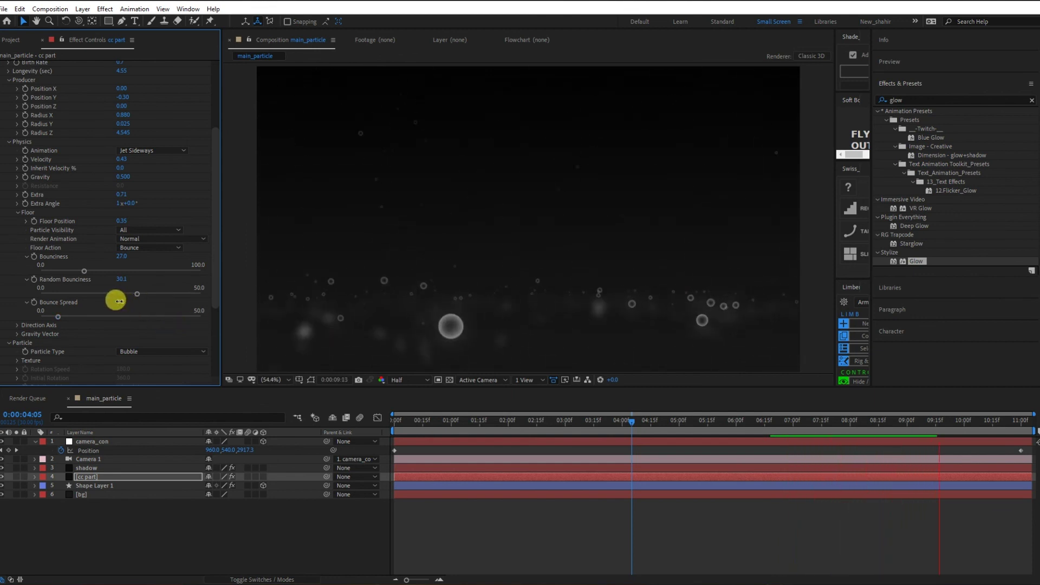
left_click_drag(118, 301, 131, 303)
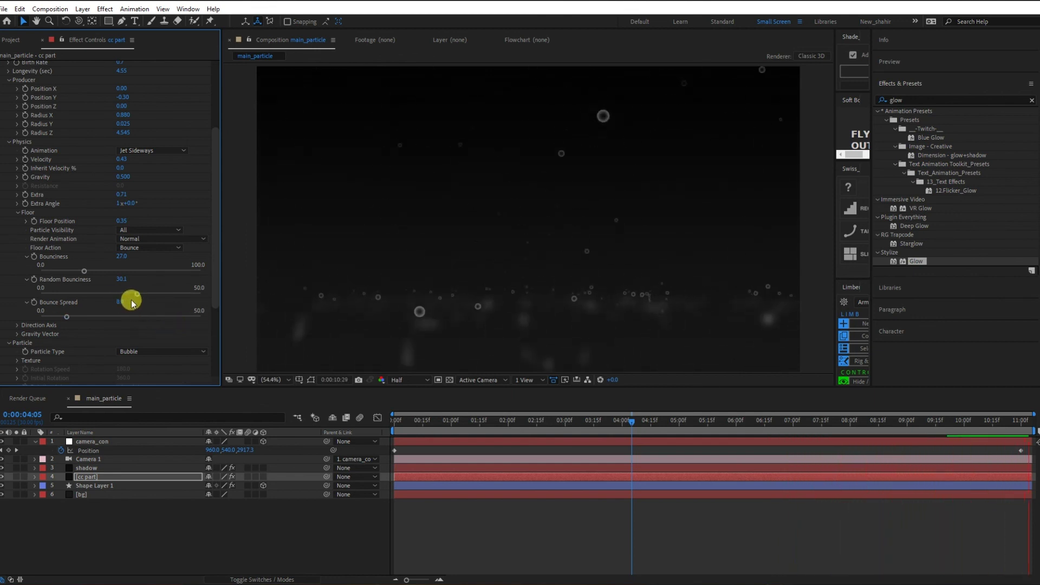